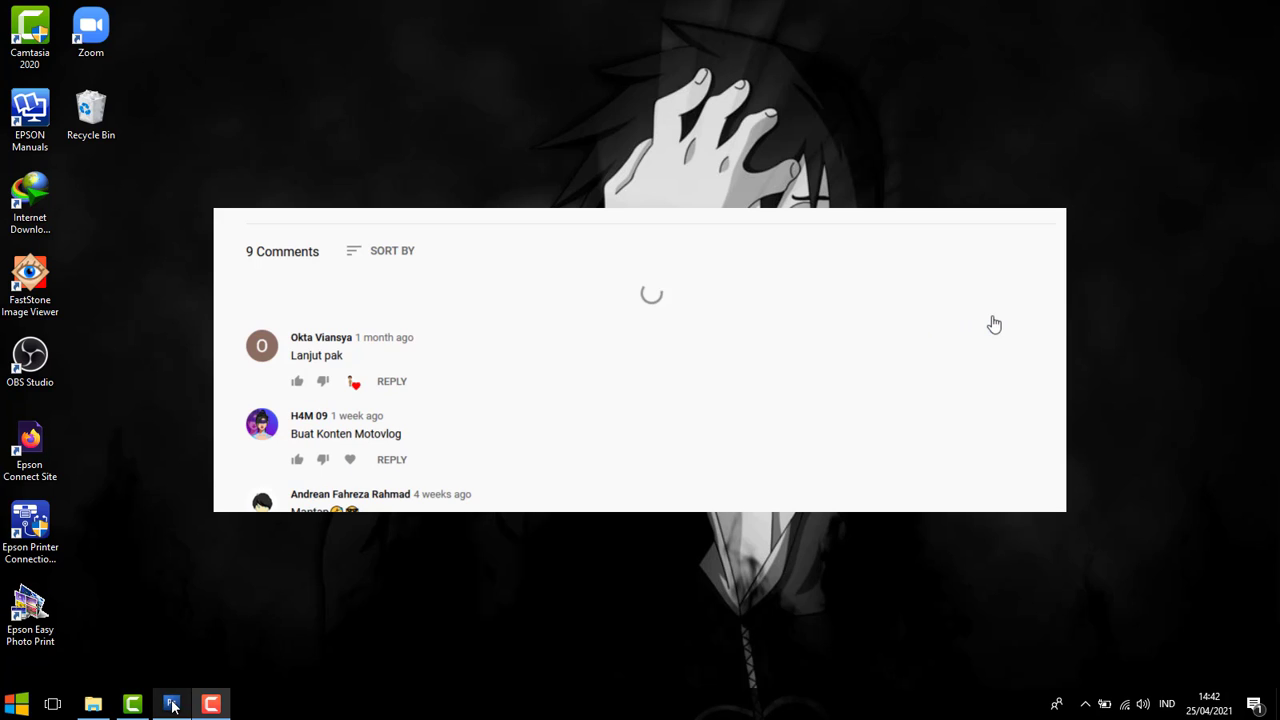
# Look up Photoshop CS3 in the Adobe Master Collection CS3 program group, and switch to the open Photoshop window.
pyautogui.moveTo(172, 706)
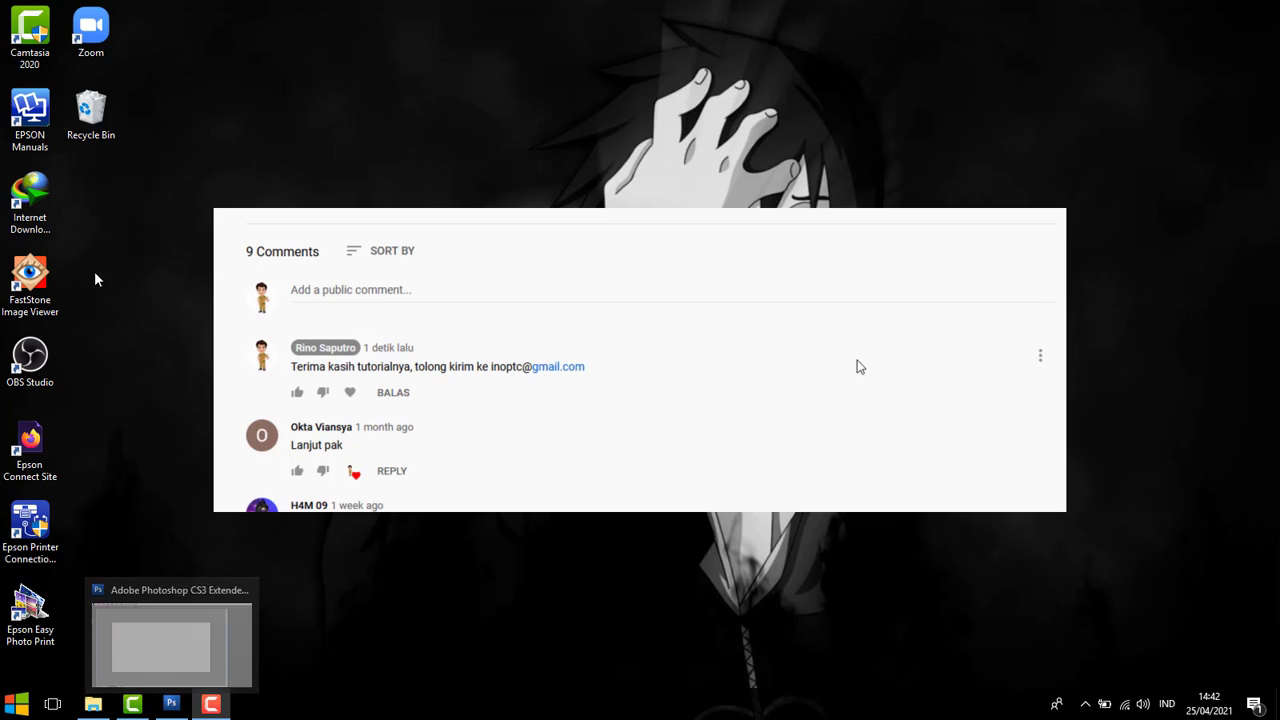
pyautogui.click(17, 703)
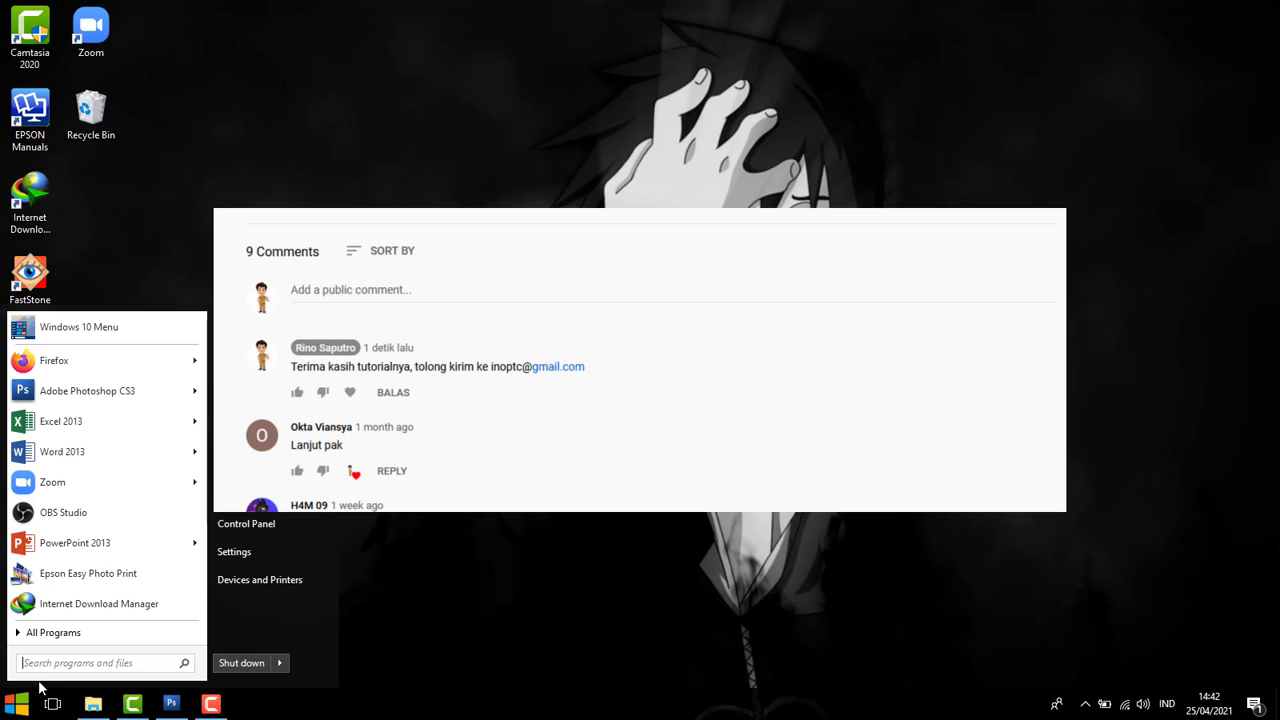
pyautogui.click(68, 633)
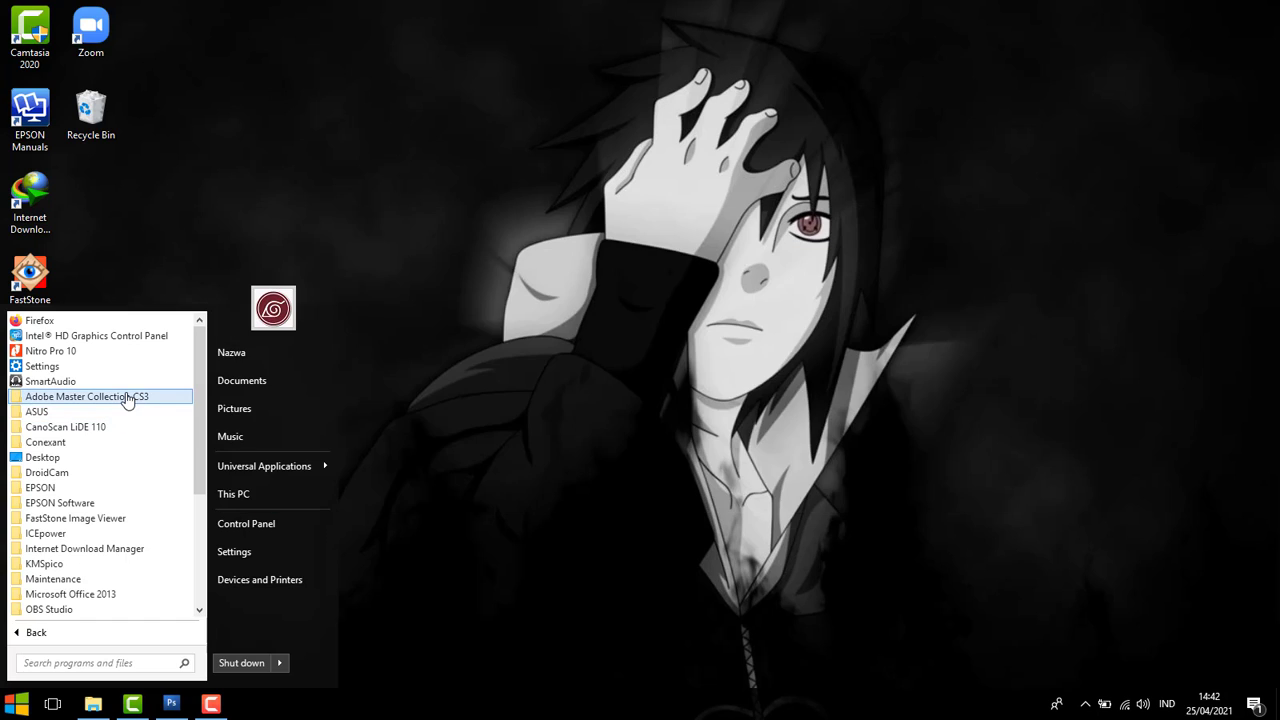
pyautogui.click(112, 398)
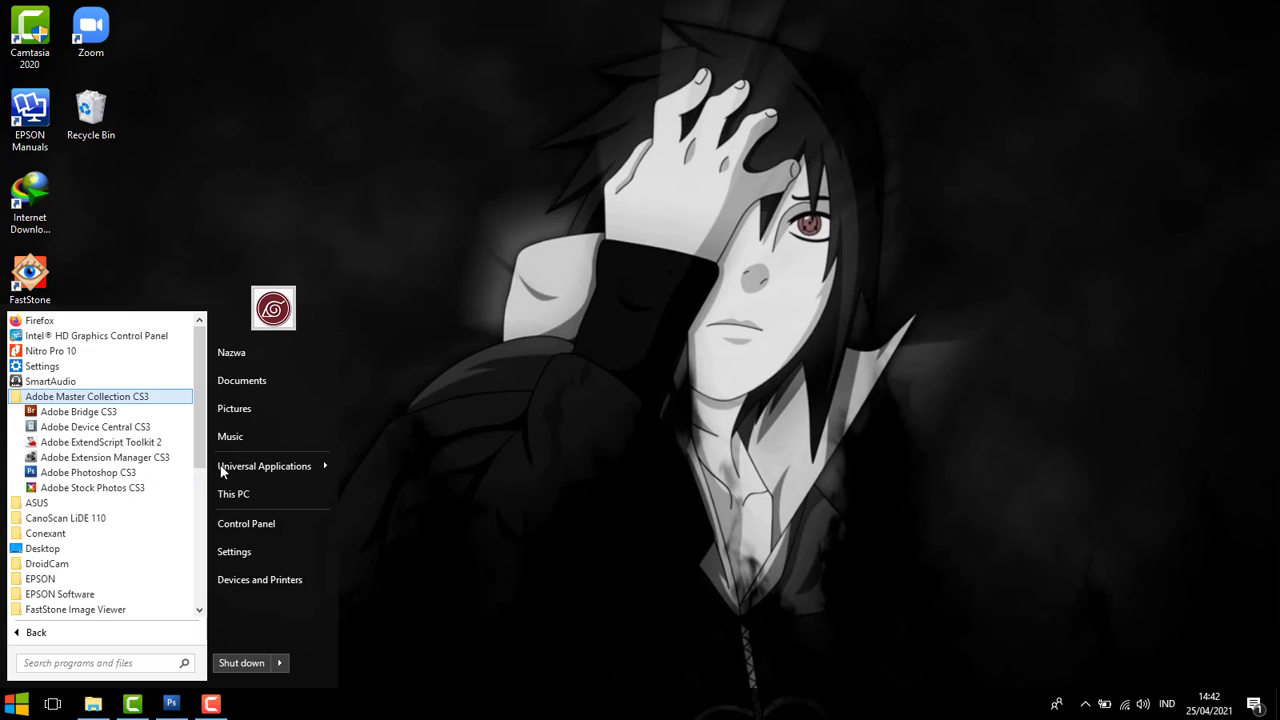
pyautogui.click(446, 455)
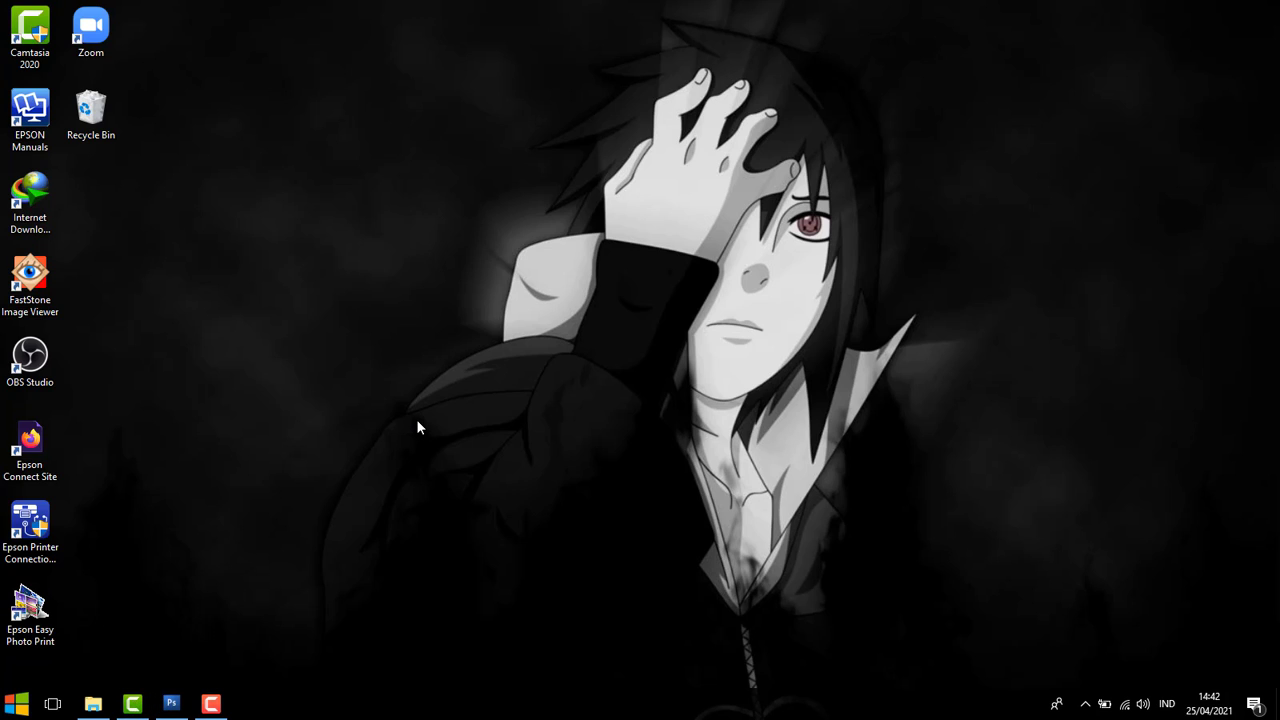
pyautogui.click(174, 706)
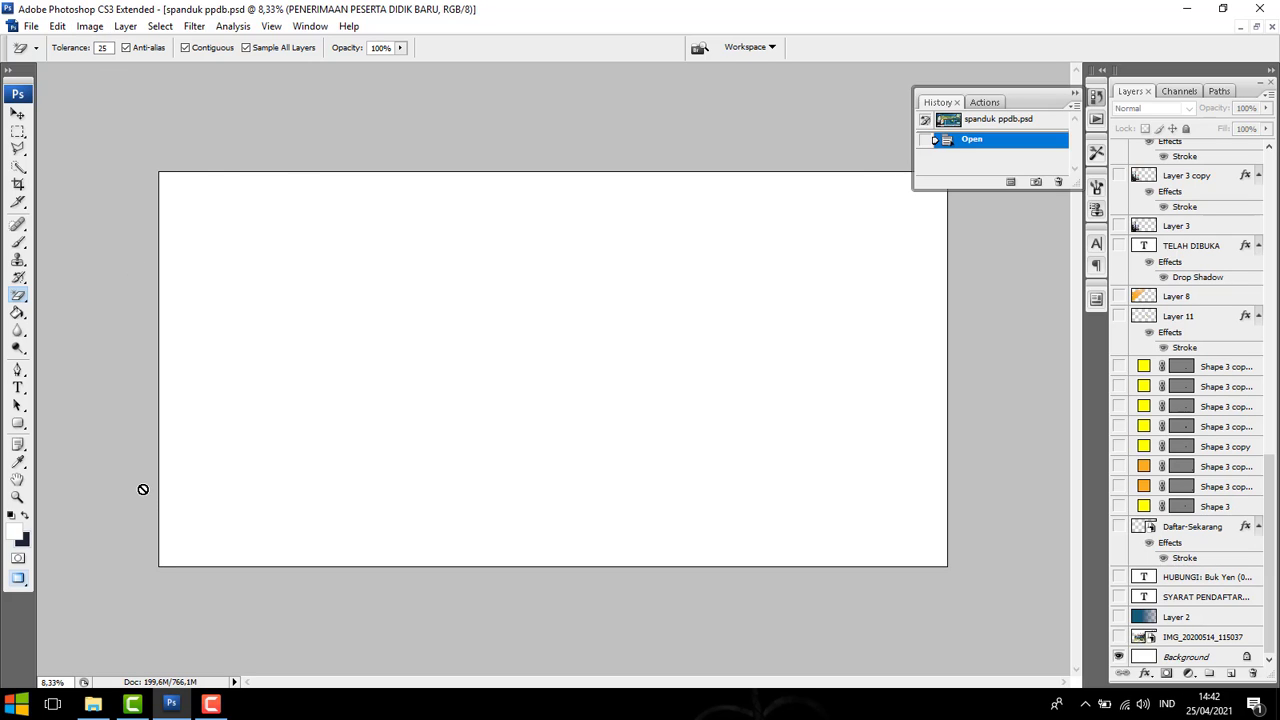
# Examine the canvas width and height settings of the banner document.
pyautogui.click(89, 26)
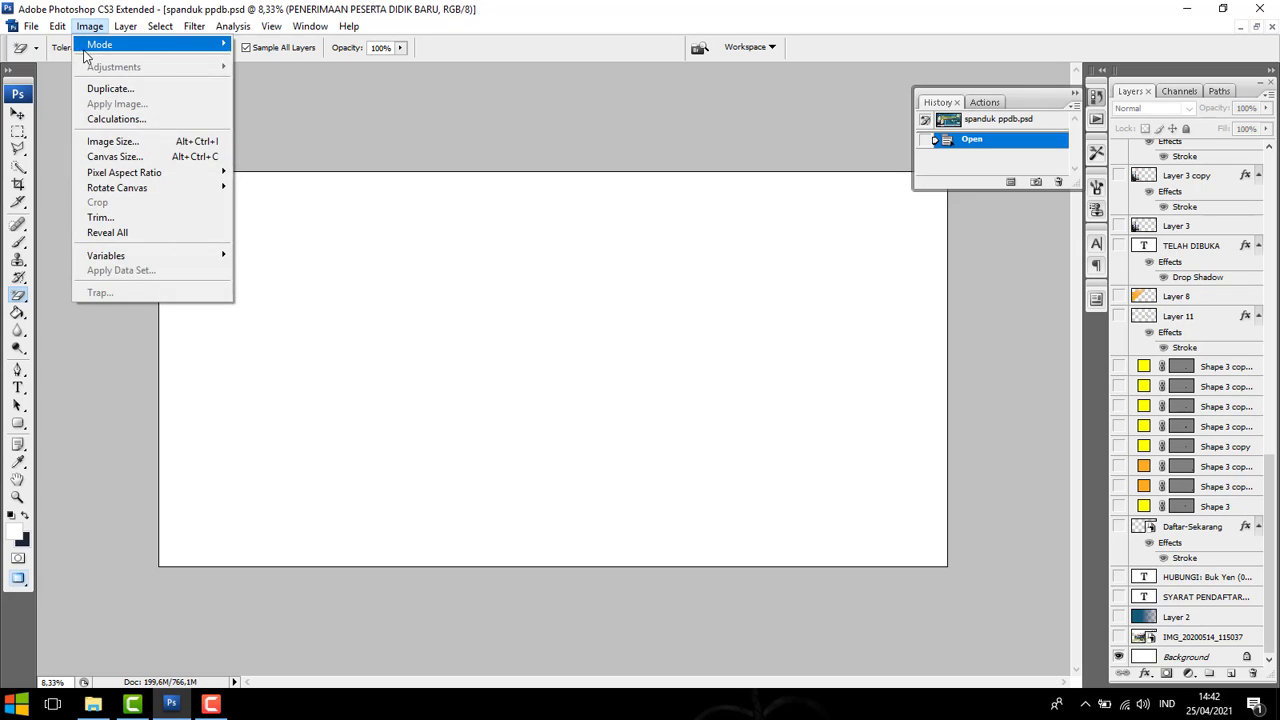
pyautogui.click(122, 156)
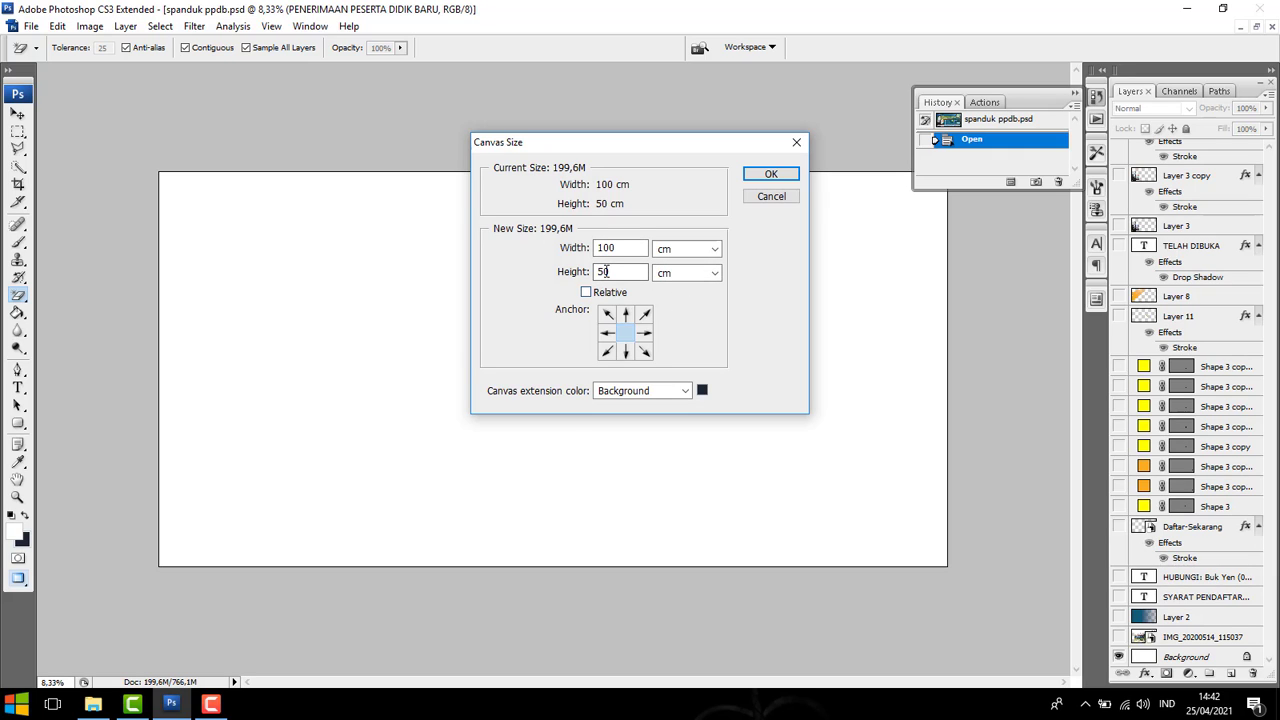
pyautogui.moveTo(634, 151); pyautogui.dragTo(555, 190)
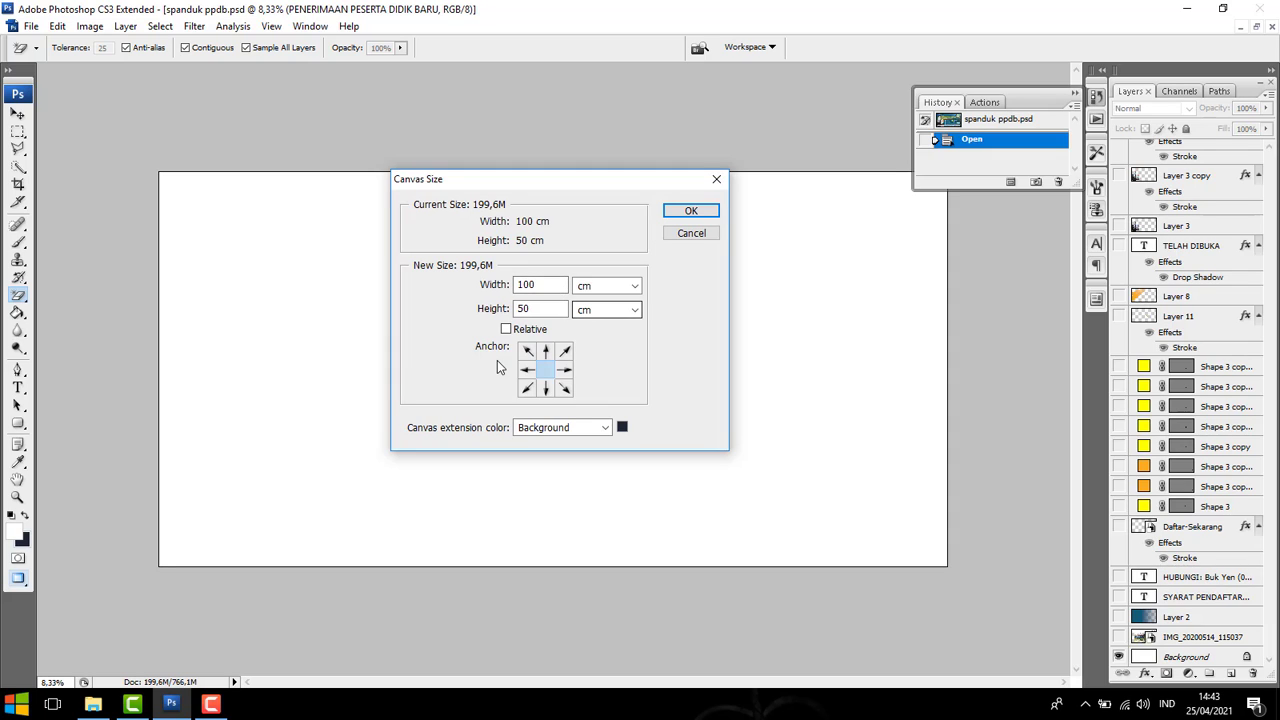
pyautogui.click(537, 282)
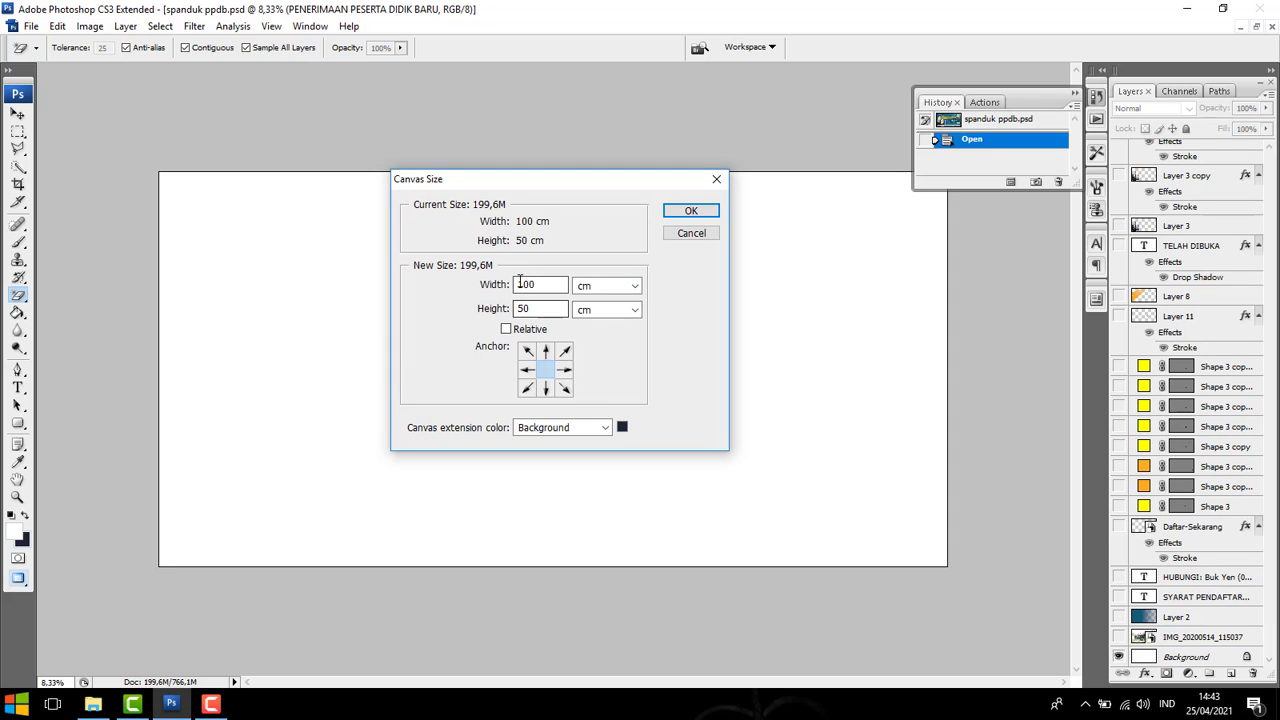
pyautogui.click(545, 310)
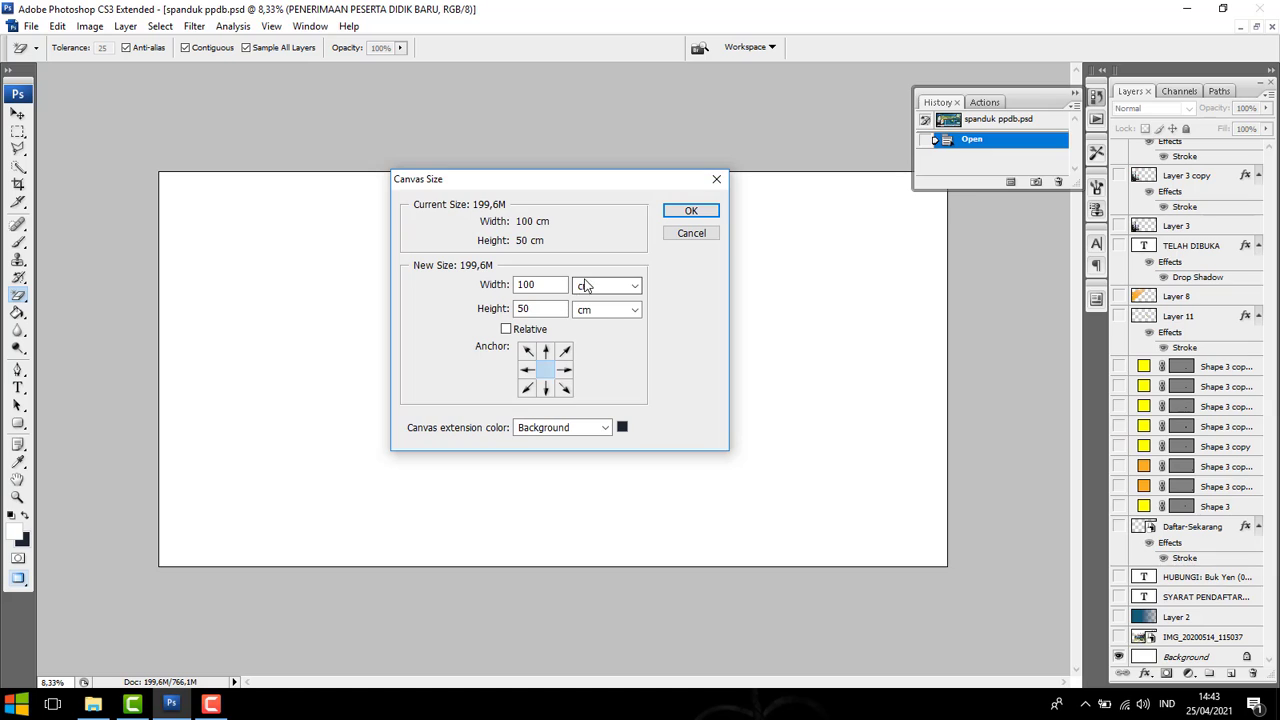
pyautogui.click(690, 211)
# Examine the size and resolution settings for a new document without creating one.
pyautogui.click(31, 26)
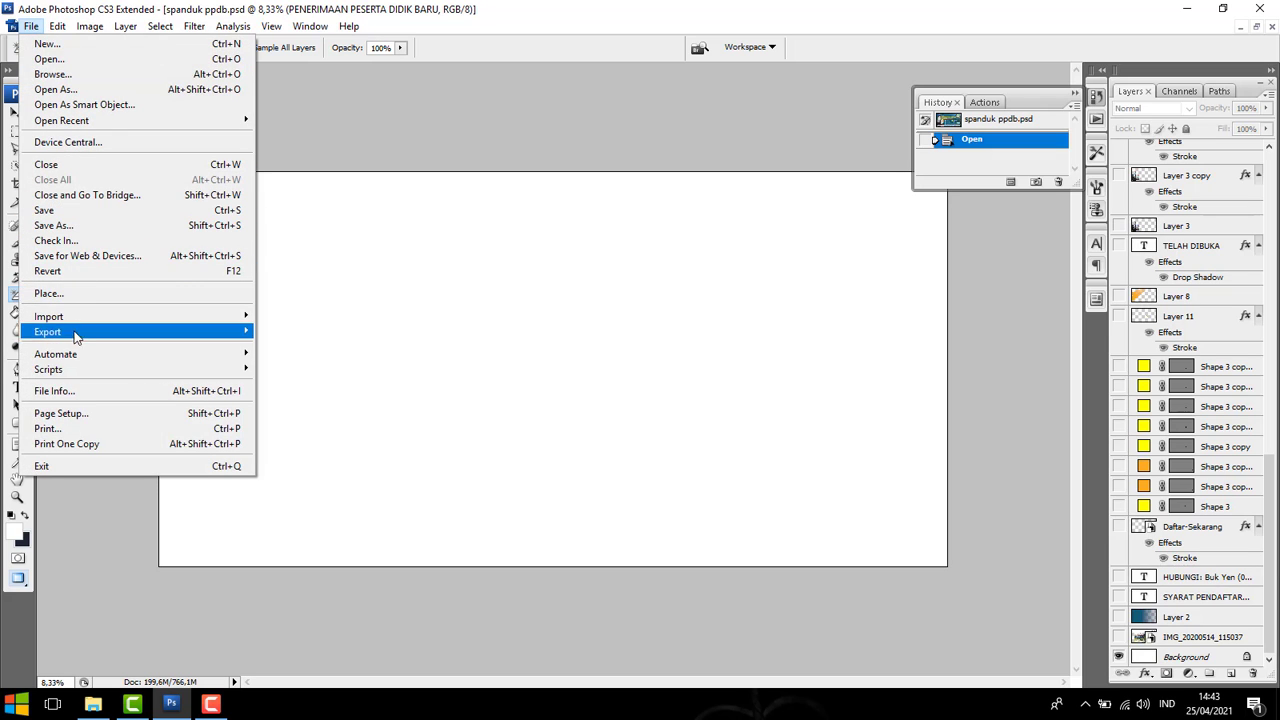
pyautogui.click(47, 44)
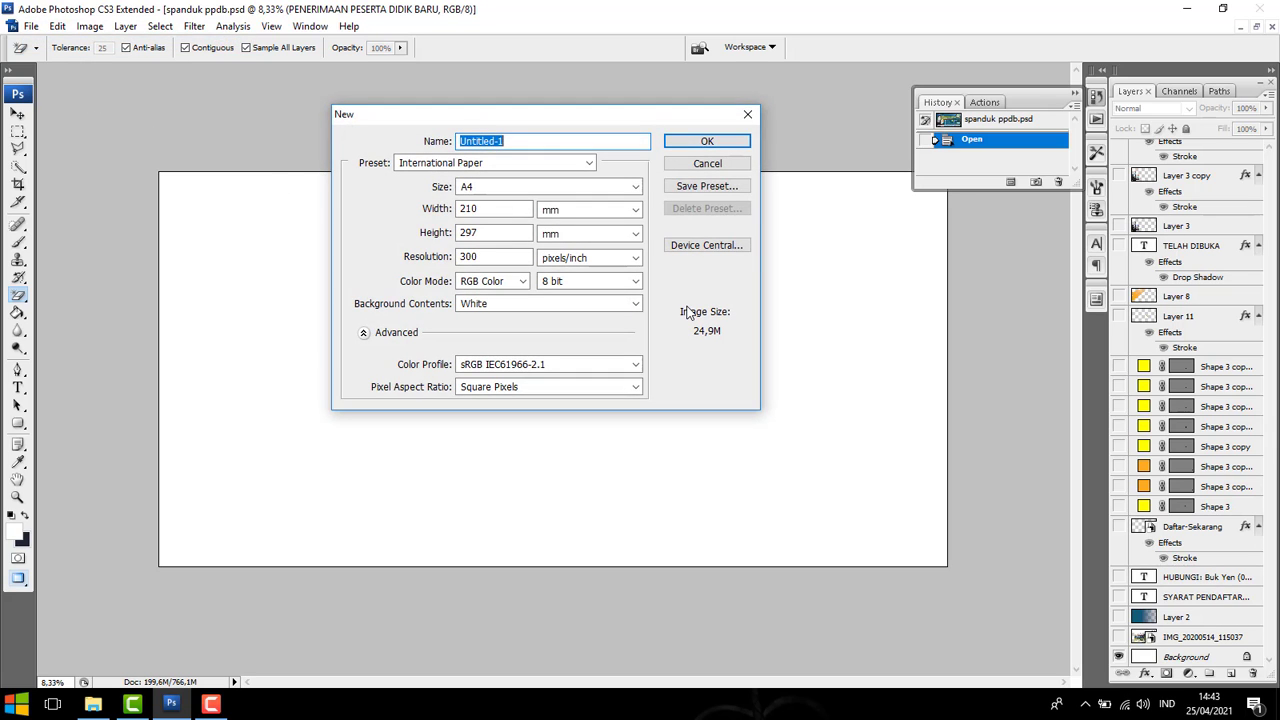
pyautogui.click(482, 258)
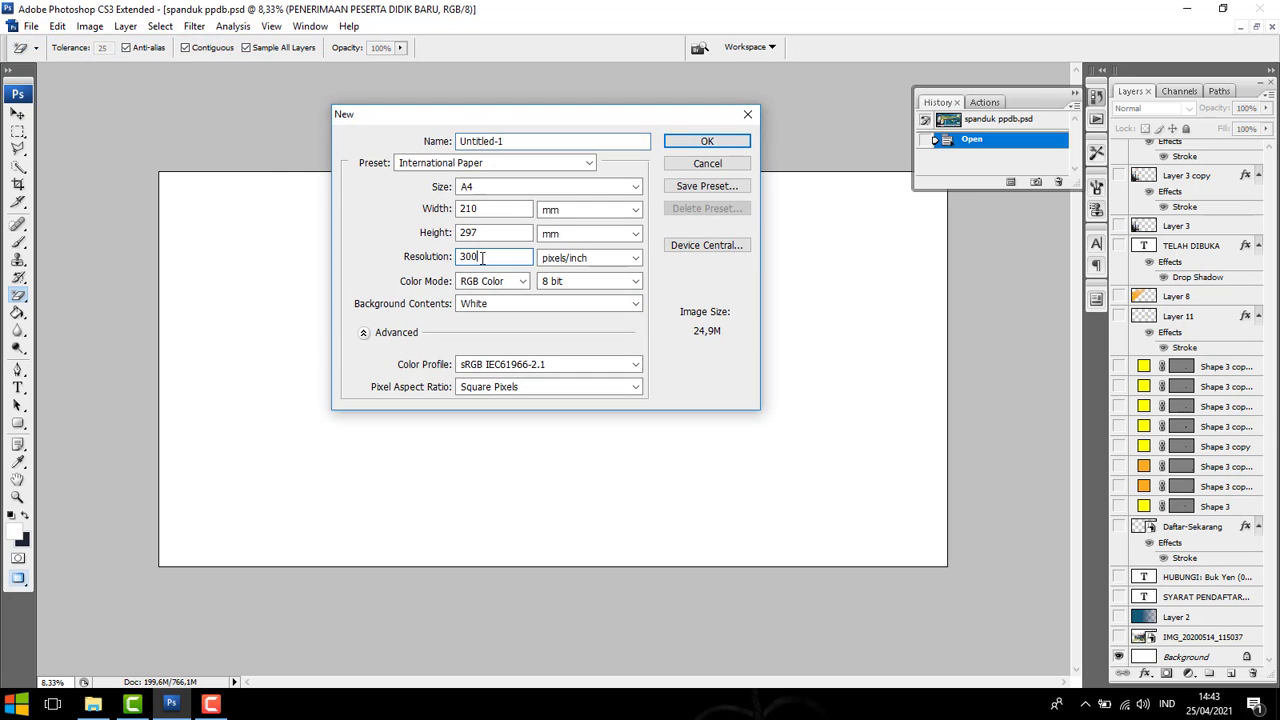
pyautogui.click(708, 163)
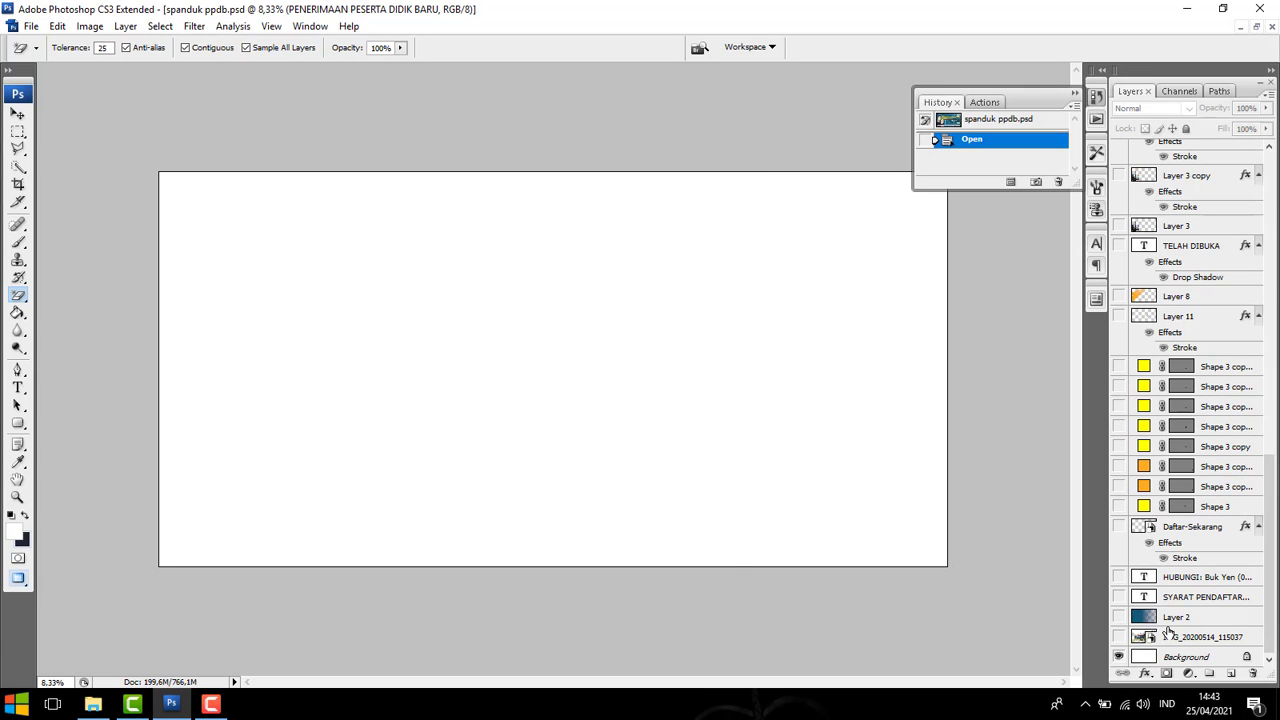
# Show the IMG_20200514_115037 photo layer and the blue gradient Layer 2 above it.
pyautogui.click(1119, 637)
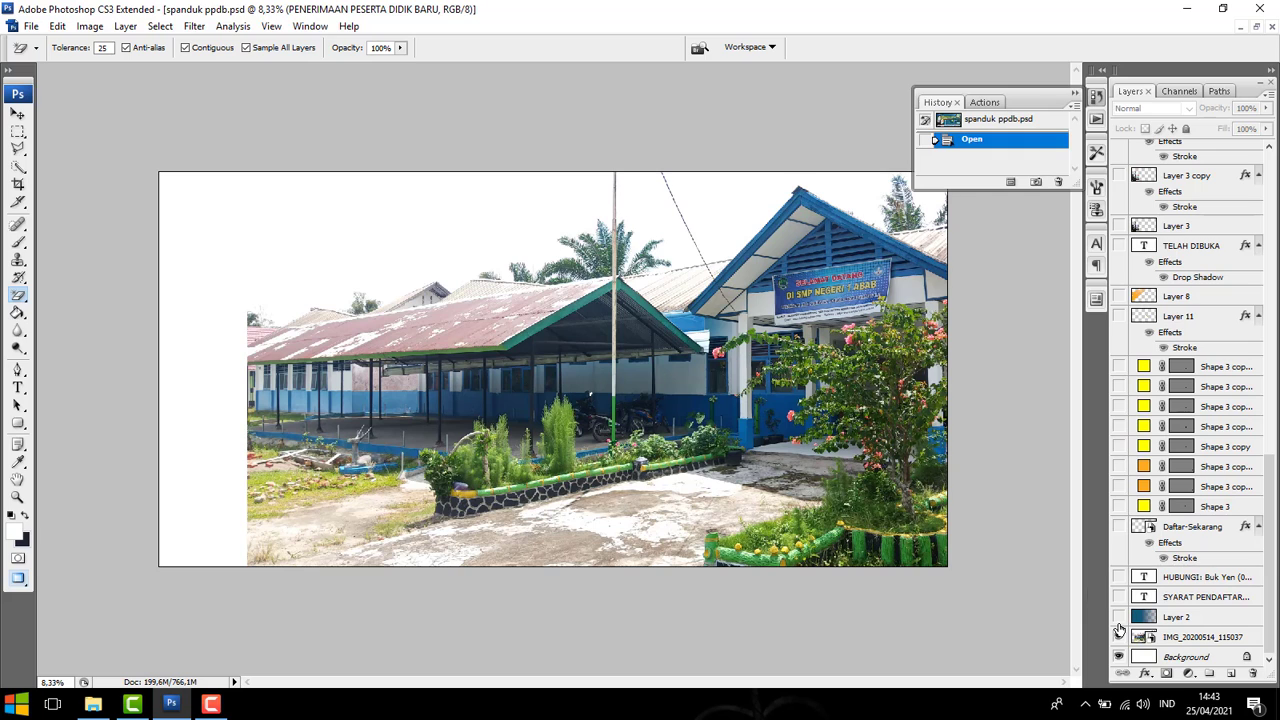
pyautogui.click(1117, 640)
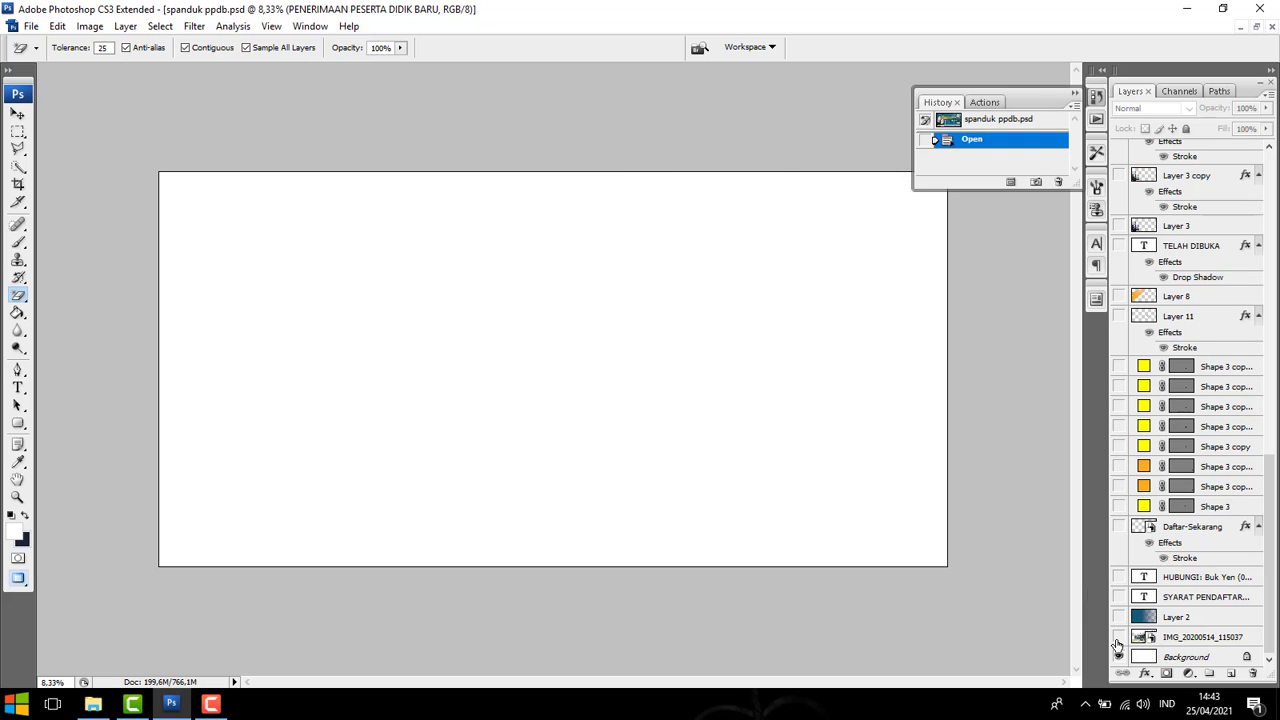
pyautogui.click(1117, 640)
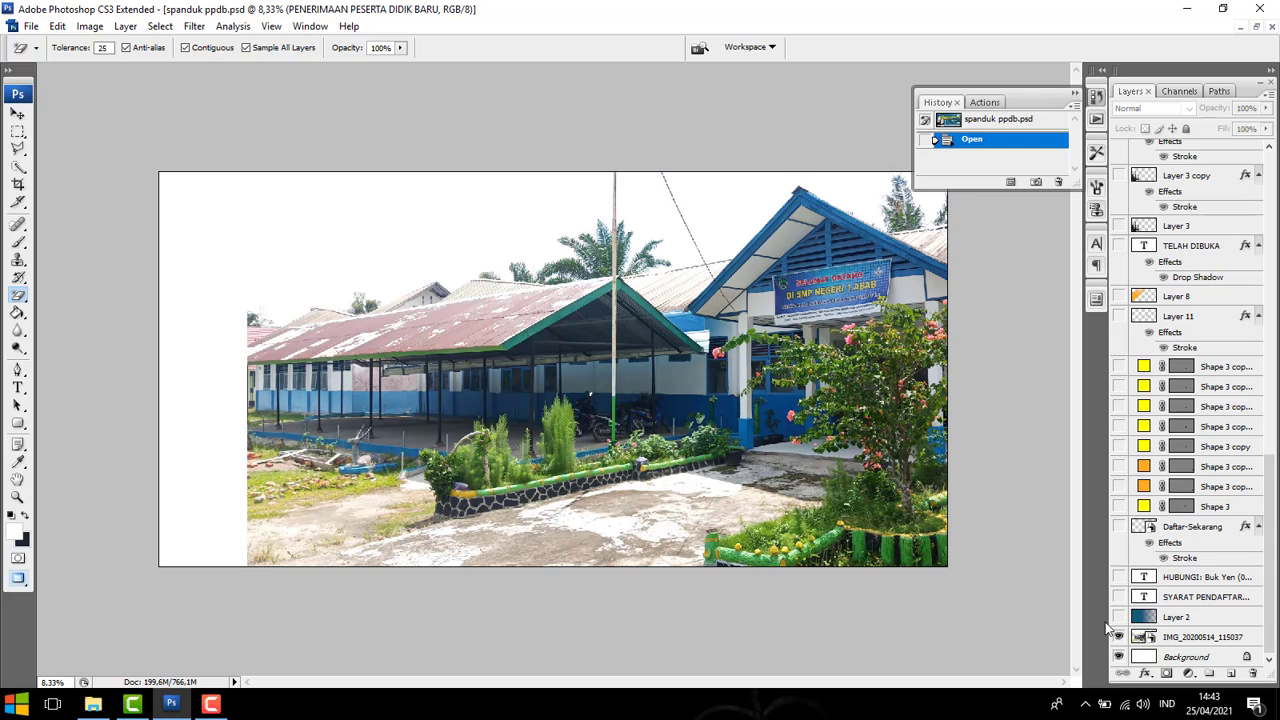
pyautogui.click(1118, 617)
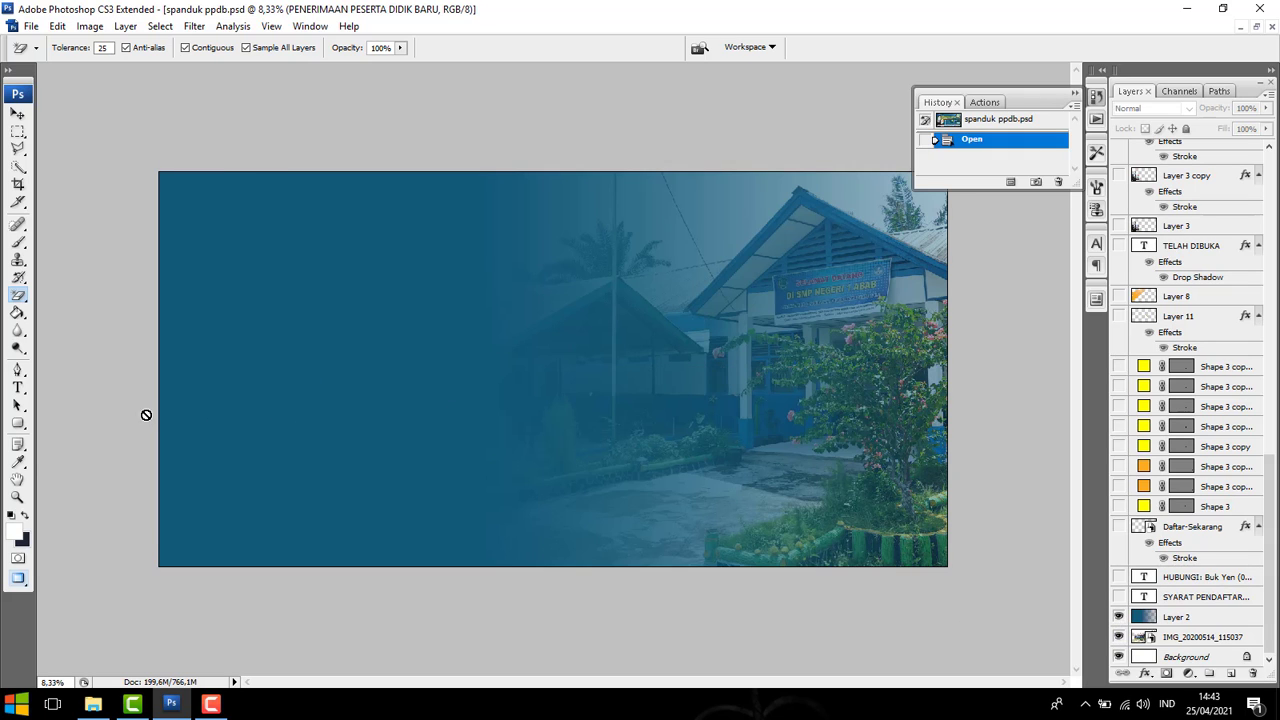
# Select the Gradient tool and look through its gradient presets.
pyautogui.click(18, 312)
pyautogui.click(96, 313)
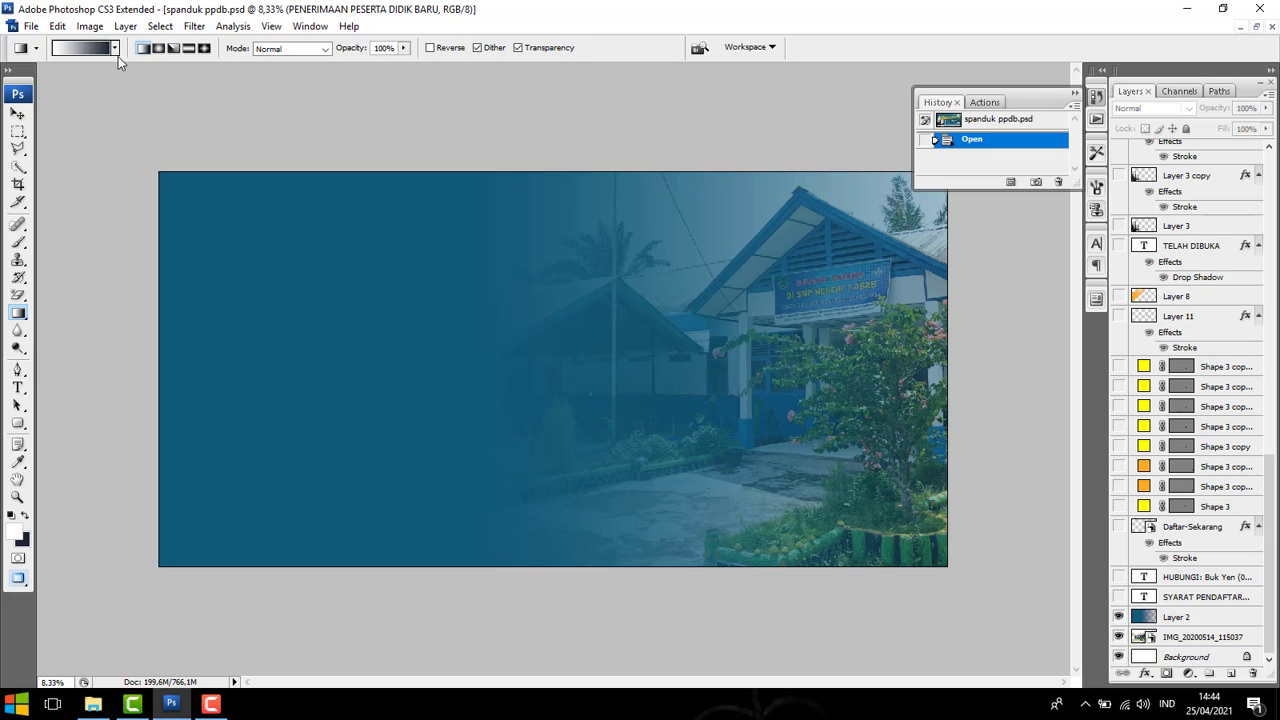
pyautogui.click(114, 50)
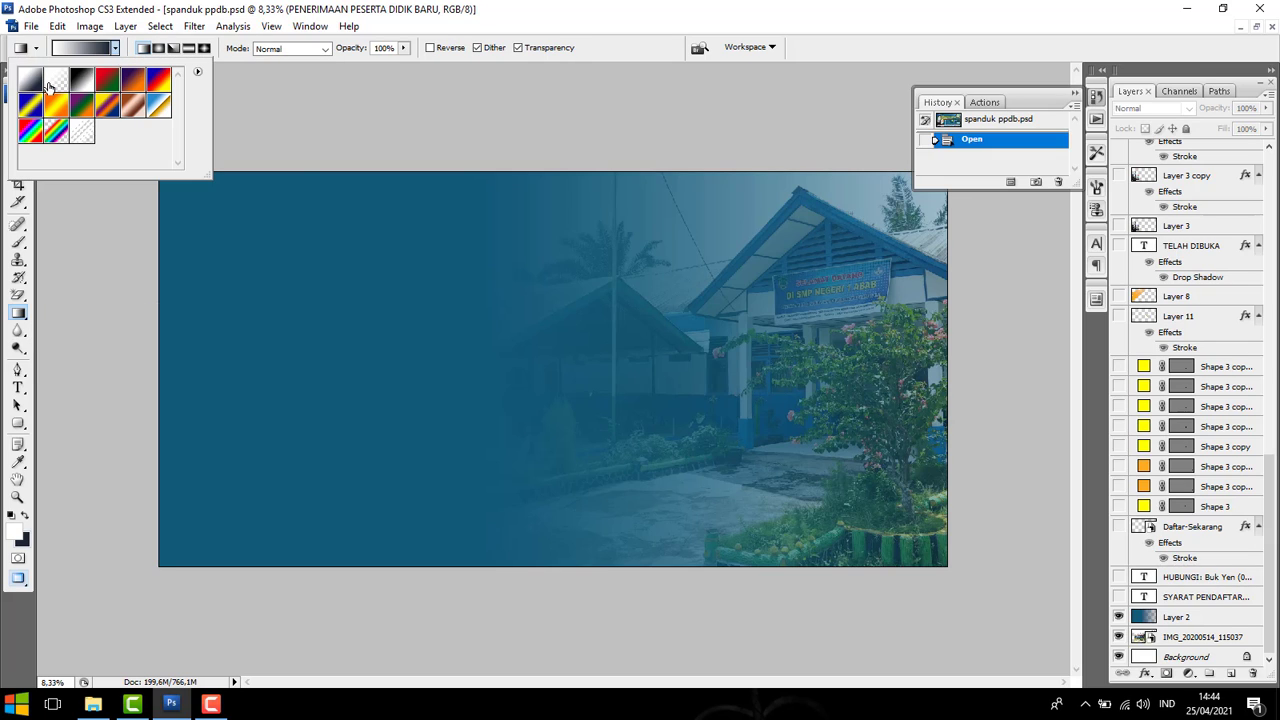
pyautogui.click(111, 338)
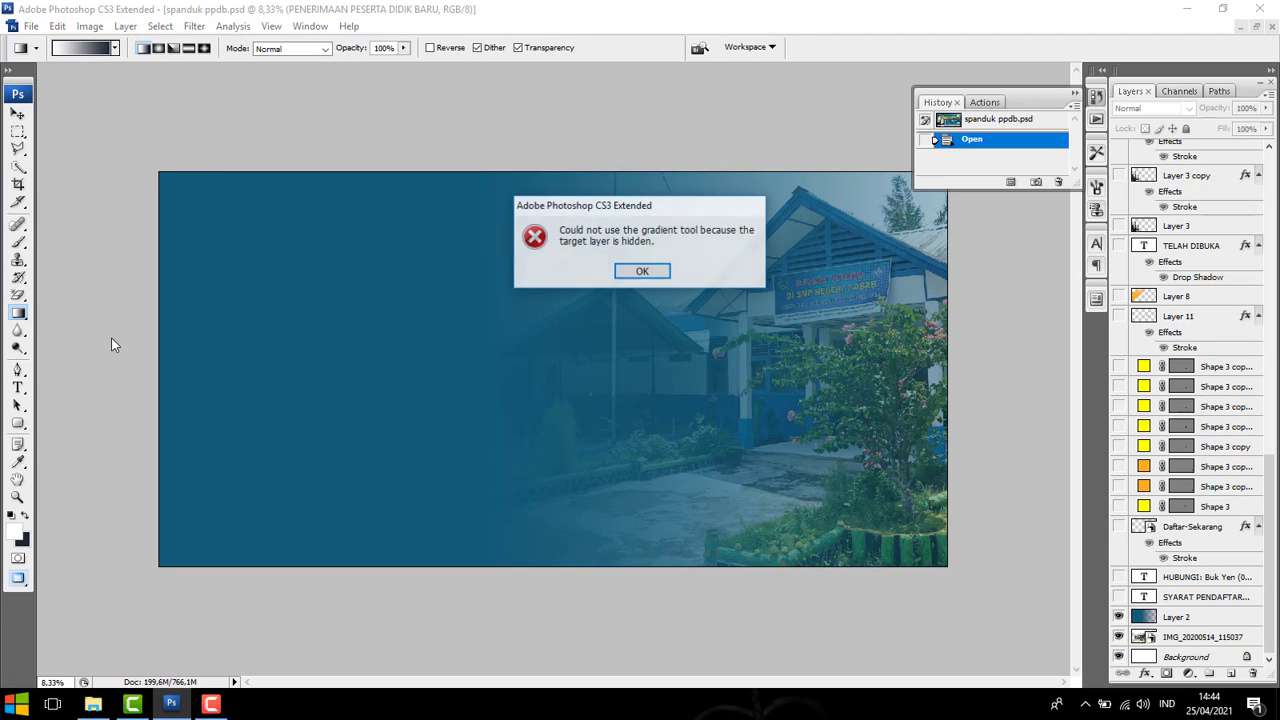
pyautogui.click(643, 272)
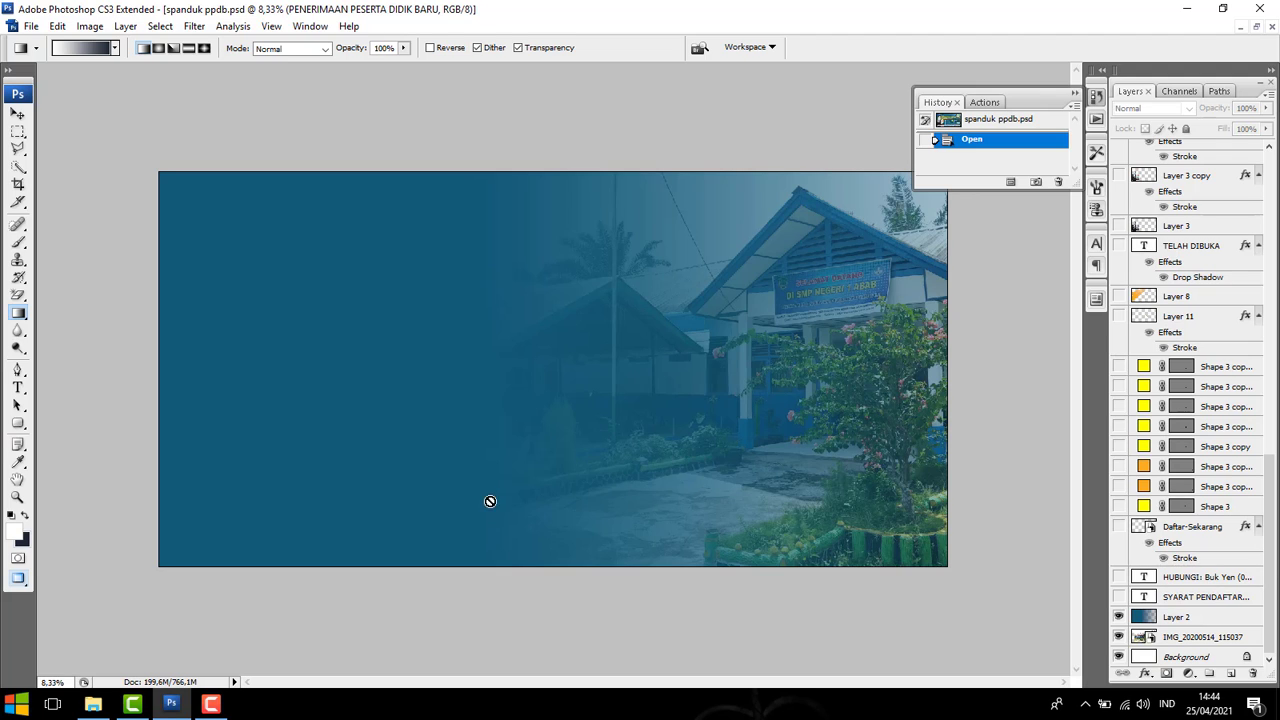
# Add a new blank layer at the top of the layer stack and delete it again.
pyautogui.click(1231, 673)
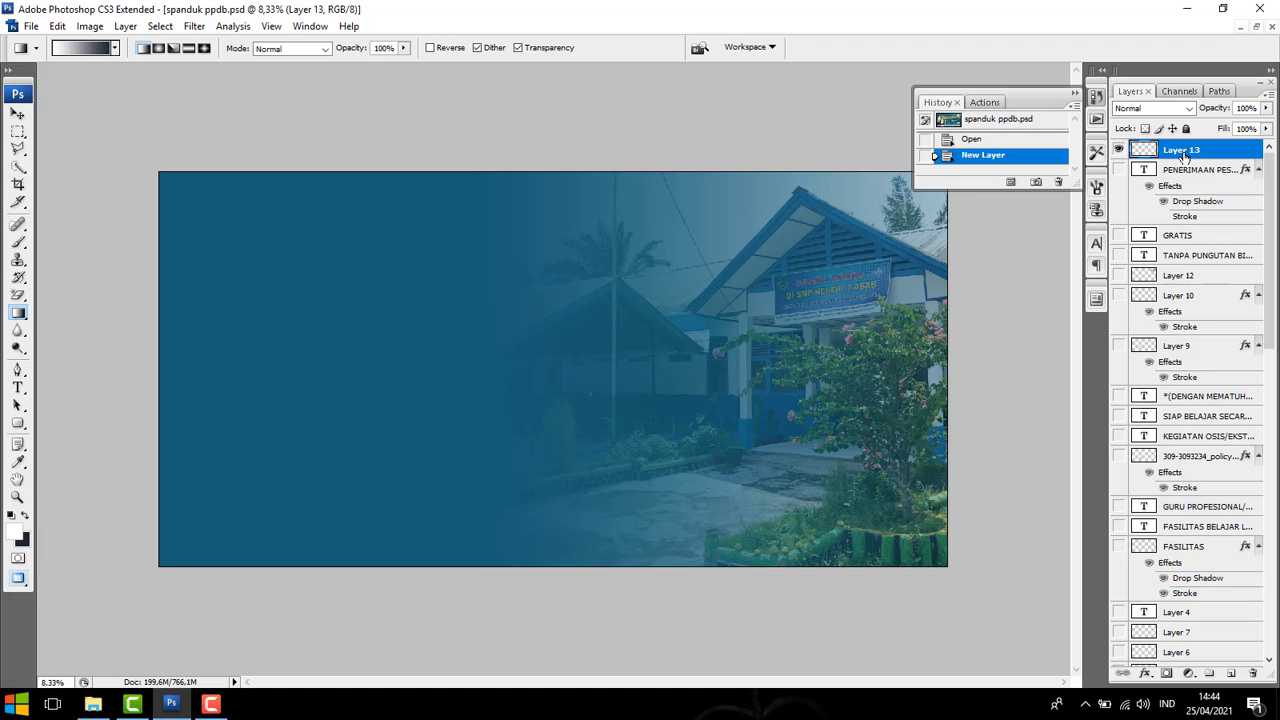
pyautogui.rightClick(1183, 155)
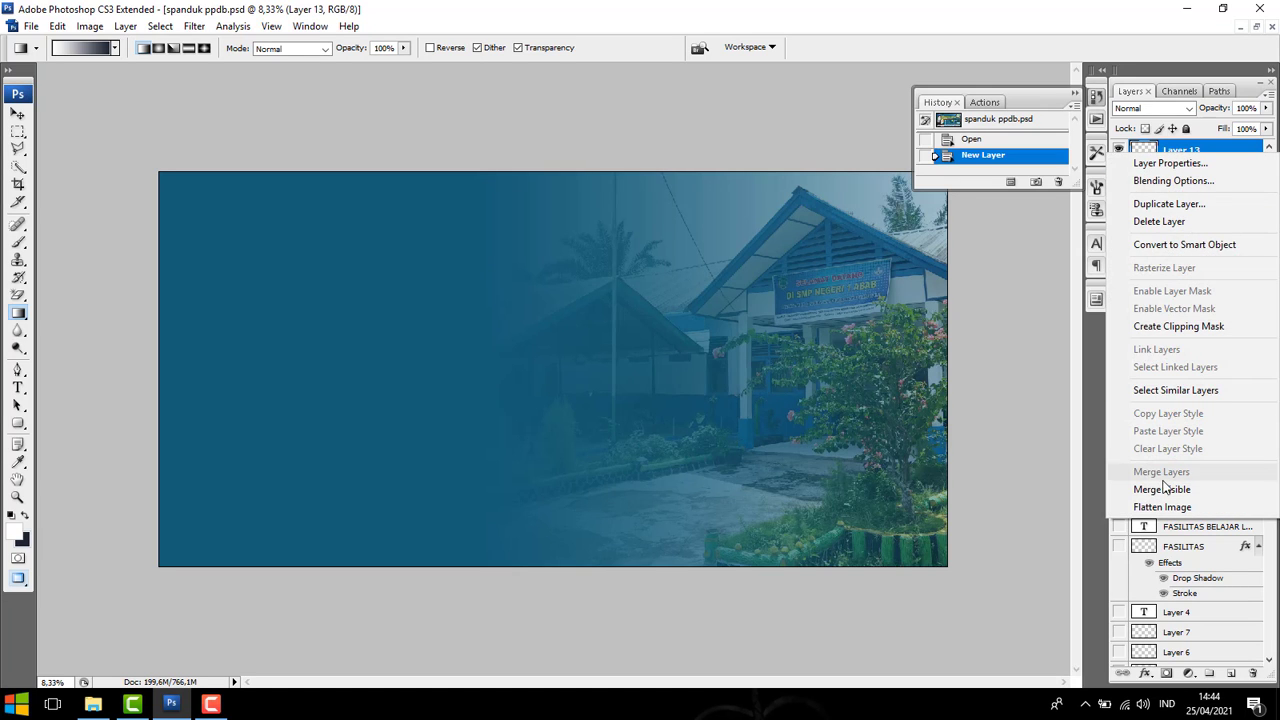
pyautogui.click(1162, 222)
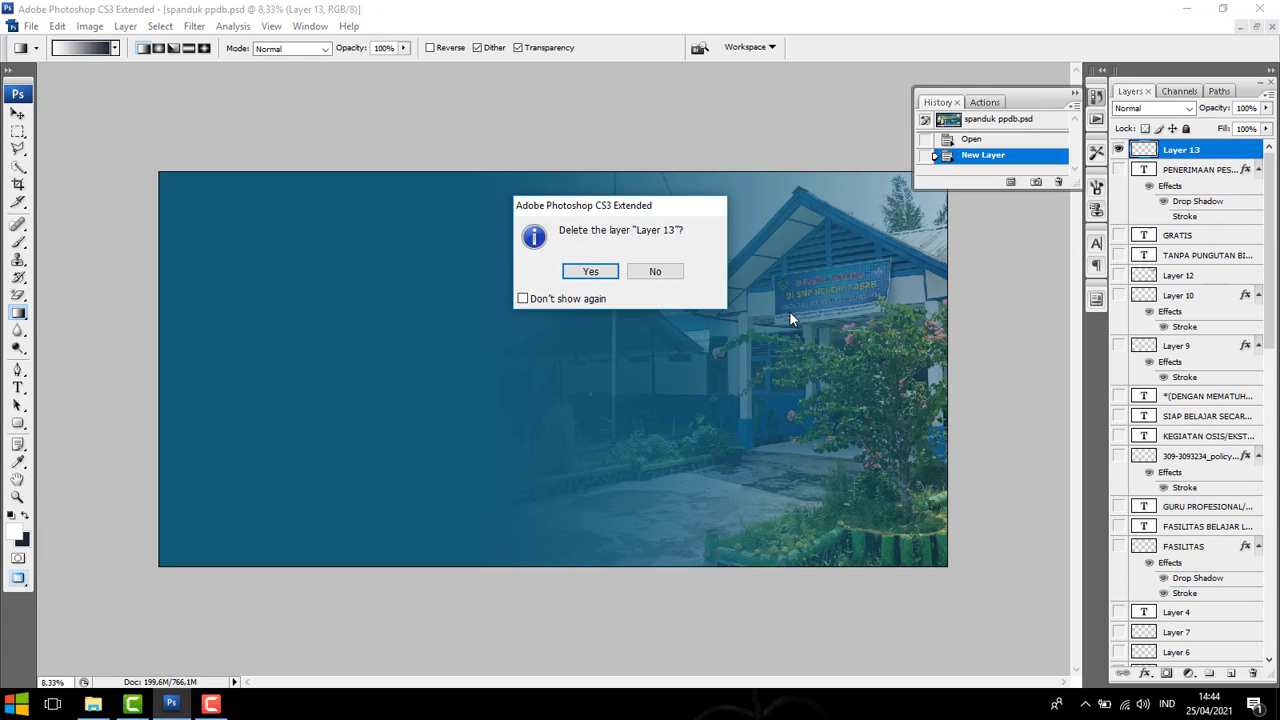
pyautogui.click(592, 274)
# Show the SYARAT PENDAFTARAN text, the HUBUNGI contact text and the Daftar-Sekarang badge layers.
pyautogui.scroll(-10, 1237, 577)
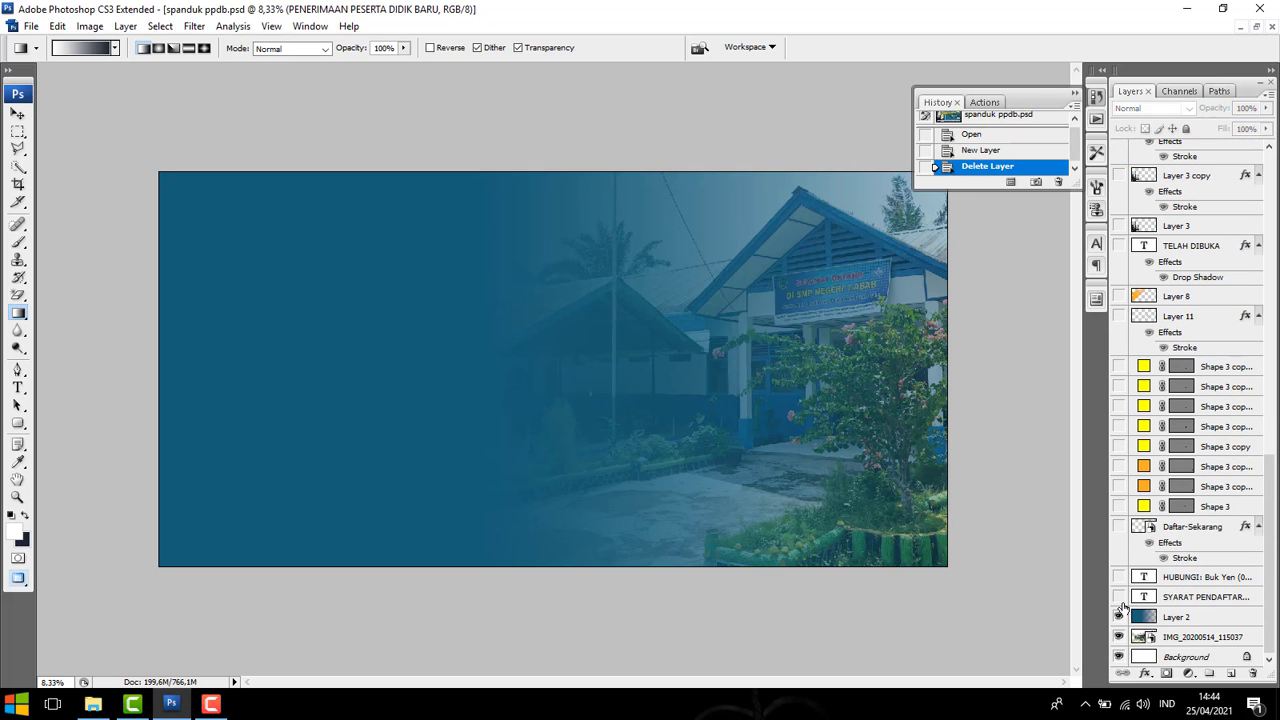
pyautogui.click(1118, 597)
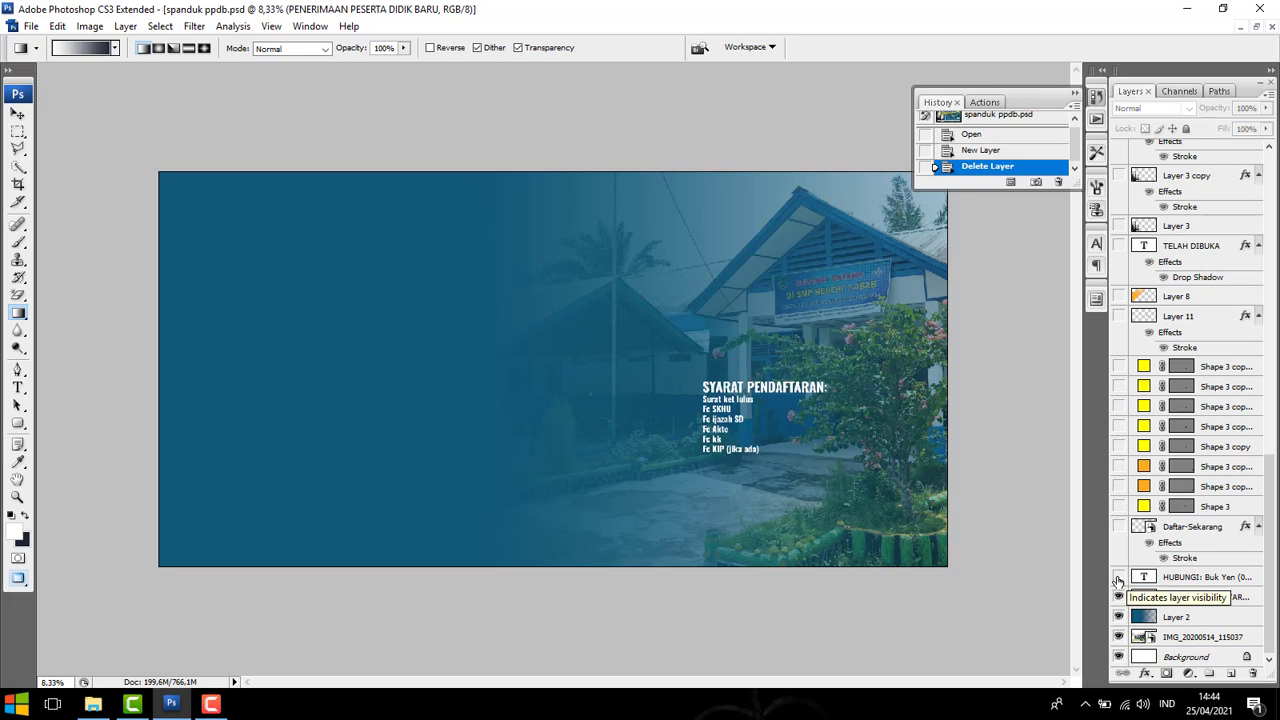
pyautogui.click(1118, 577)
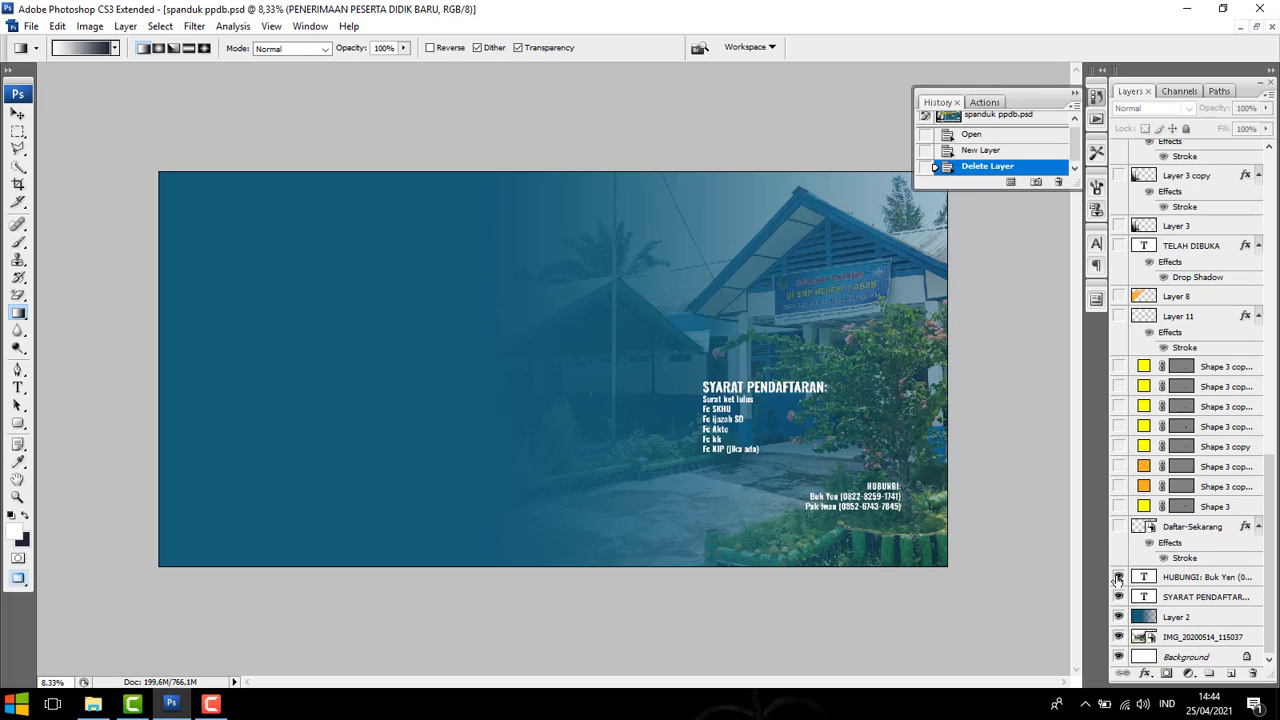
pyautogui.click(1118, 527)
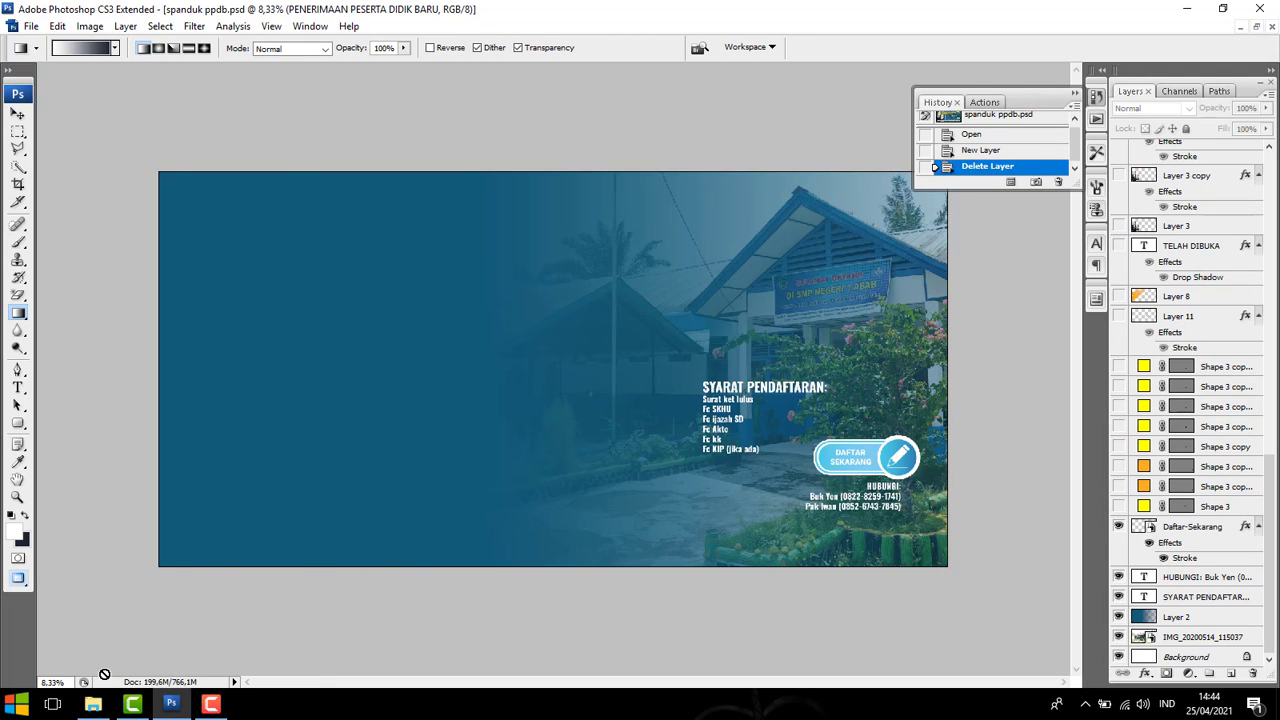
# Open Firefox, close the What's new page and bring up the Google search results for "spanduk sekolah".
pyautogui.click(16, 703)
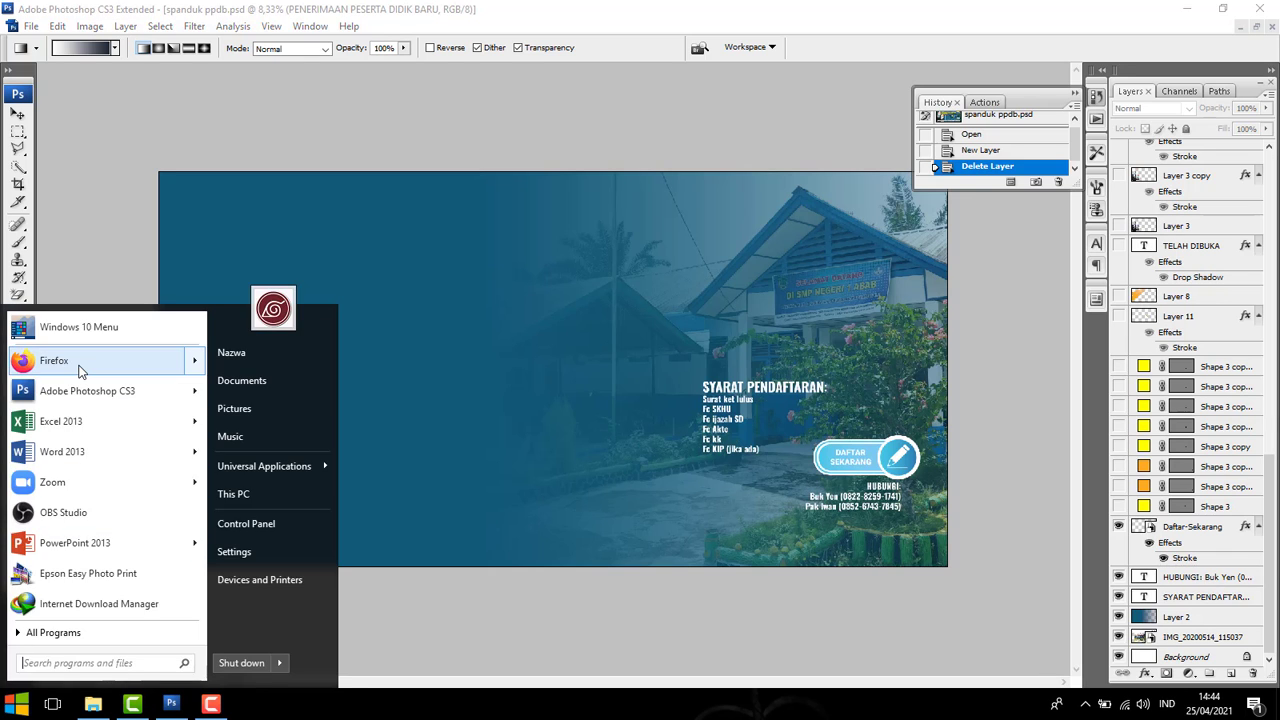
pyautogui.click(129, 302)
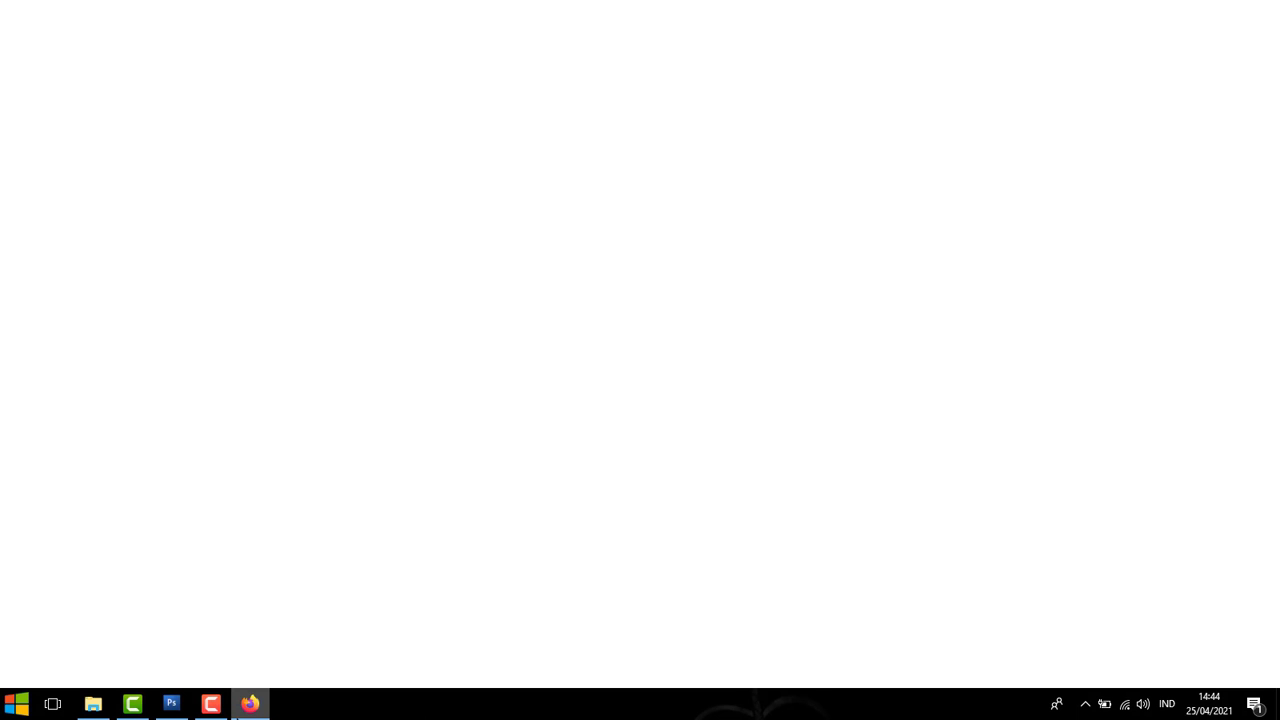
pyautogui.click(171, 704)
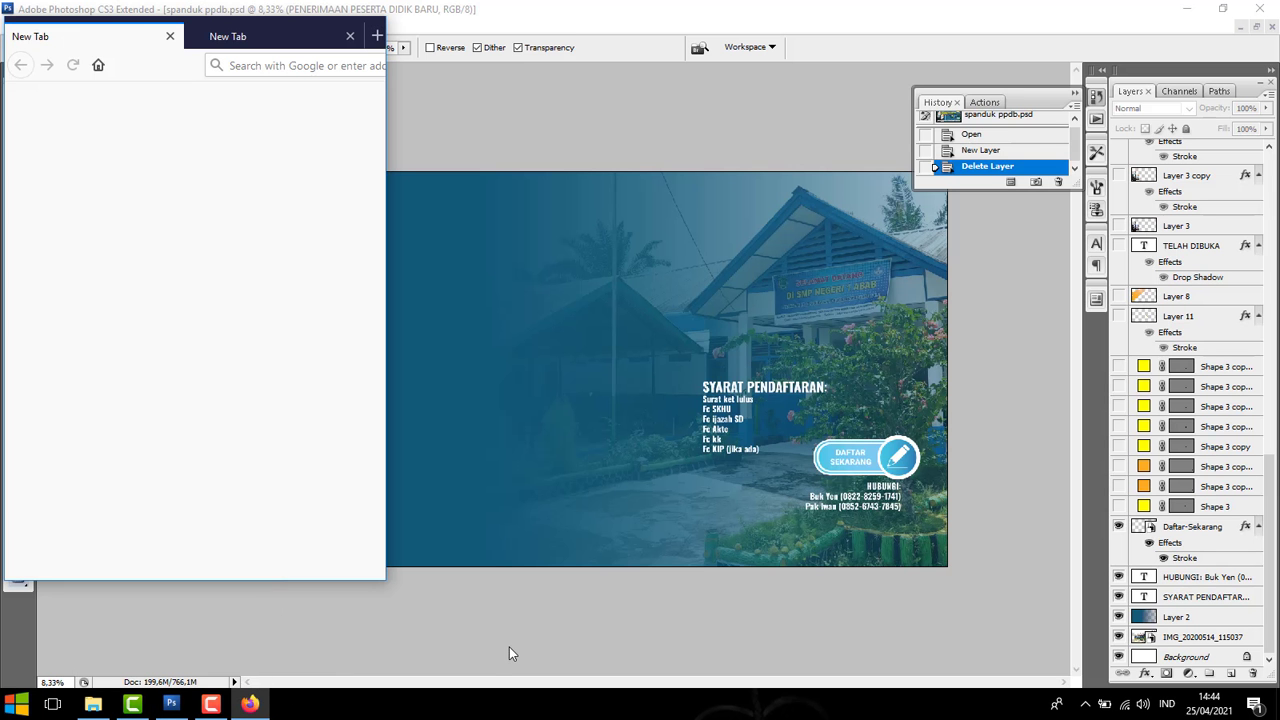
pyautogui.click(338, 31)
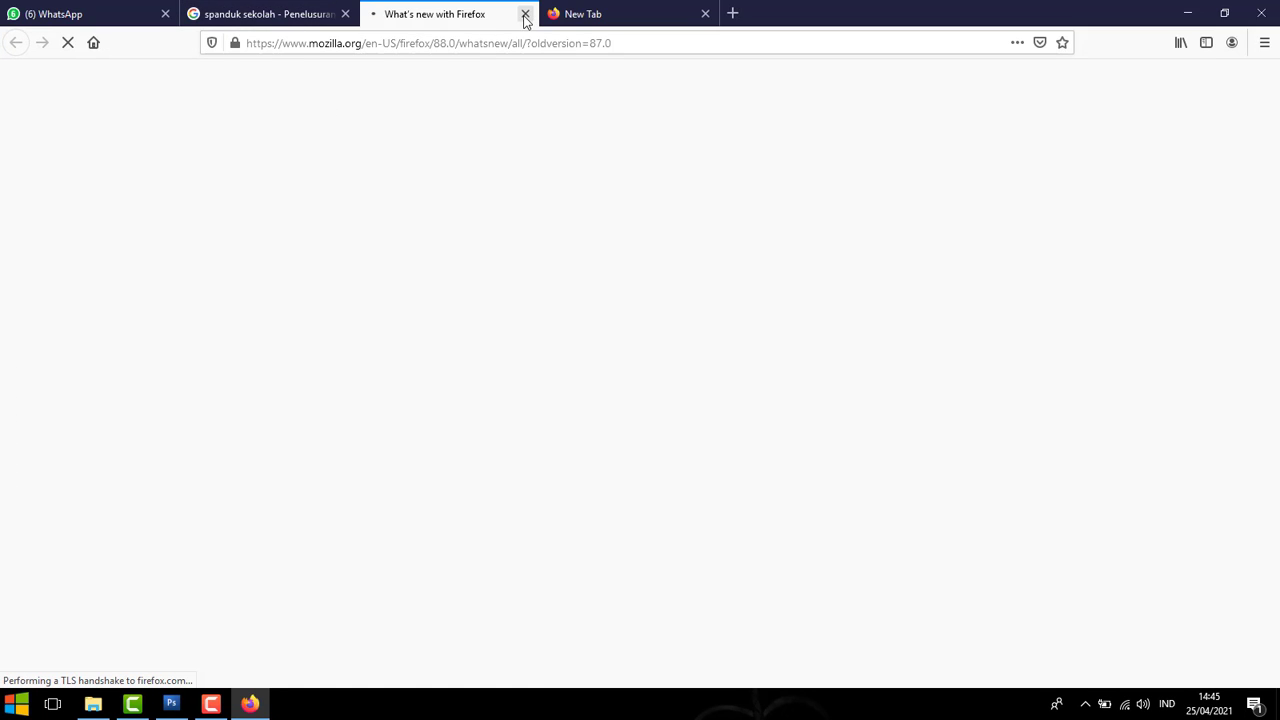
pyautogui.click(525, 15)
pyautogui.click(280, 14)
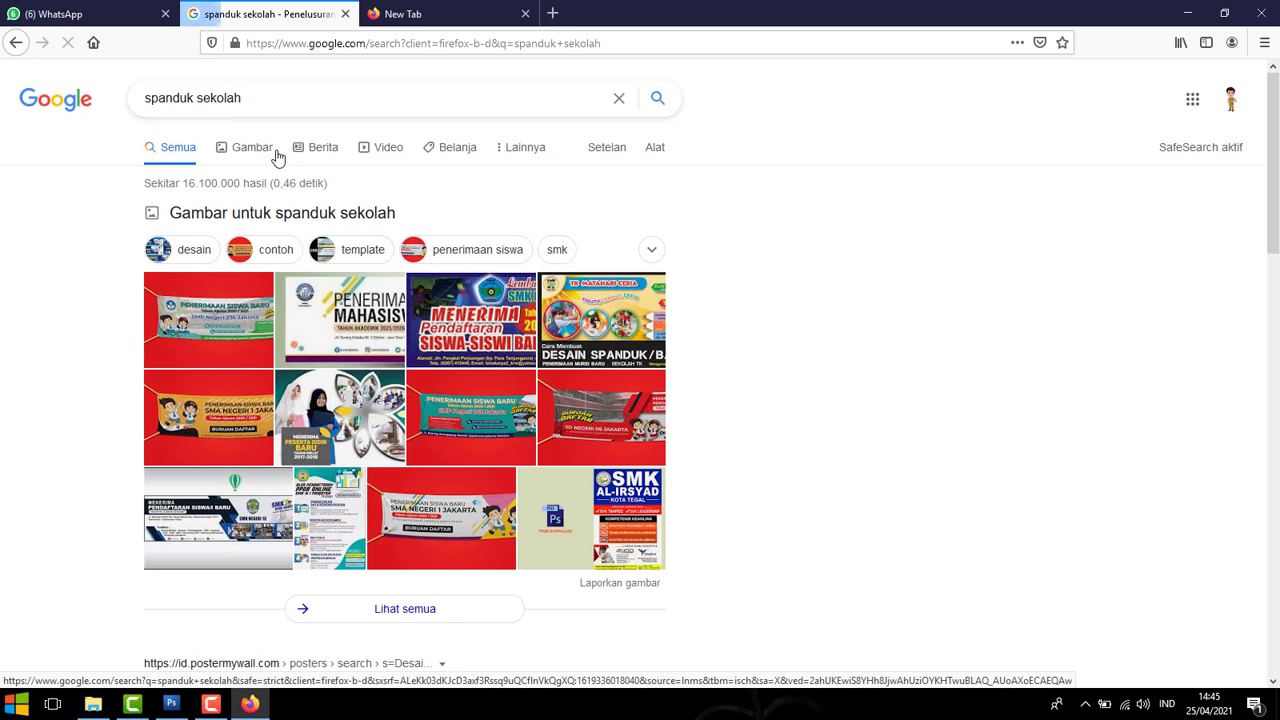
# Change the Google search to "spanduk ppdb" and show its image results.
pyautogui.moveTo(241, 100); pyautogui.dragTo(200, 104)
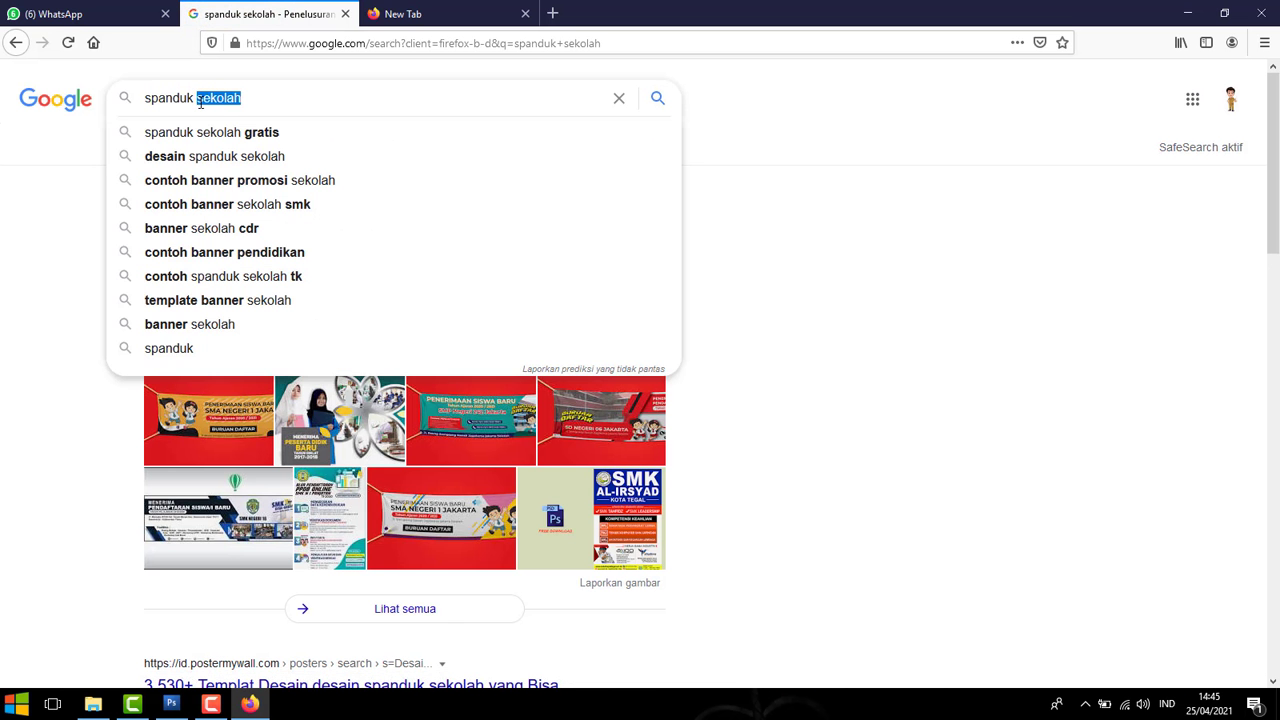
pyautogui.write('ppdb')
pyautogui.press('Return')
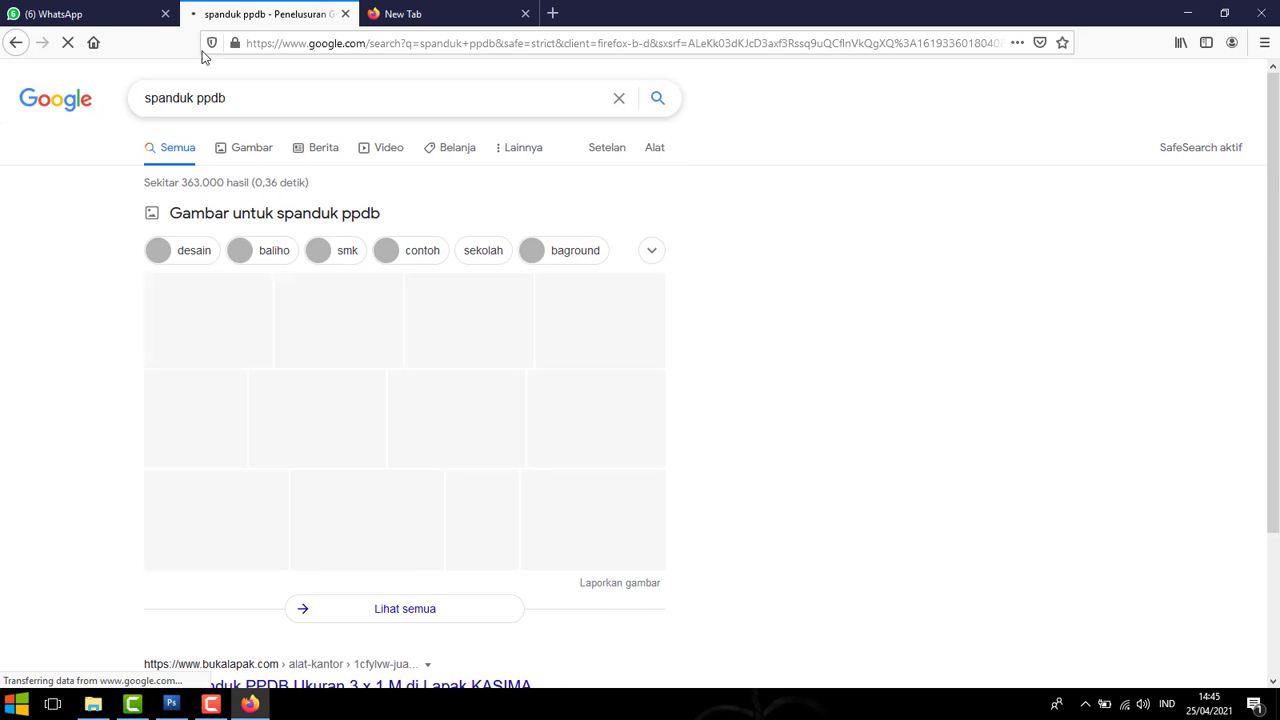
pyautogui.click(258, 156)
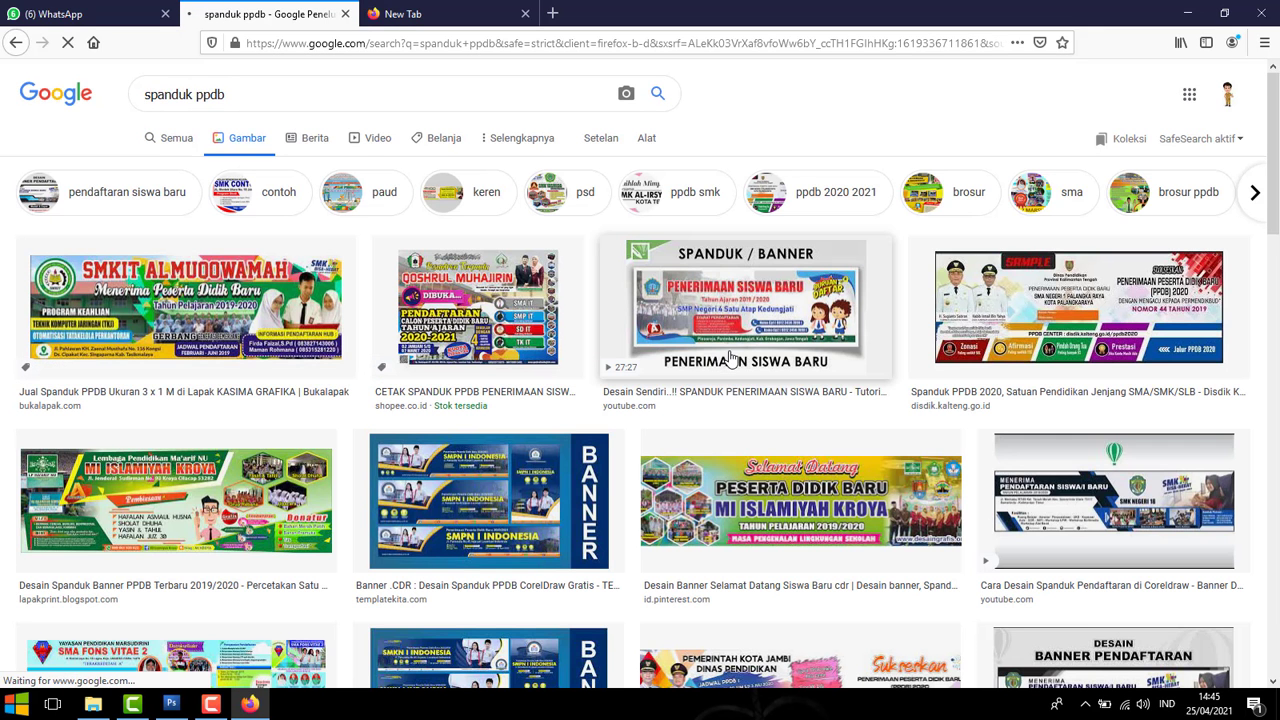
# Find the blue PENERIMAAN SISWA BARU banner with the FREE FILE badge, open its image in a new tab and view it enlarged.
pyautogui.scroll(-1, 736, 365)
pyautogui.scroll(-5, 736, 365)
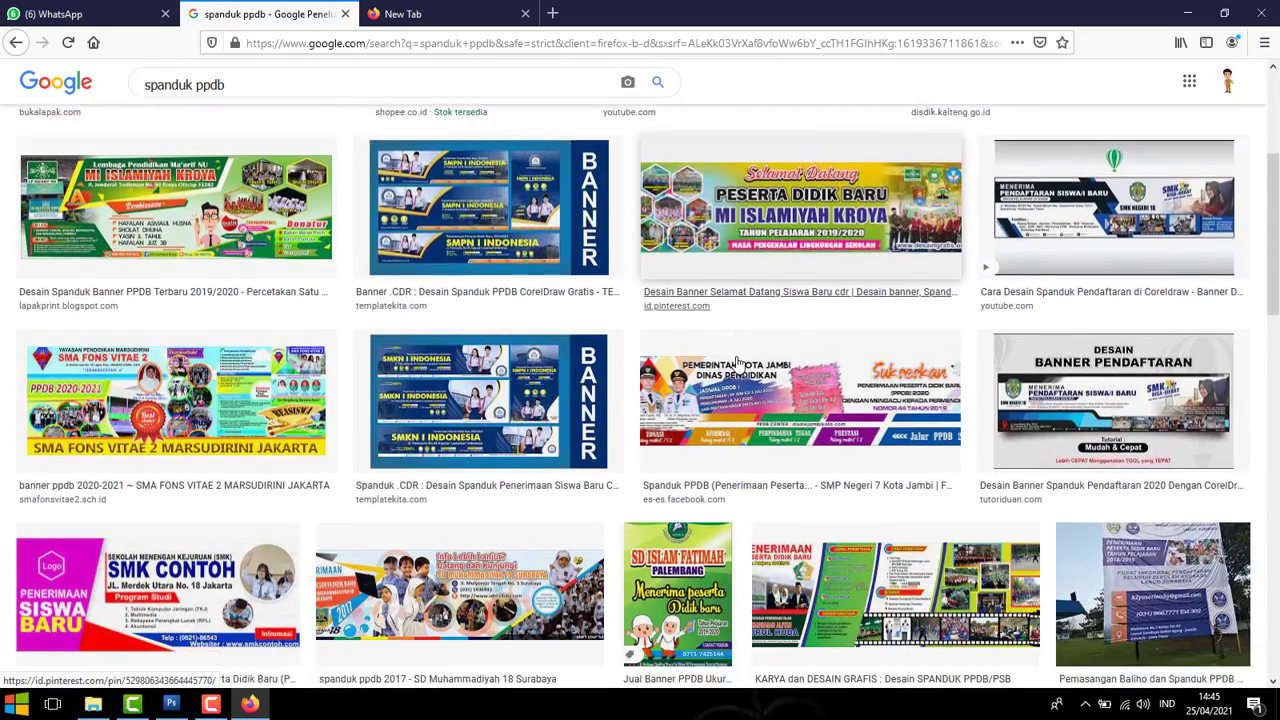
pyautogui.scroll(-5, 736, 362)
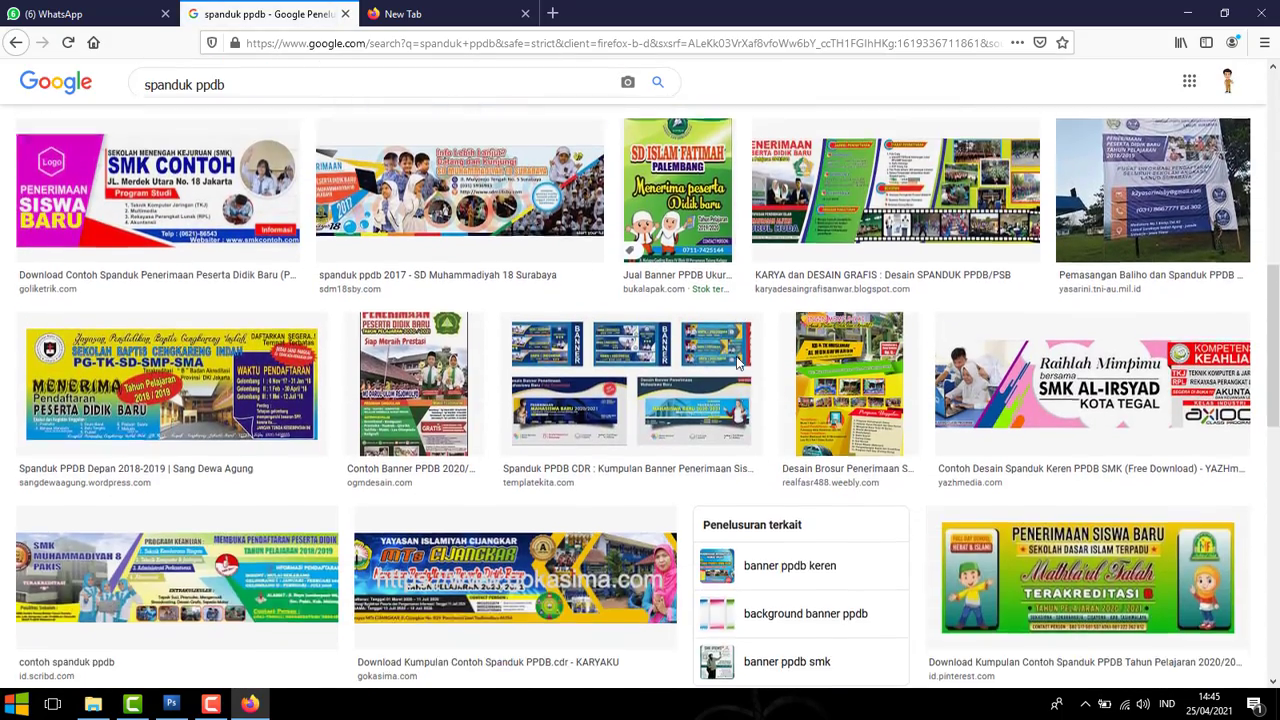
pyautogui.scroll(-9, 736, 363)
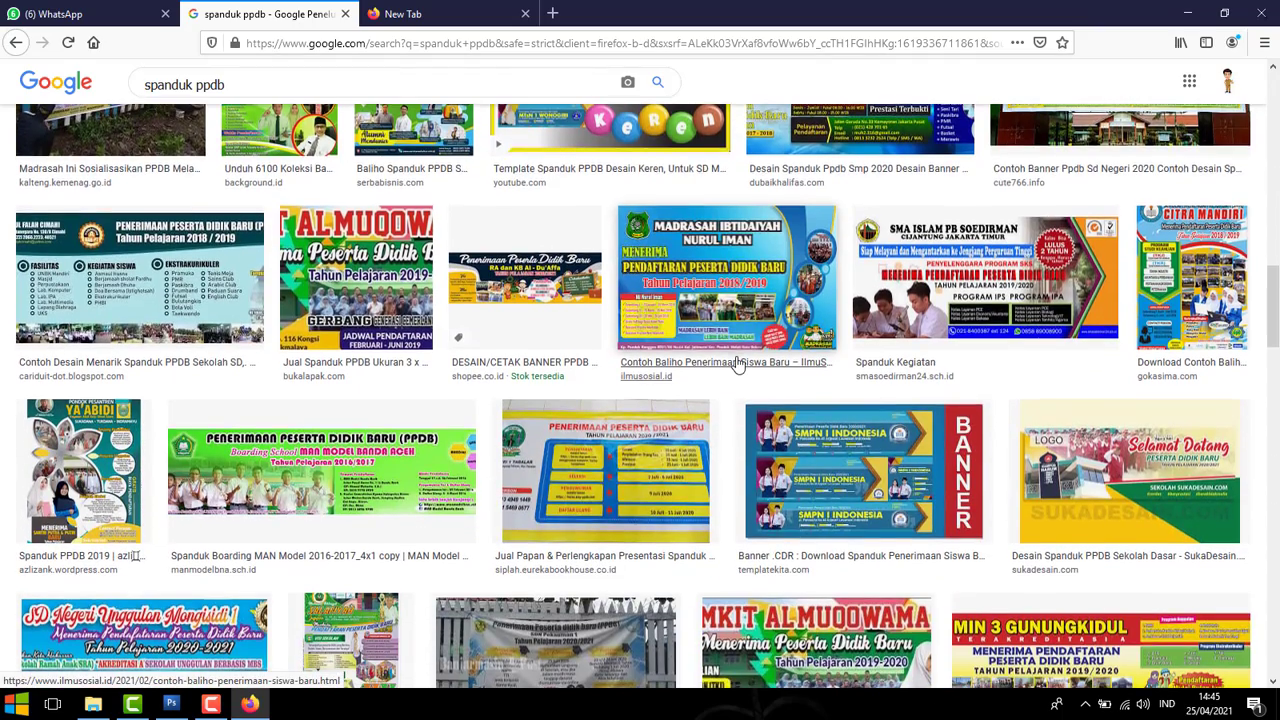
pyautogui.scroll(-7, 736, 362)
pyautogui.scroll(-4, 736, 363)
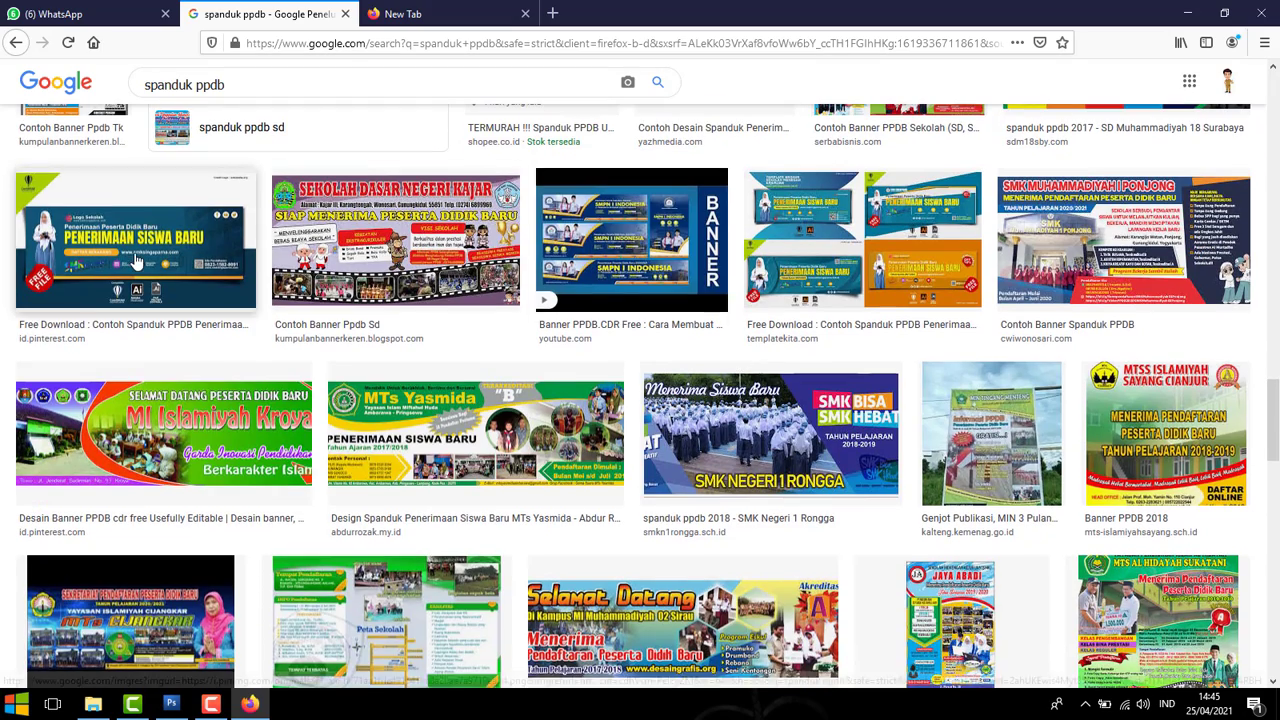
pyautogui.click(60, 270)
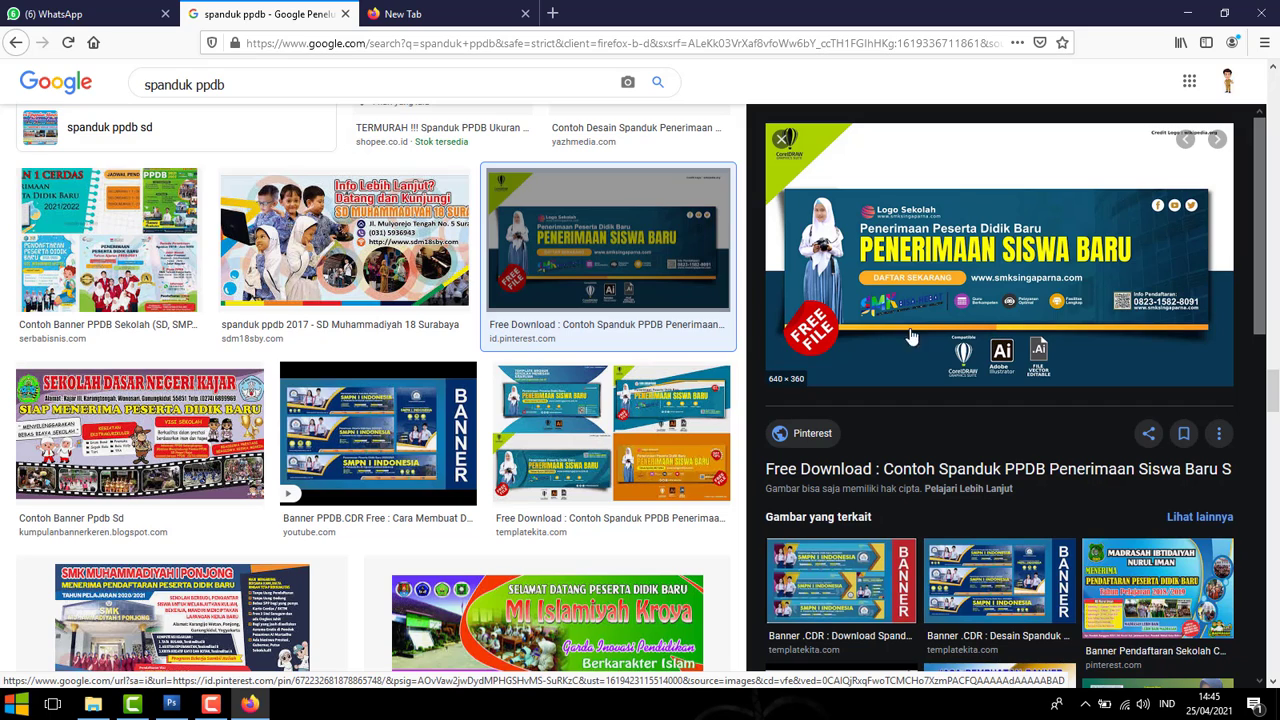
pyautogui.rightClick(1057, 254)
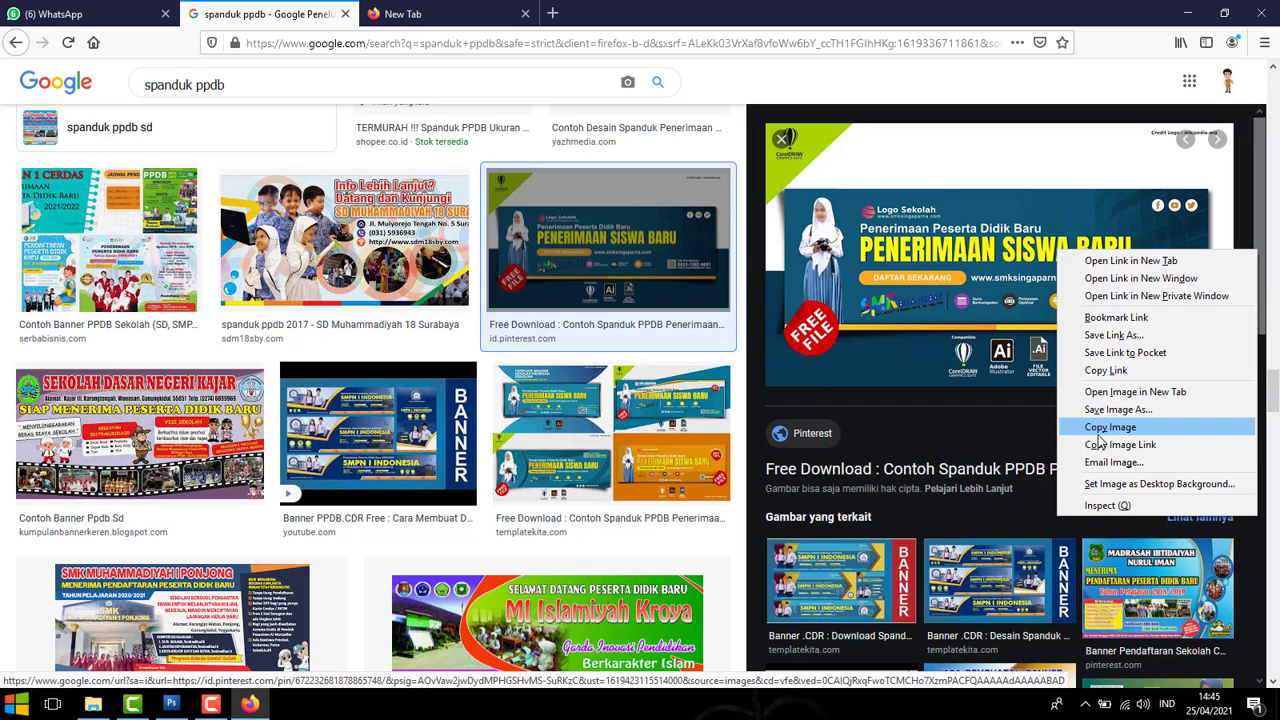
pyautogui.click(1118, 393)
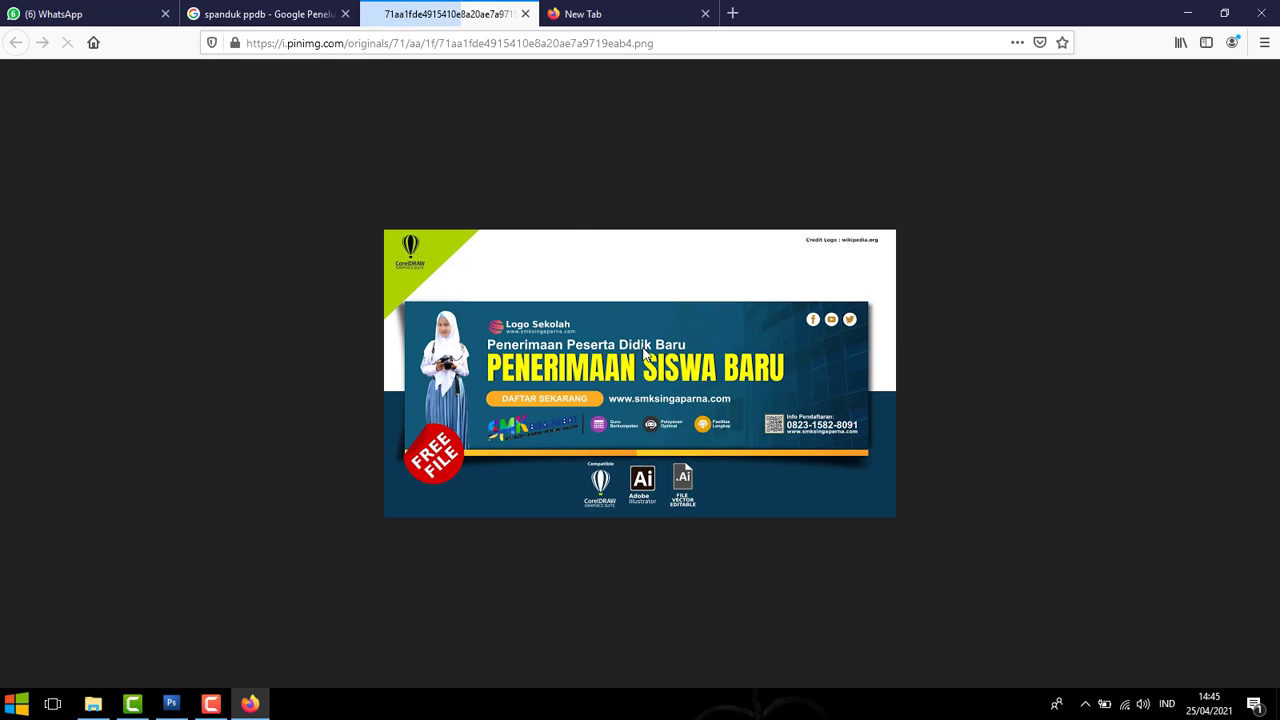
pyautogui.scroll(5, 654, 393)
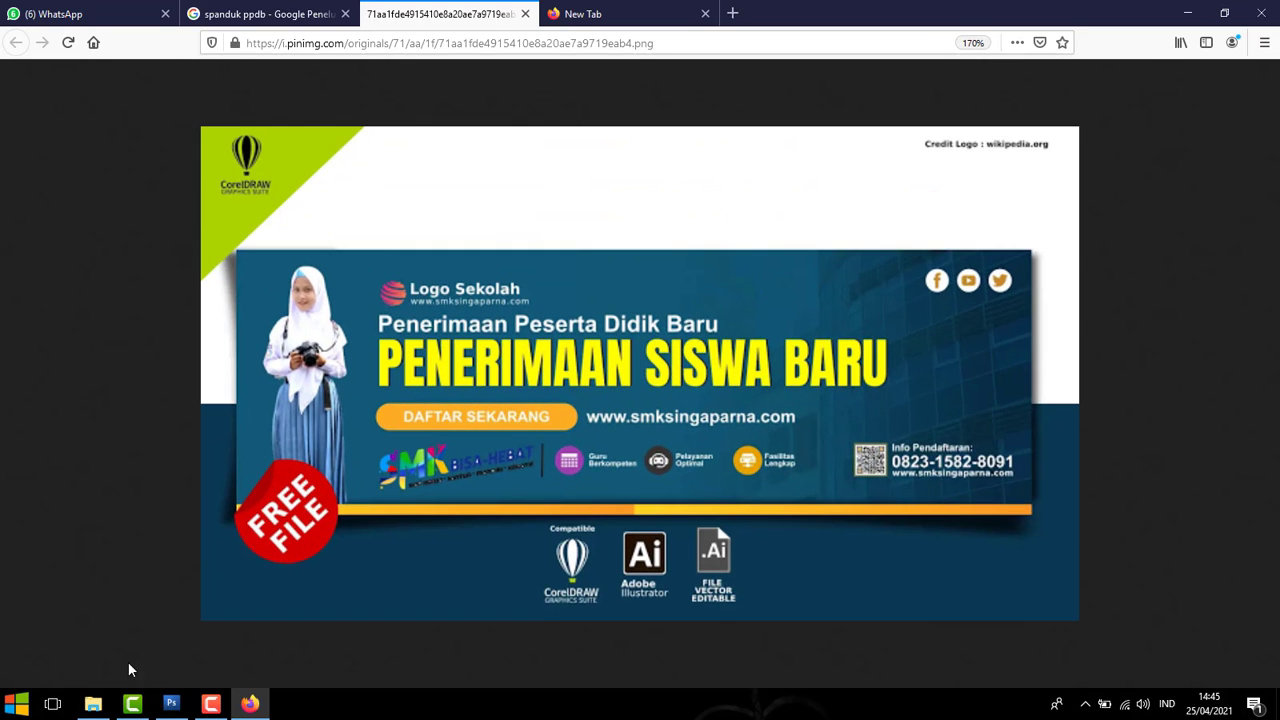
# Switch to Photoshop, activate the Type tool and bring the SYARAT PENDAFTARAN text into close view.
pyautogui.click(170, 703)
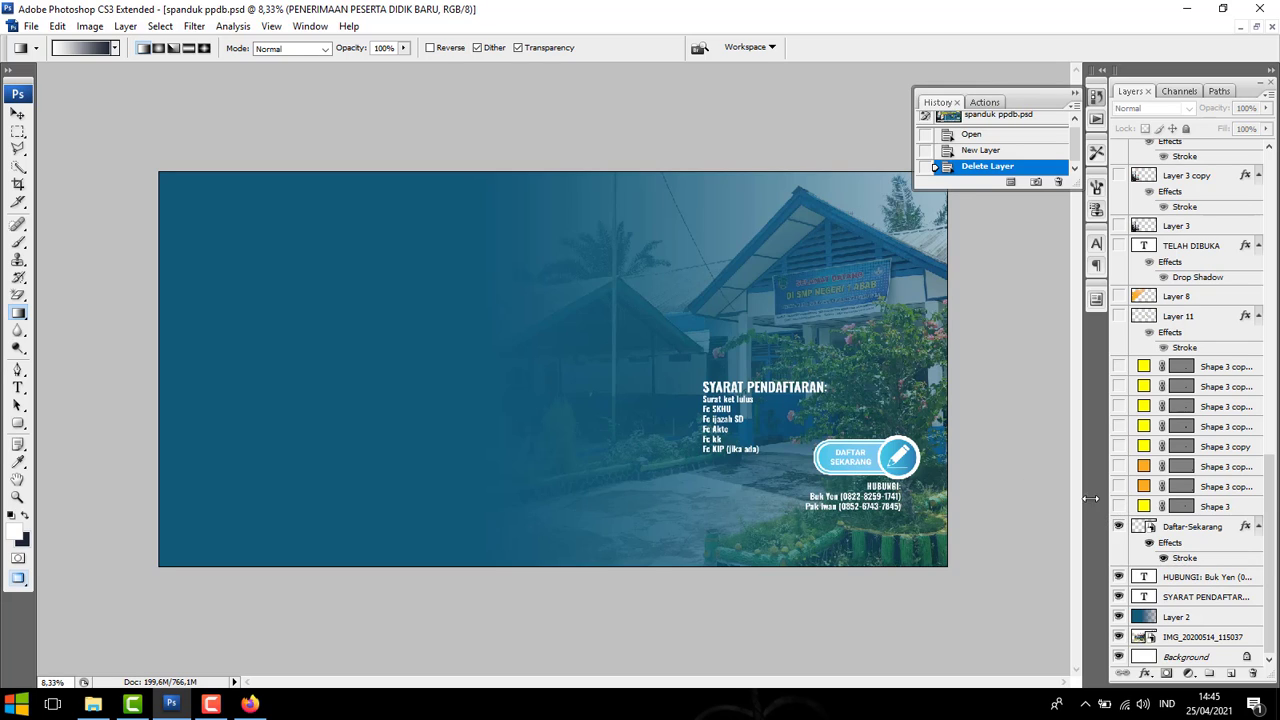
pyautogui.click(18, 387)
pyautogui.click(15, 394)
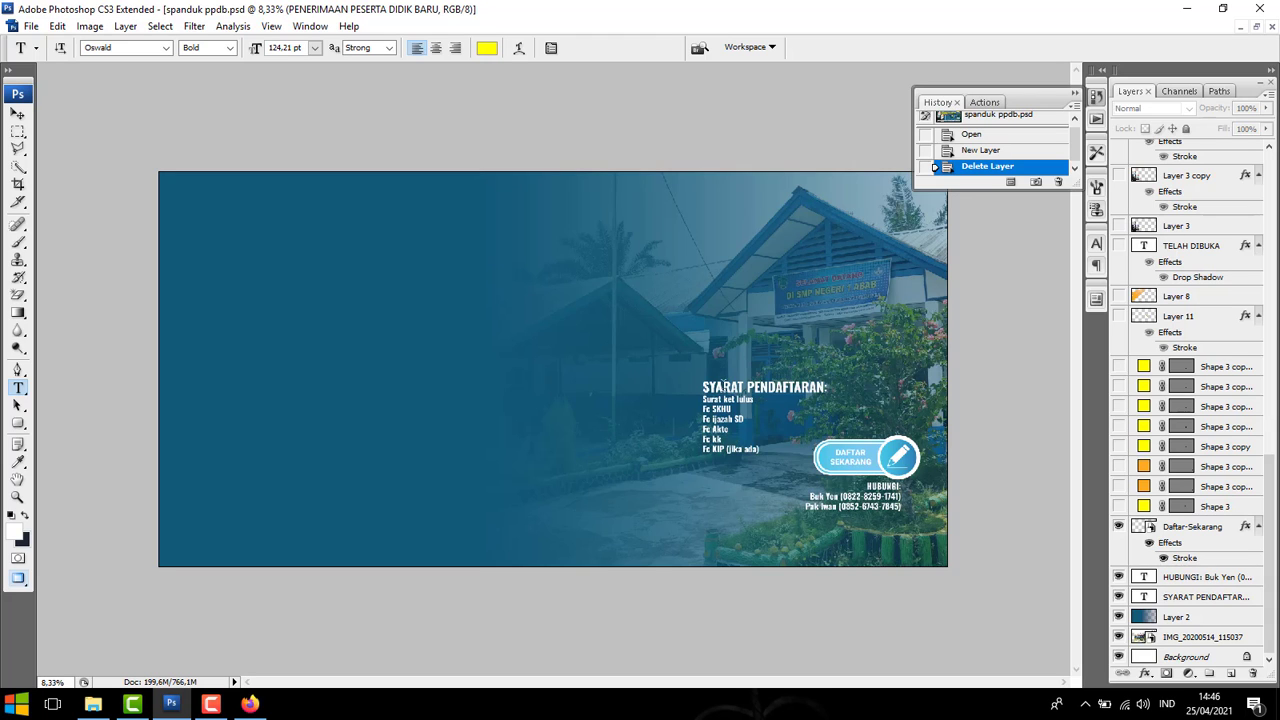
pyautogui.hotkey('ctrl', '+')
pyautogui.hotkey('ctrl', '+')
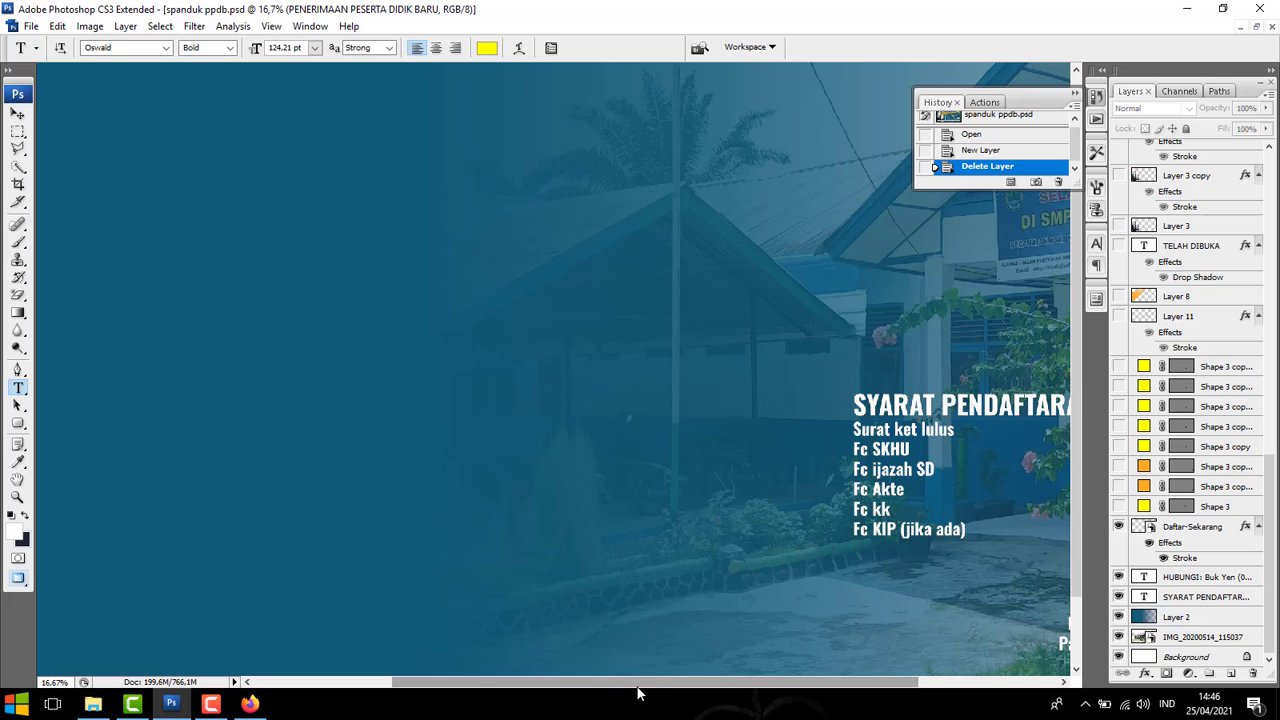
pyautogui.moveTo(641, 688); pyautogui.dragTo(781, 692)
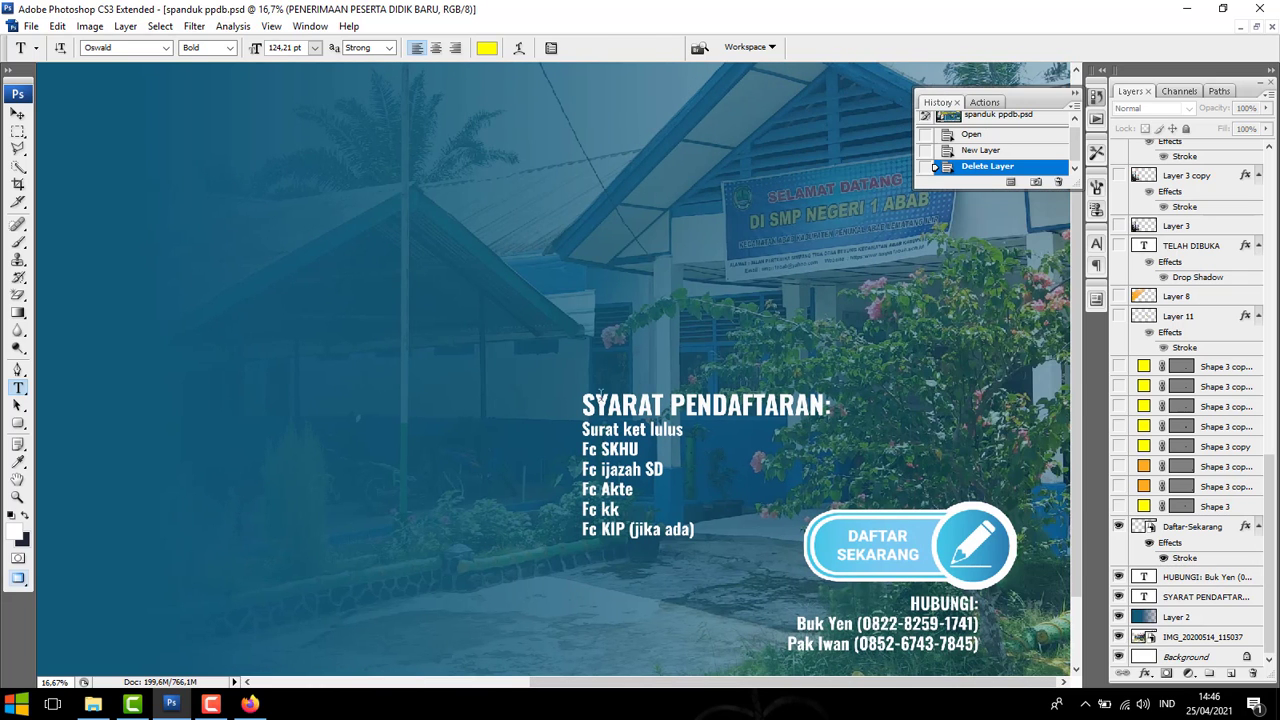
# Try the orange text colour #e18031 on the word SYARAT in the registration requirements heading.
pyautogui.click(601, 396)
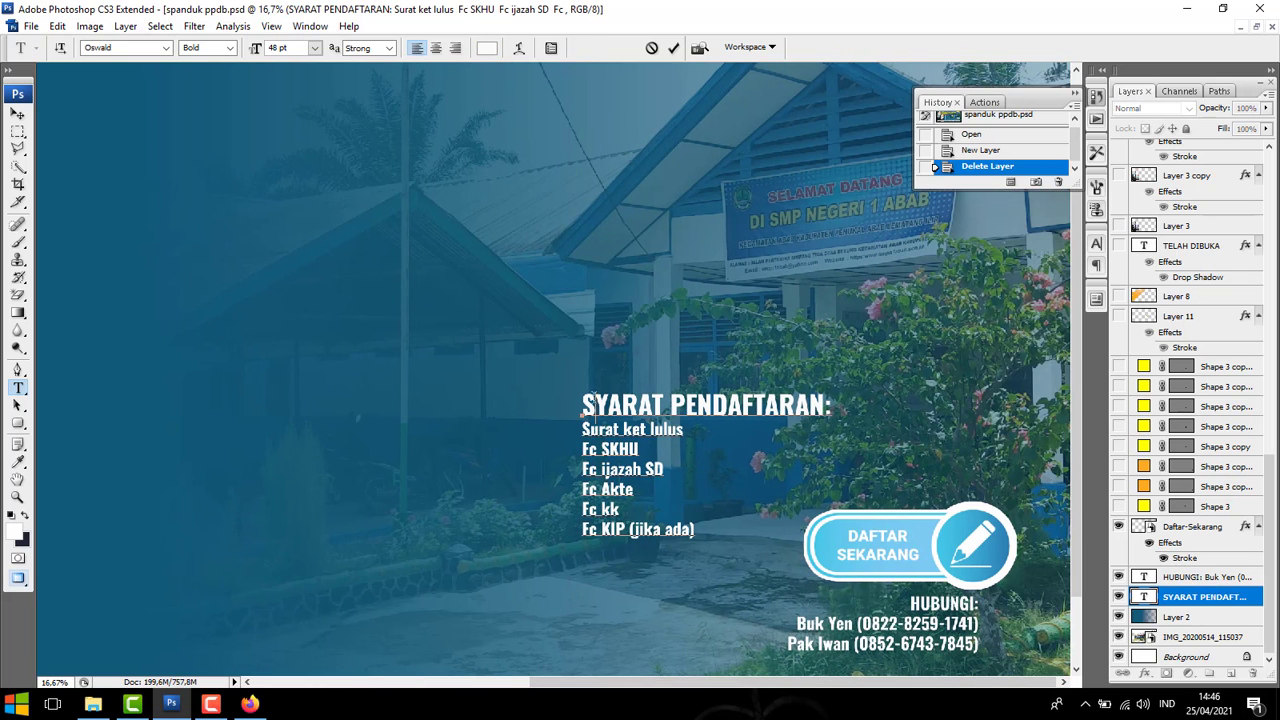
pyautogui.moveTo(582, 405); pyautogui.dragTo(665, 405)
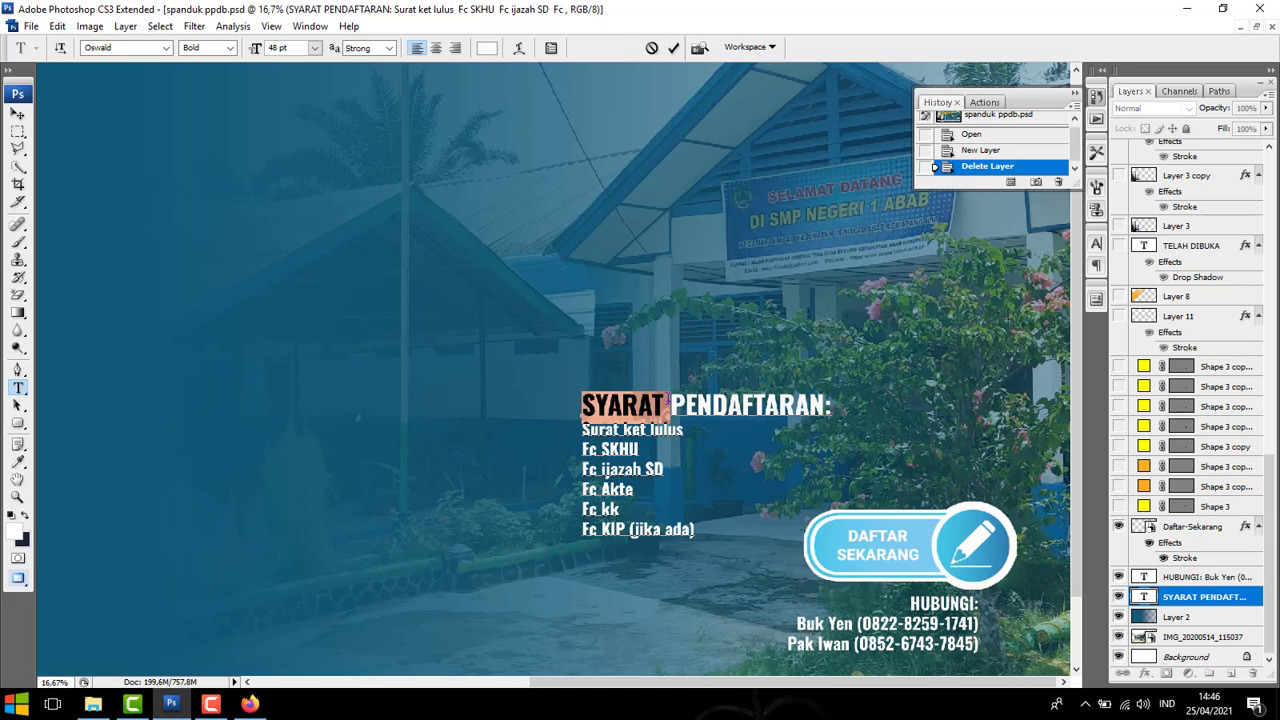
pyautogui.click(488, 48)
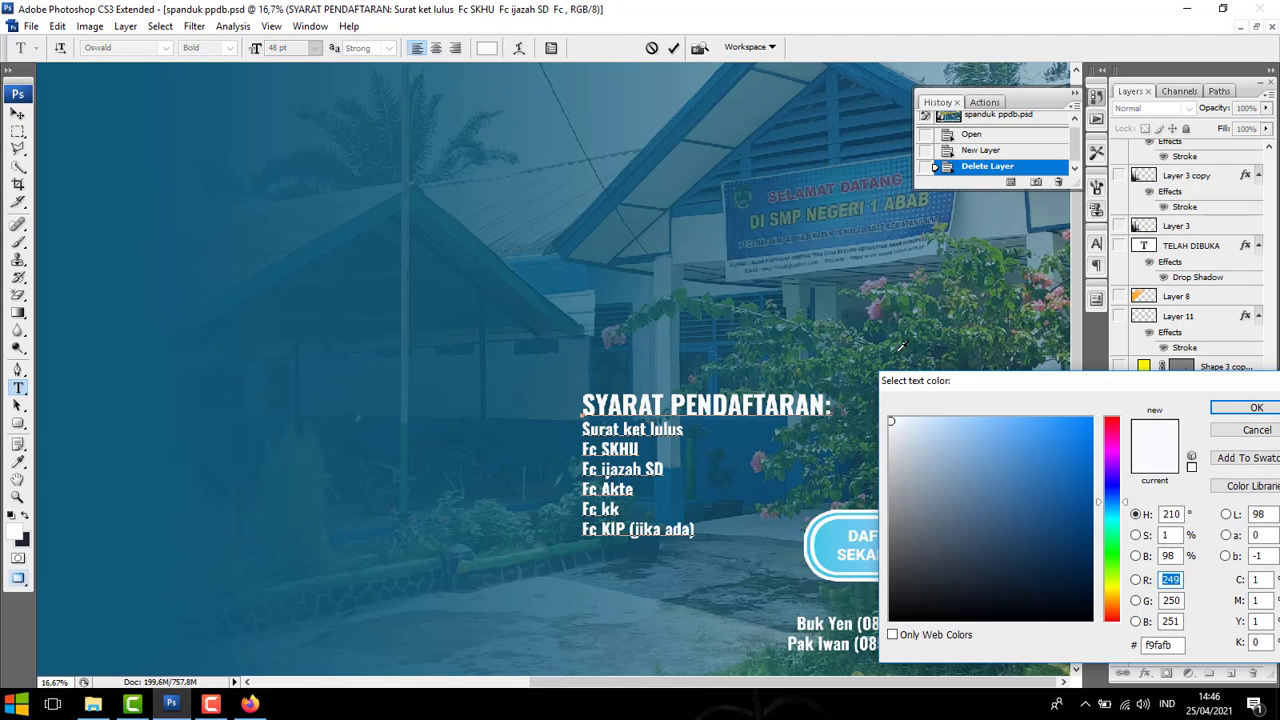
pyautogui.click(957, 319)
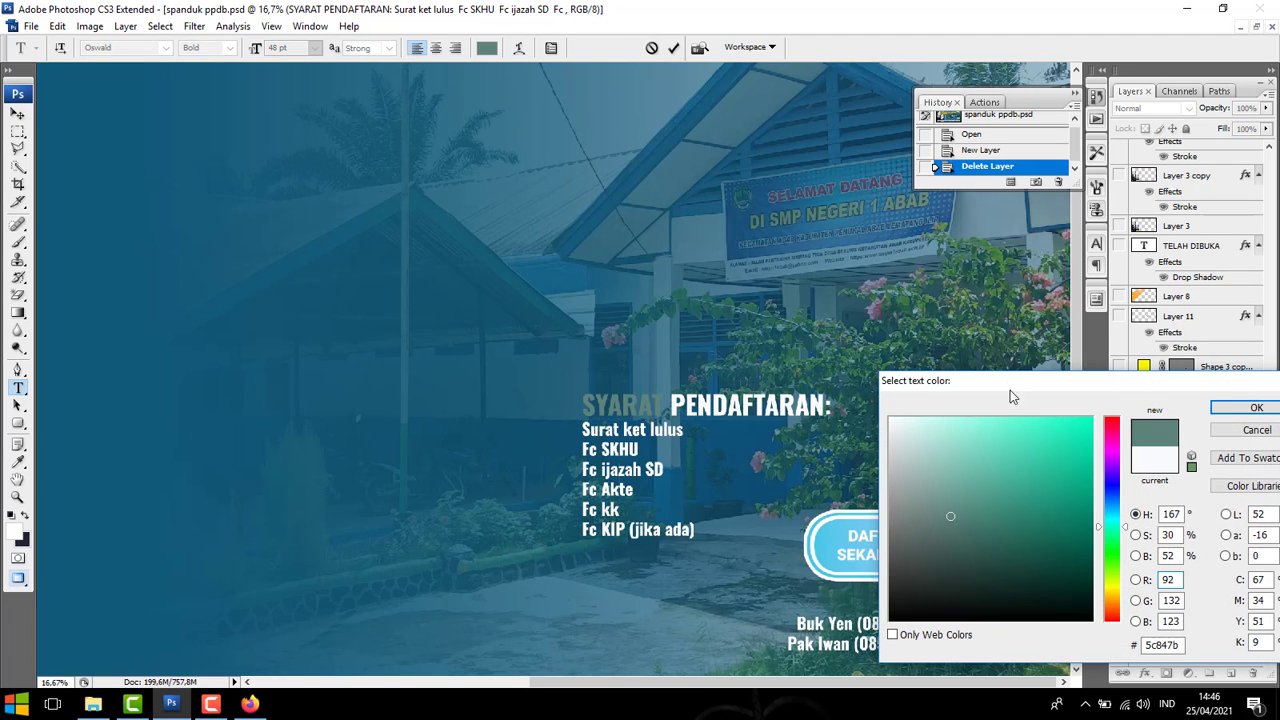
pyautogui.click(1048, 441)
pyautogui.moveTo(1113, 587); pyautogui.dragTo(1114, 606)
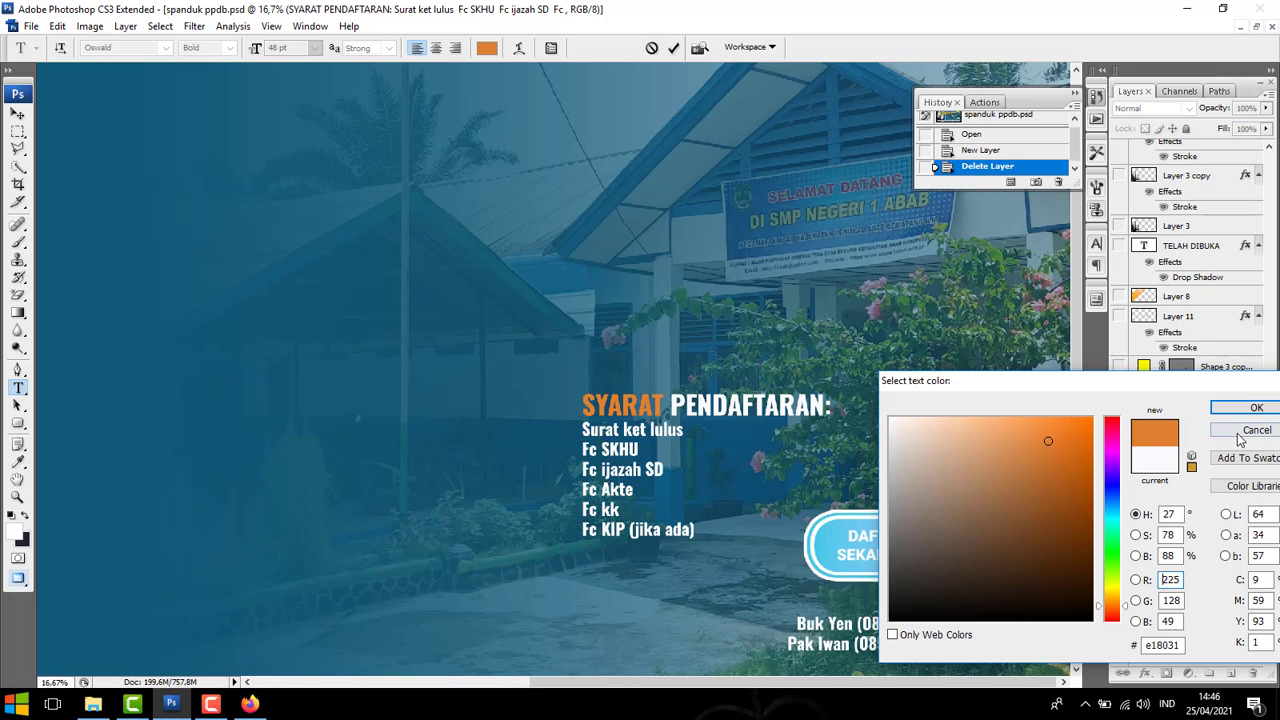
pyautogui.click(1256, 408)
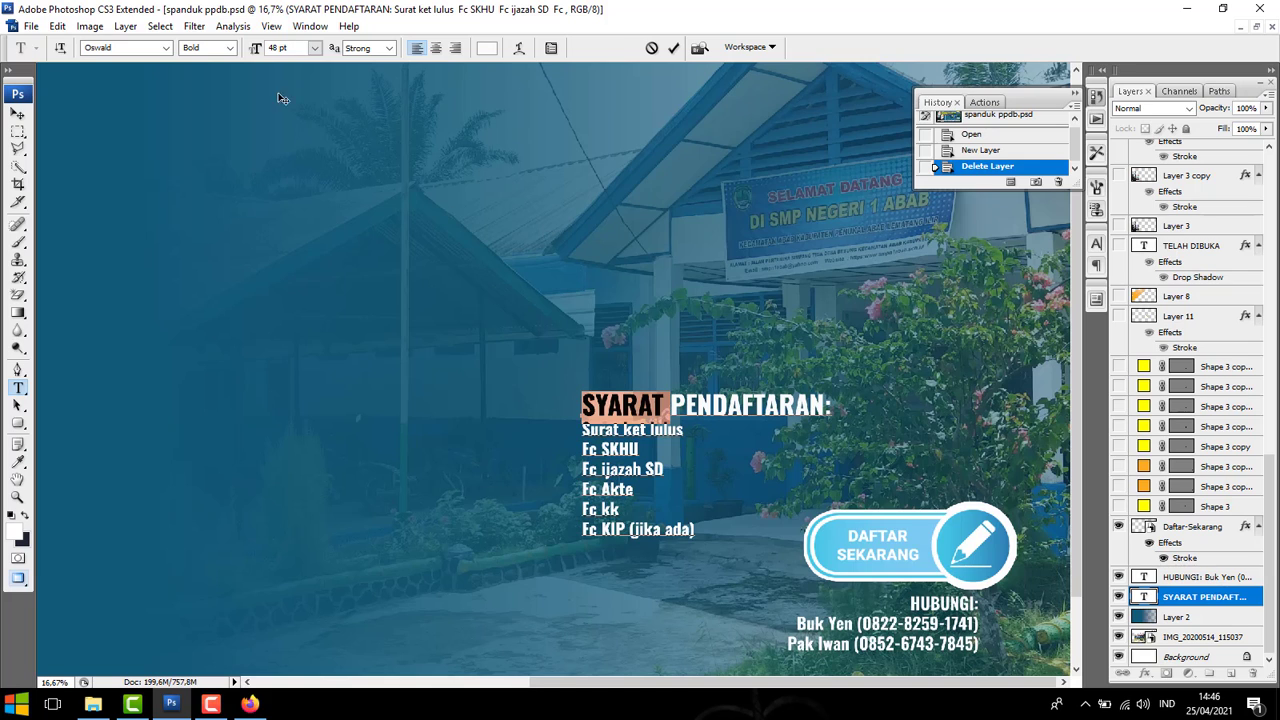
# Look through the font sizes and font families available for the word SYARAT, and finish editing the text with the Move tool.
pyautogui.click(314, 48)
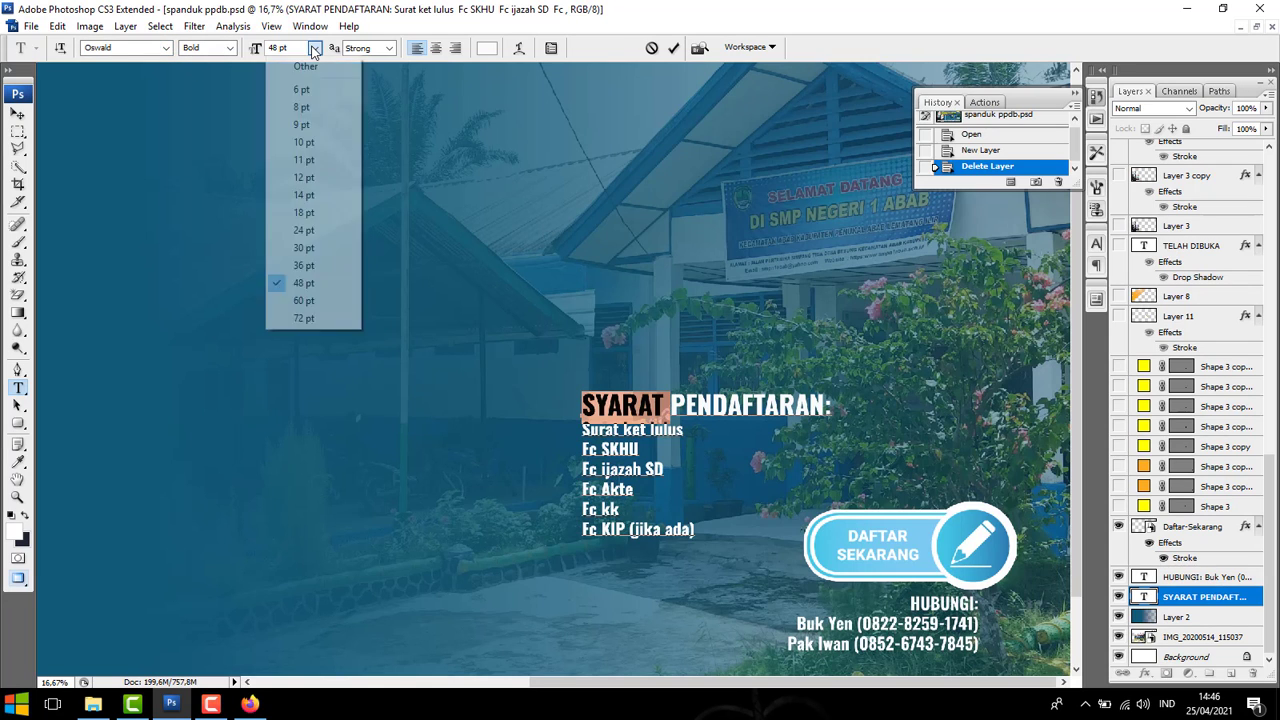
pyautogui.click(314, 48)
pyautogui.click(167, 48)
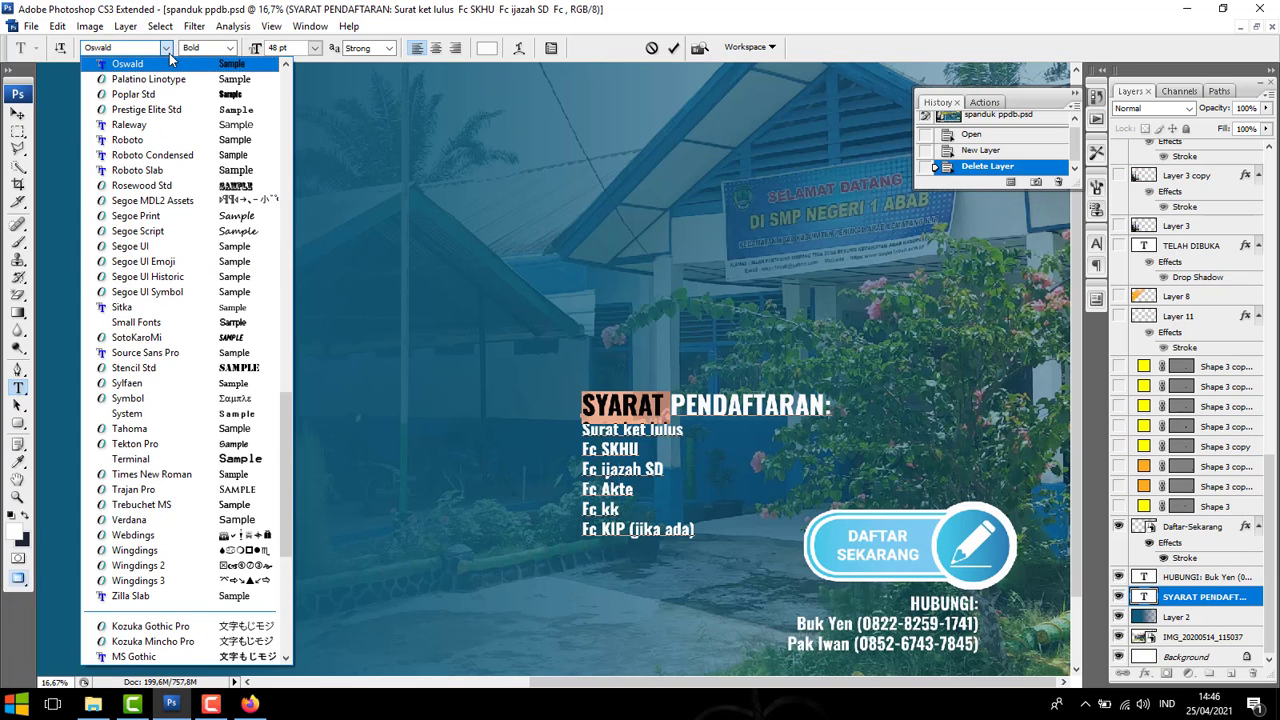
pyautogui.click(170, 55)
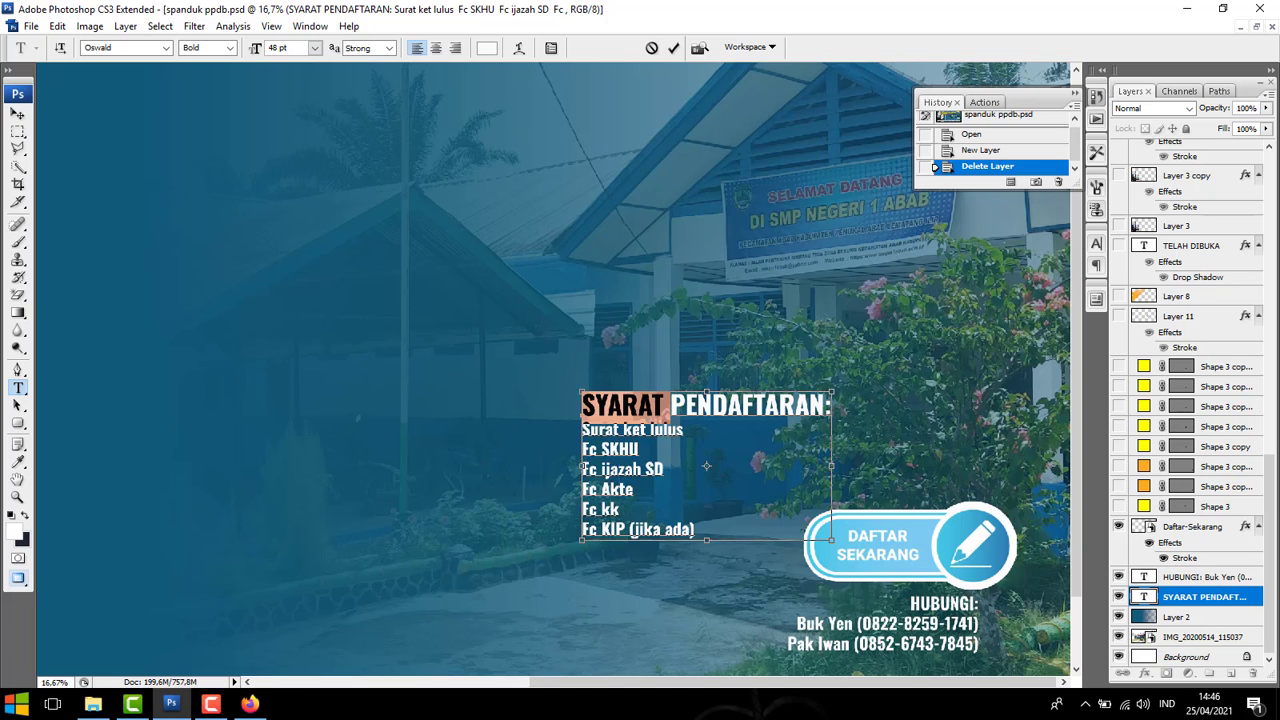
pyautogui.hotkey('ctrl', '-')
pyautogui.hotkey('ctrl', '-')
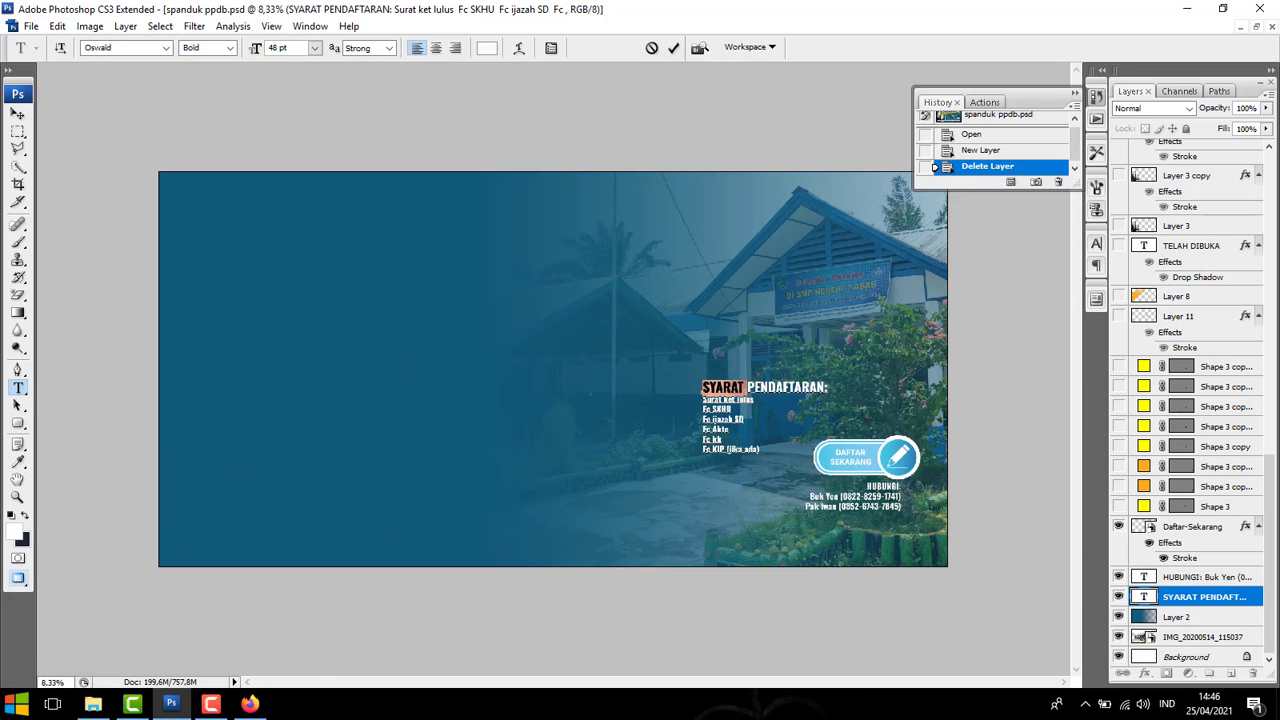
pyautogui.click(17, 113)
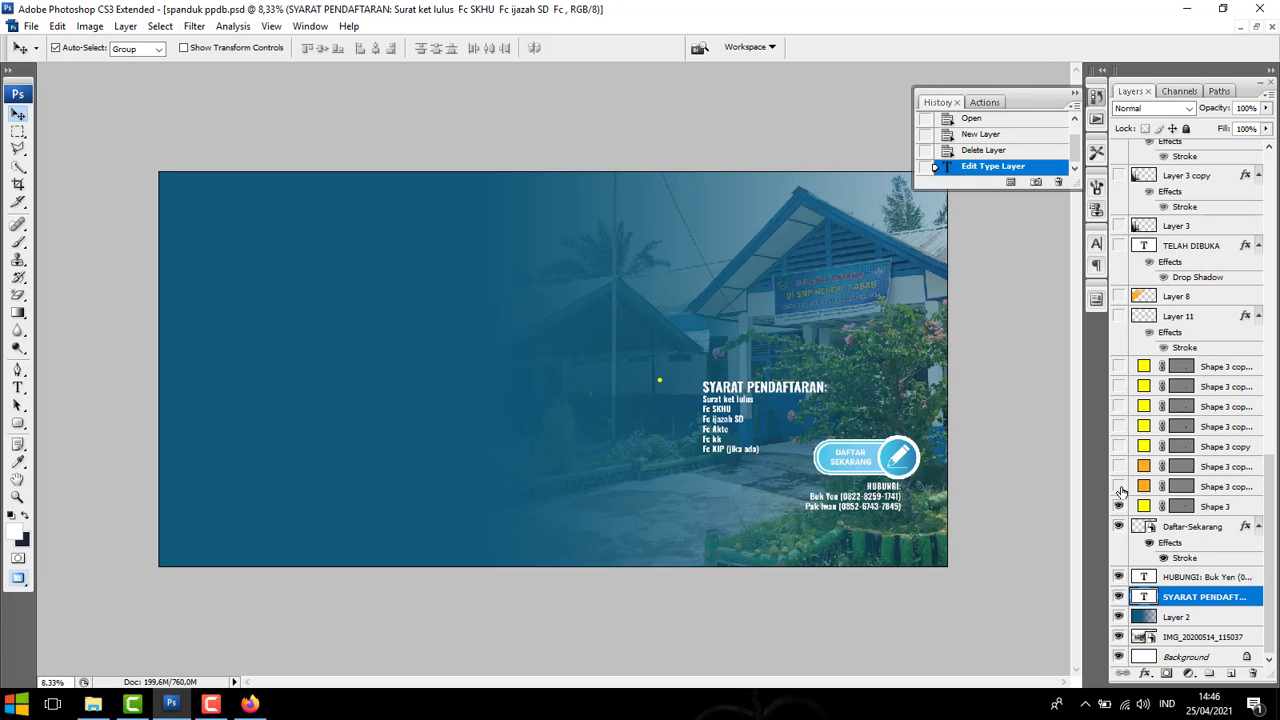
# Show the Shape 3 bullet dots and the green clipboard icon on Layer 11, and inspect them up close.
pyautogui.click(1118, 446)
pyautogui.click(1118, 386)
pyautogui.click(1118, 366)
pyautogui.scroll(2, 1120, 390)
pyautogui.click(1118, 448)
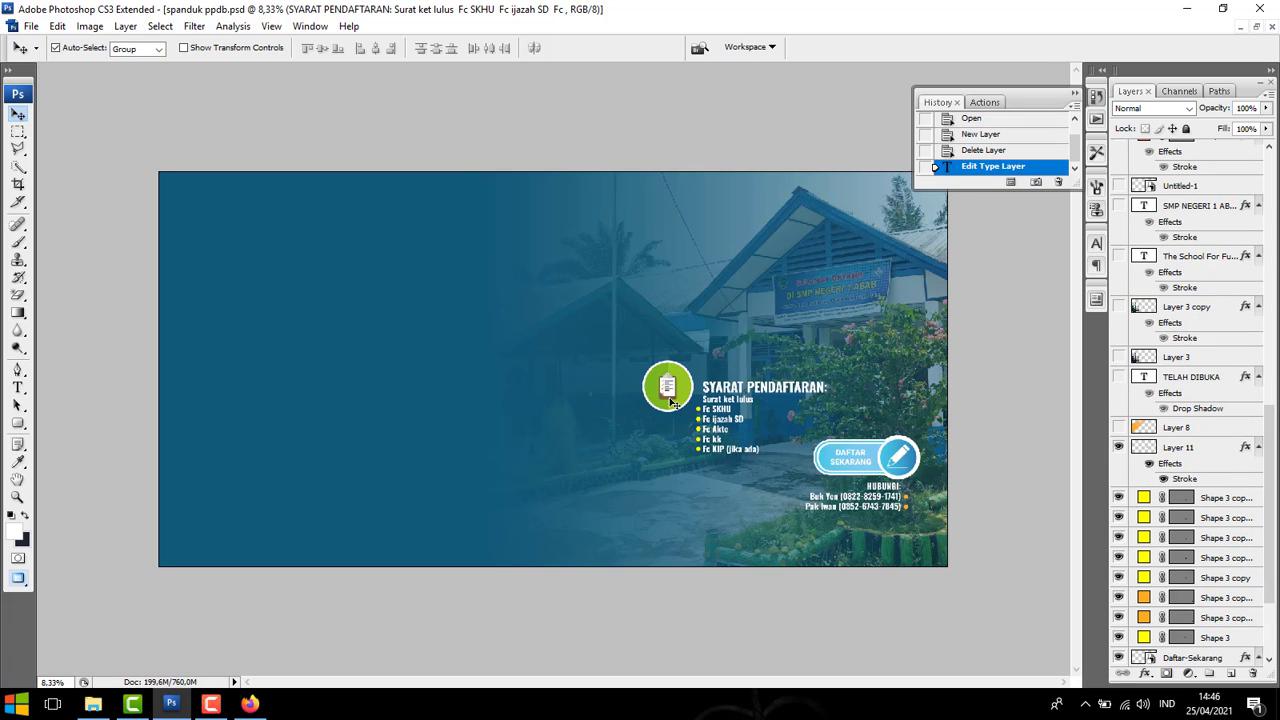
pyautogui.hotkey('ctrl', '+')
pyautogui.hotkey('ctrl', '+')
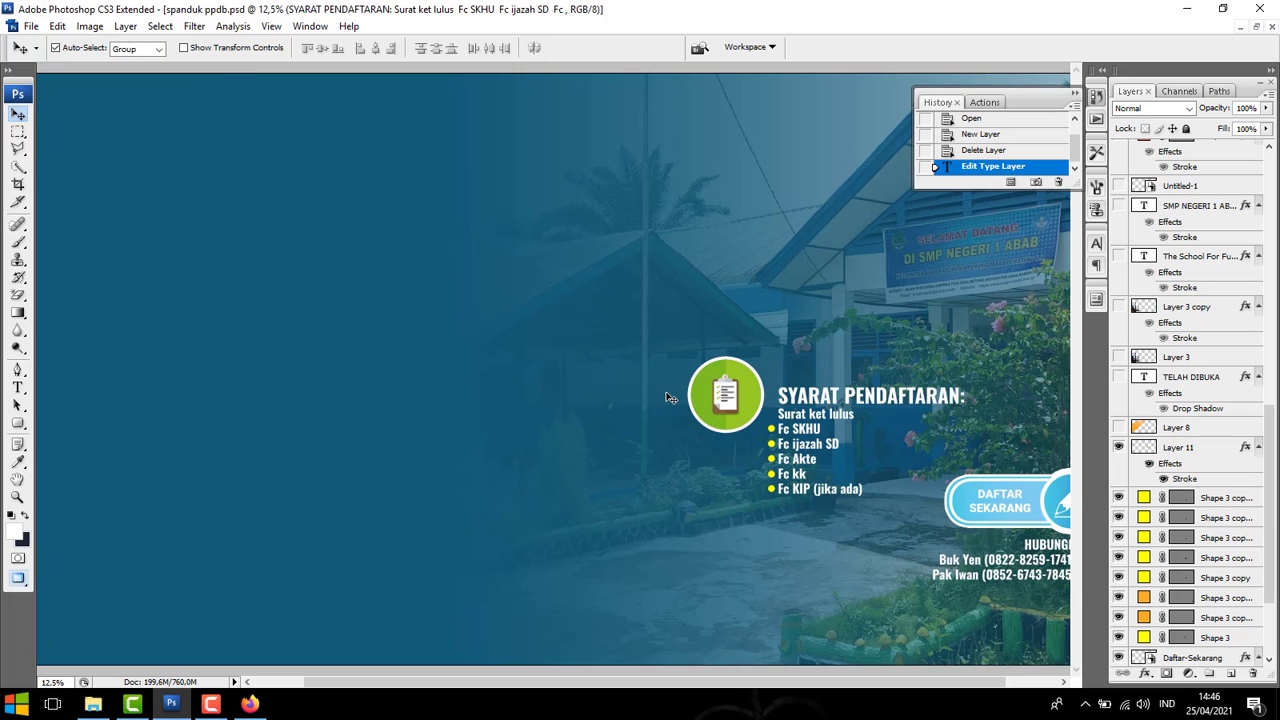
pyautogui.hotkey('ctrl', '+')
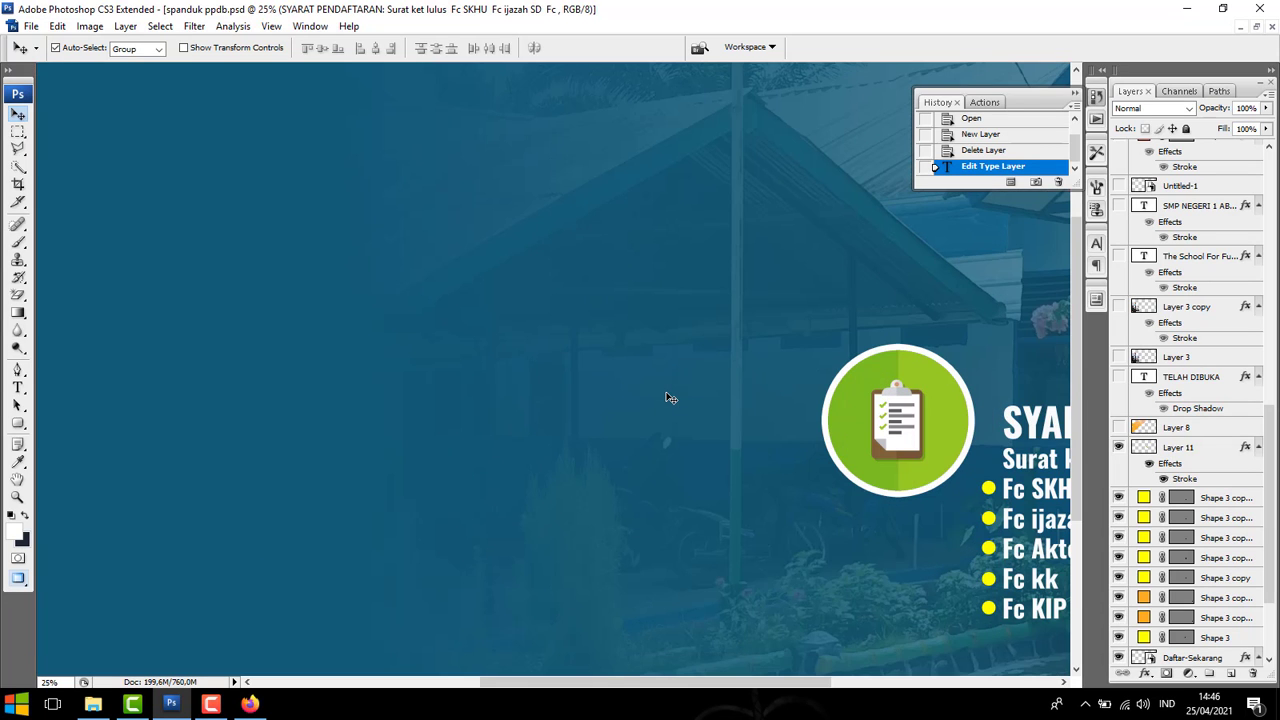
pyautogui.hotkey('ctrl', '-')
pyautogui.hotkey('ctrl', '-')
pyautogui.hotkey('ctrl', '-')
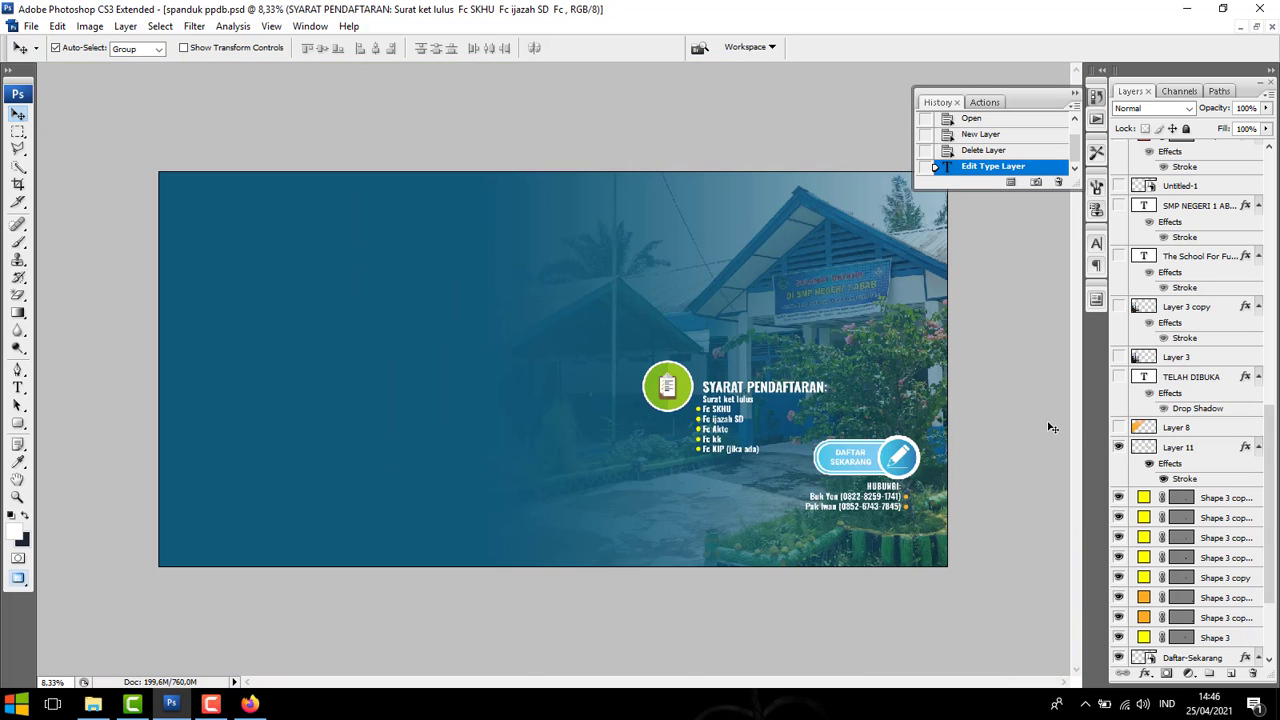
# Show the diagonal band on Layer 8, the TELAH DIBUKA text and the student photo cut-out on Layer 3.
pyautogui.click(1119, 428)
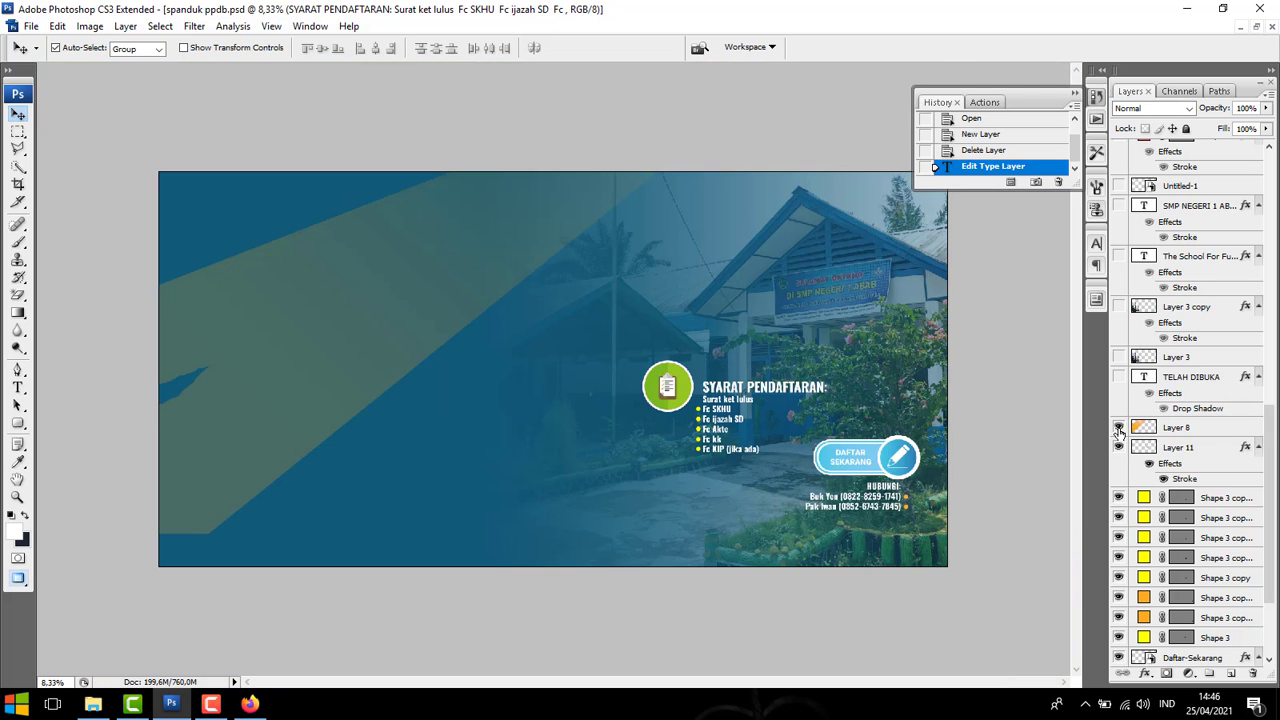
pyautogui.click(1119, 377)
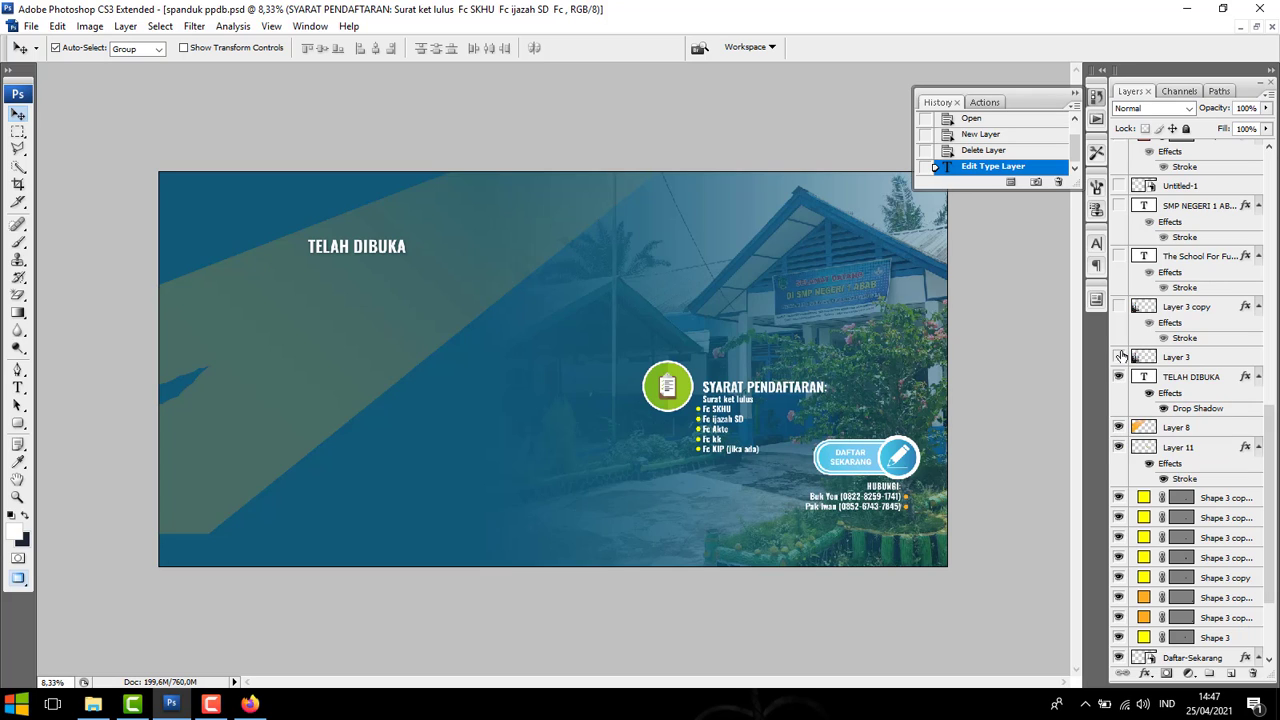
pyautogui.click(1119, 357)
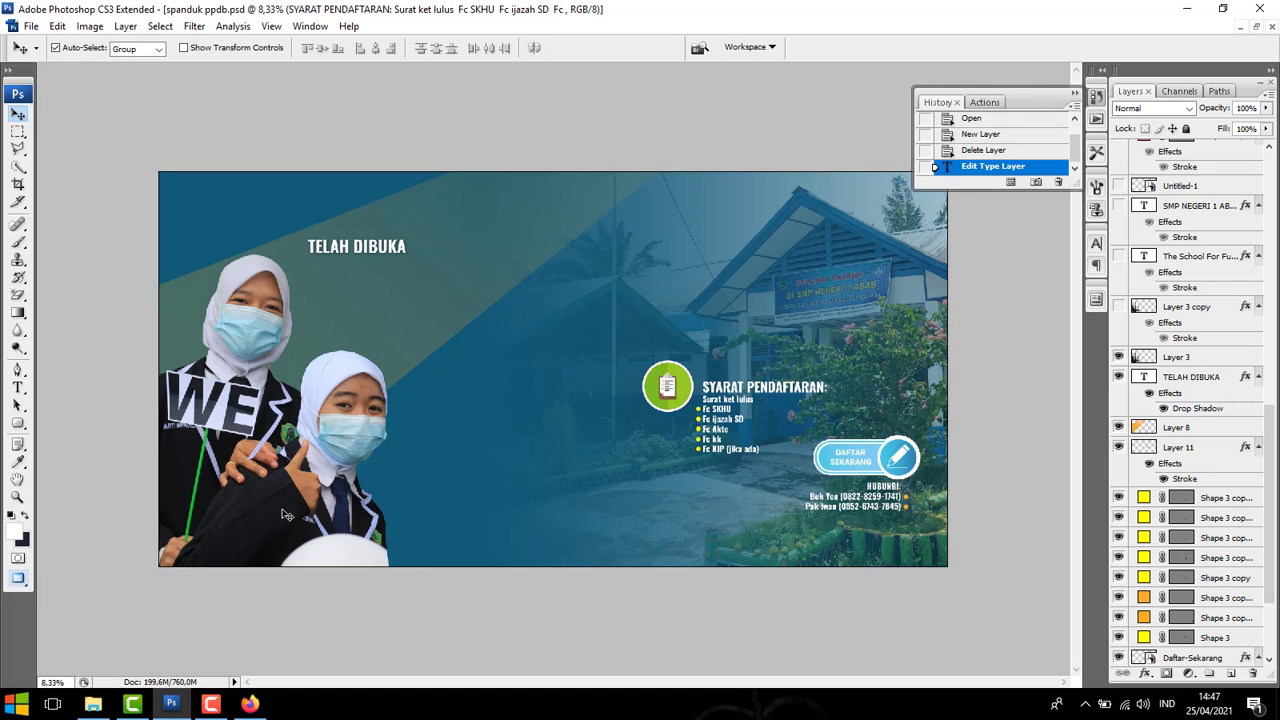
# Activate the Polygonal Lasso tool.
pyautogui.click(18, 148)
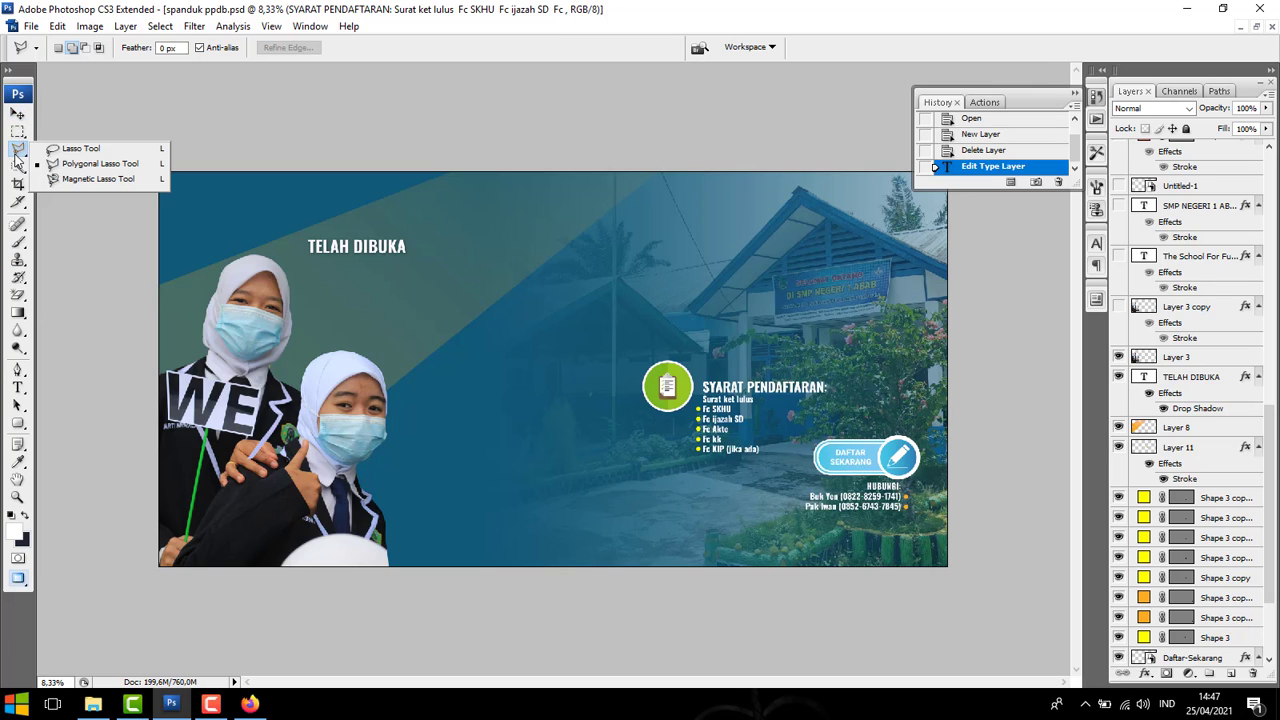
pyautogui.click(77, 166)
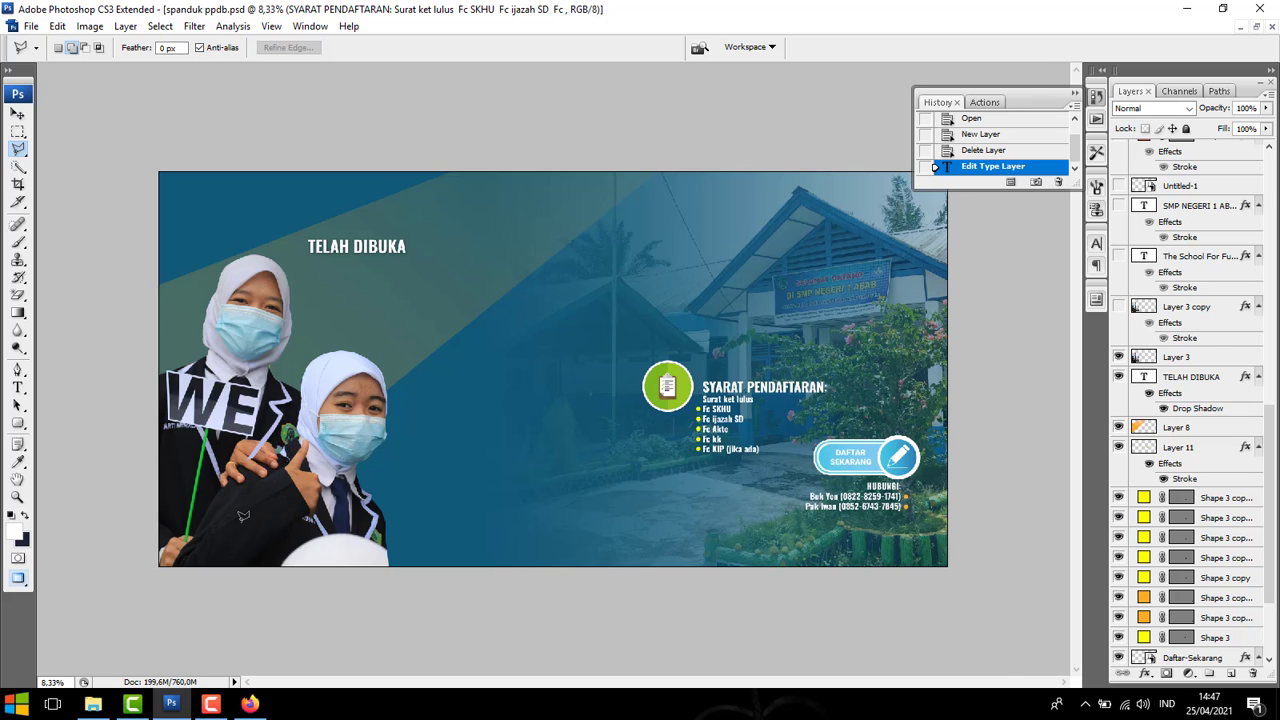
# Outline the dark jacket area around the green stick below the WE sign with a closed Polygonal Lasso selection.
pyautogui.hotkey('ctrl', '+')
pyautogui.hotkey('ctrl', '+')
pyautogui.hotkey('ctrl', '+')
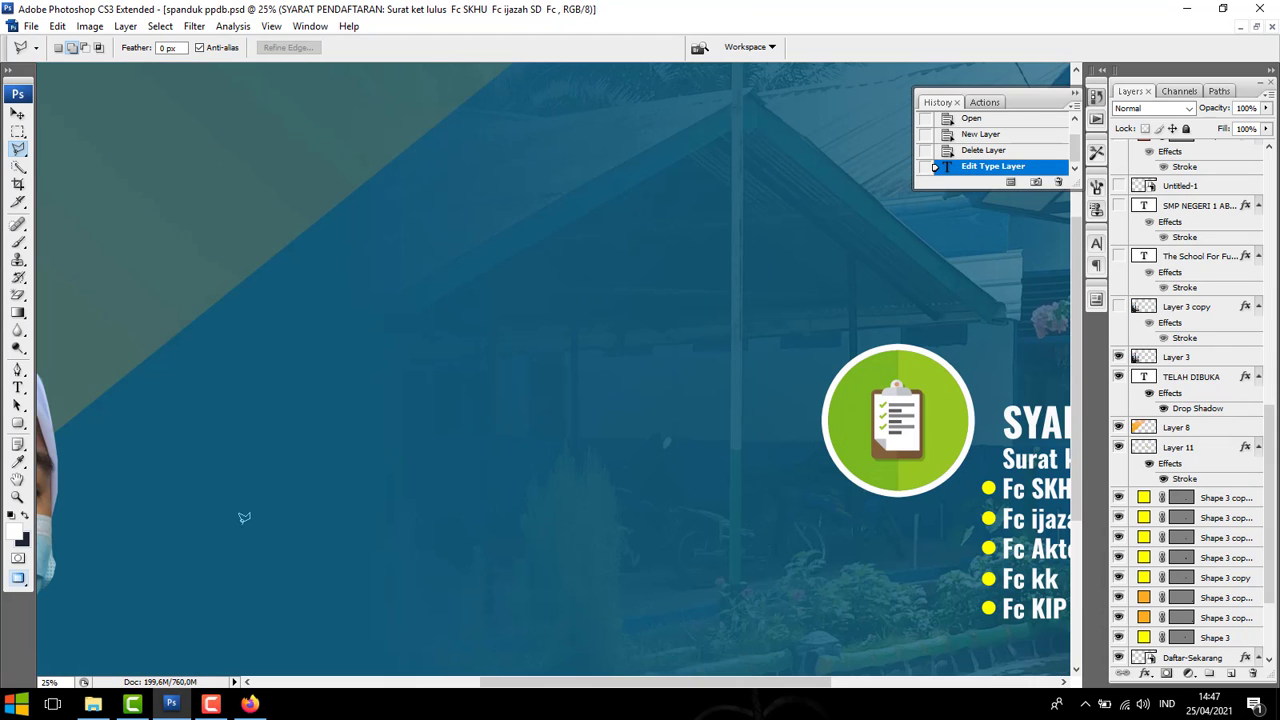
pyautogui.moveTo(540, 690); pyautogui.dragTo(305, 690)
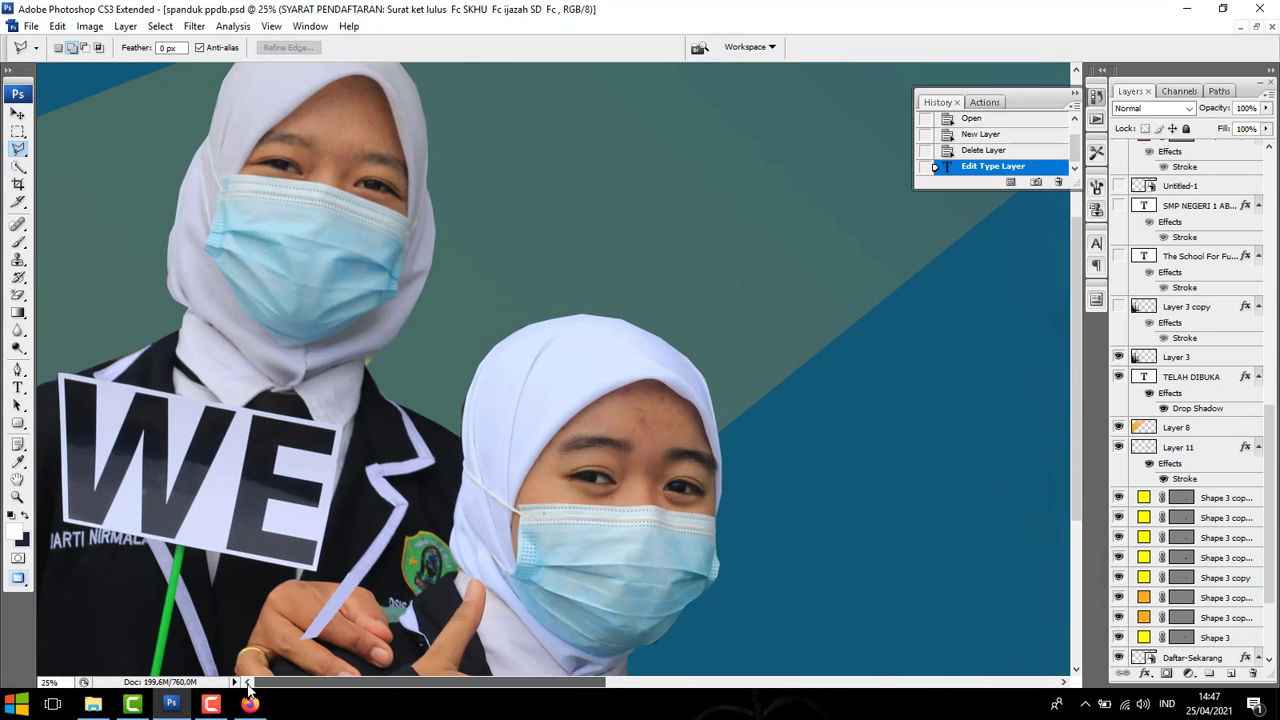
pyautogui.scroll(-5, 248, 592)
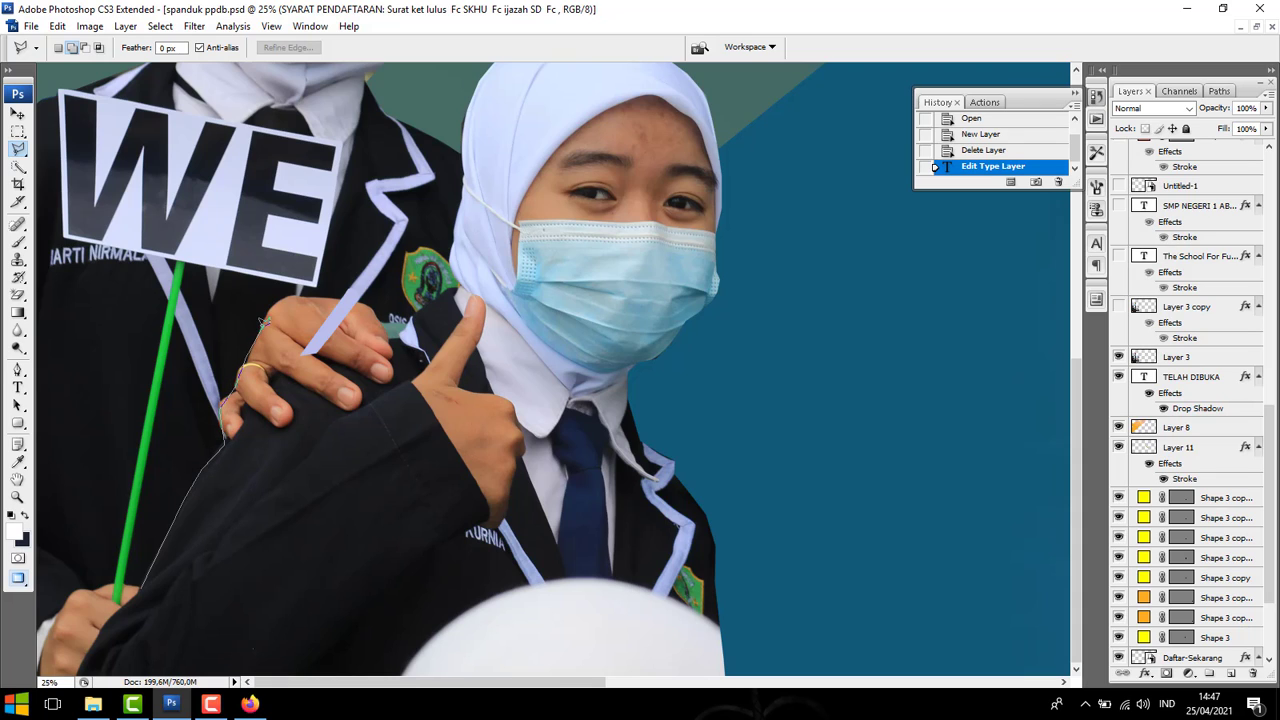
pyautogui.click(358, 268)
pyautogui.click(172, 305)
pyautogui.click(85, 380)
pyautogui.click(65, 409)
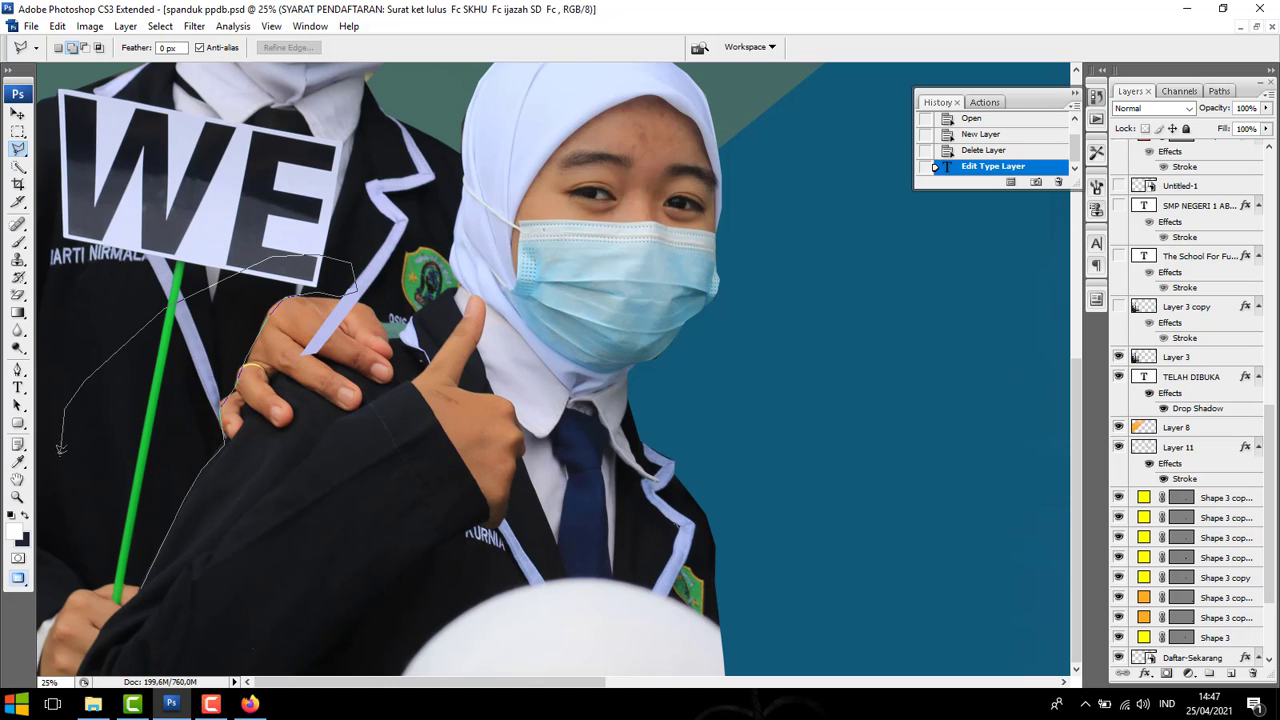
pyautogui.click(71, 492)
pyautogui.click(142, 586)
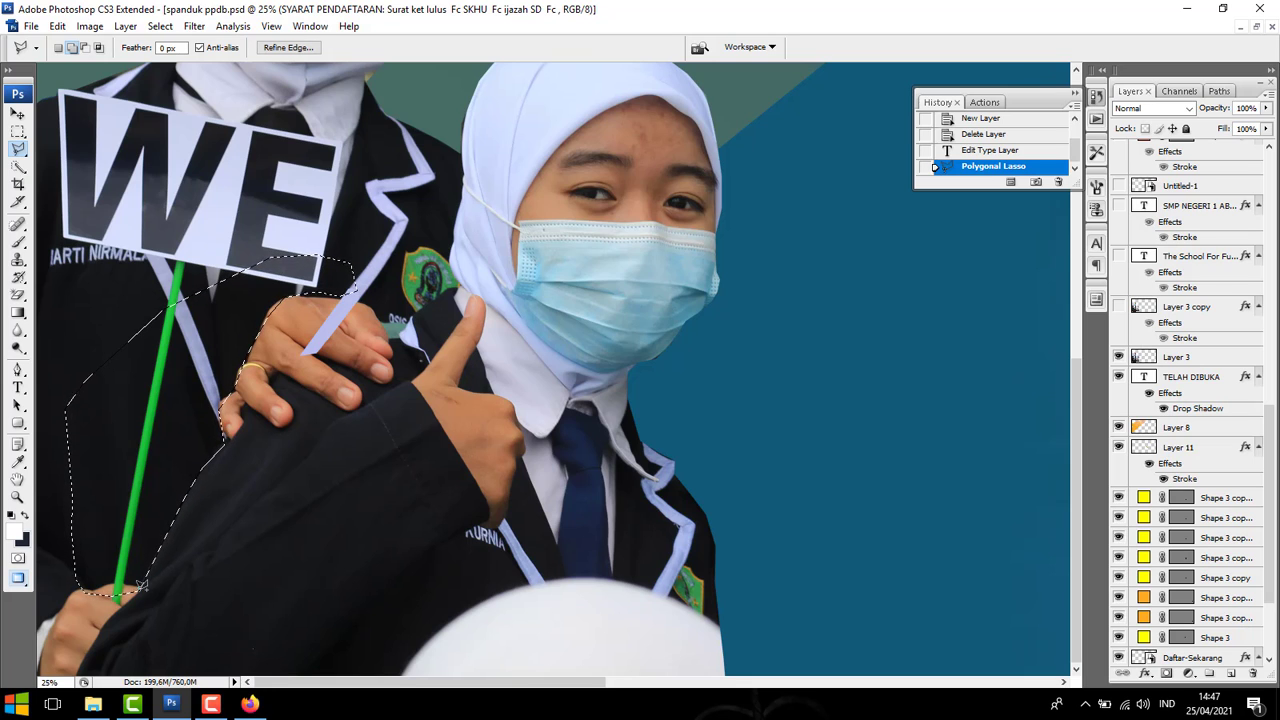
# Try to delete the selected jacket area, clear the selection and switch to the Move tool.
pyautogui.press('Delete')
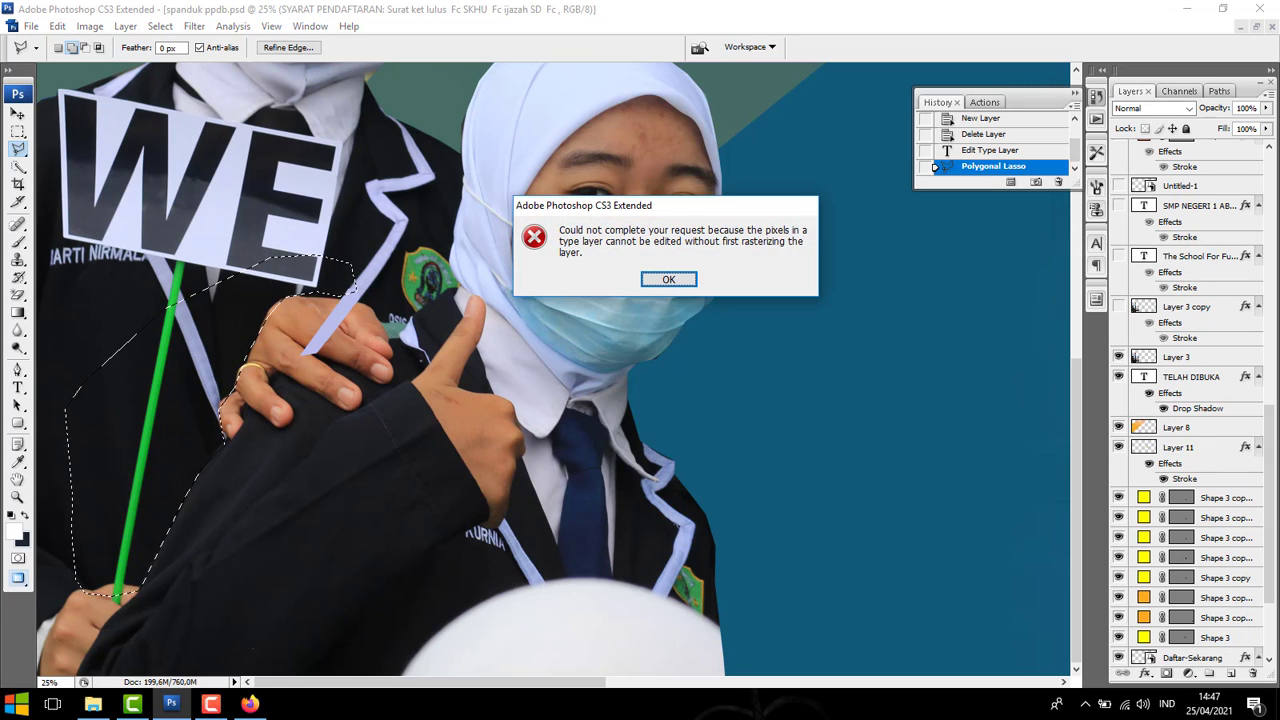
pyautogui.press('Return')
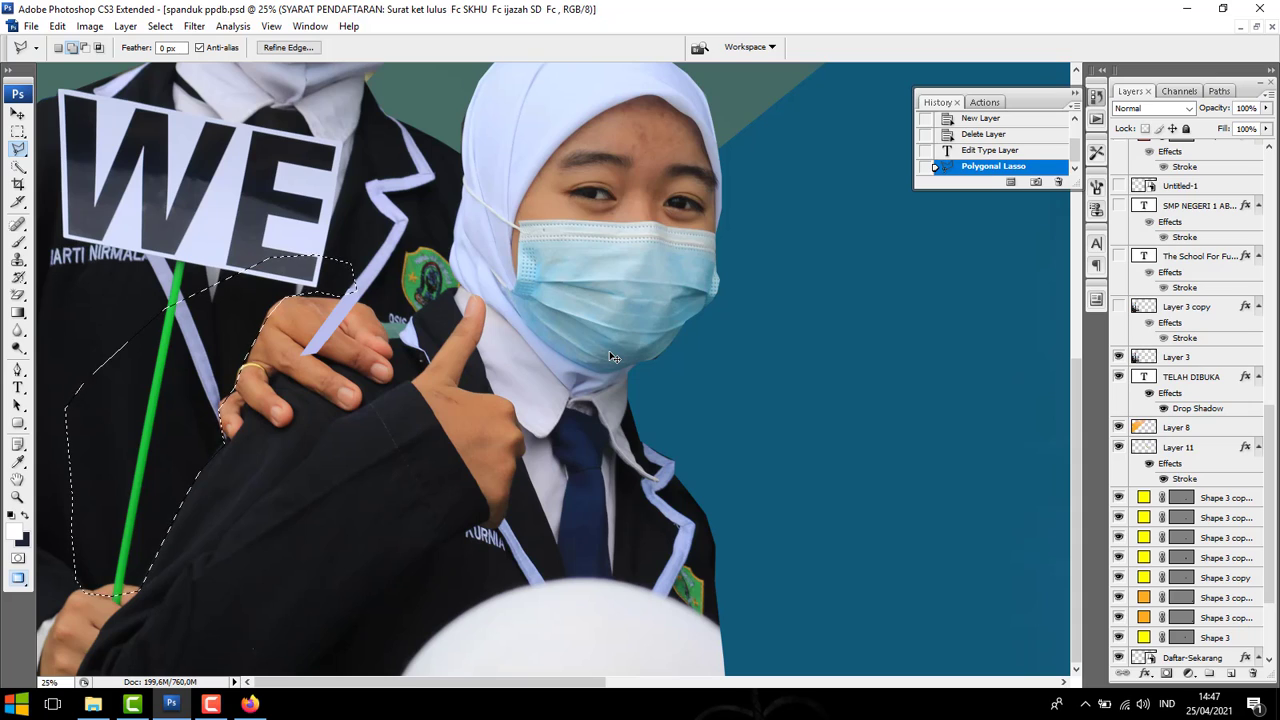
pyautogui.hotkey('ctrl', 'd')
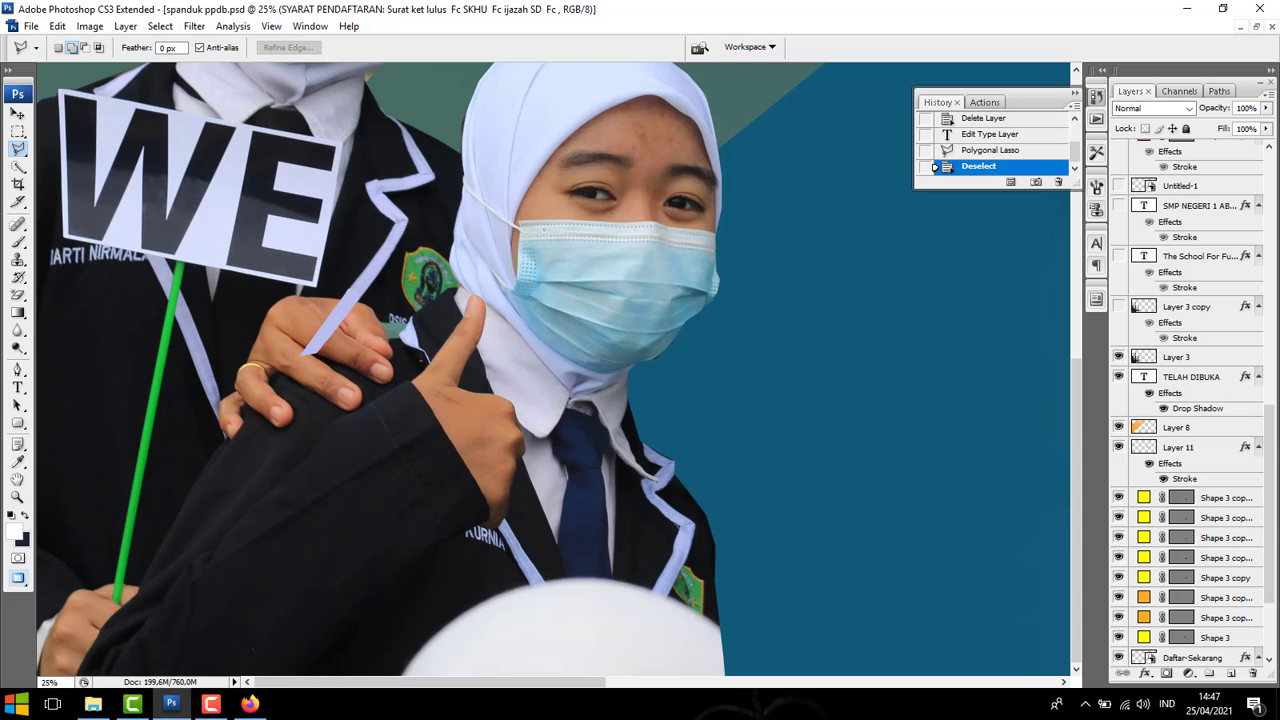
pyautogui.click(17, 148)
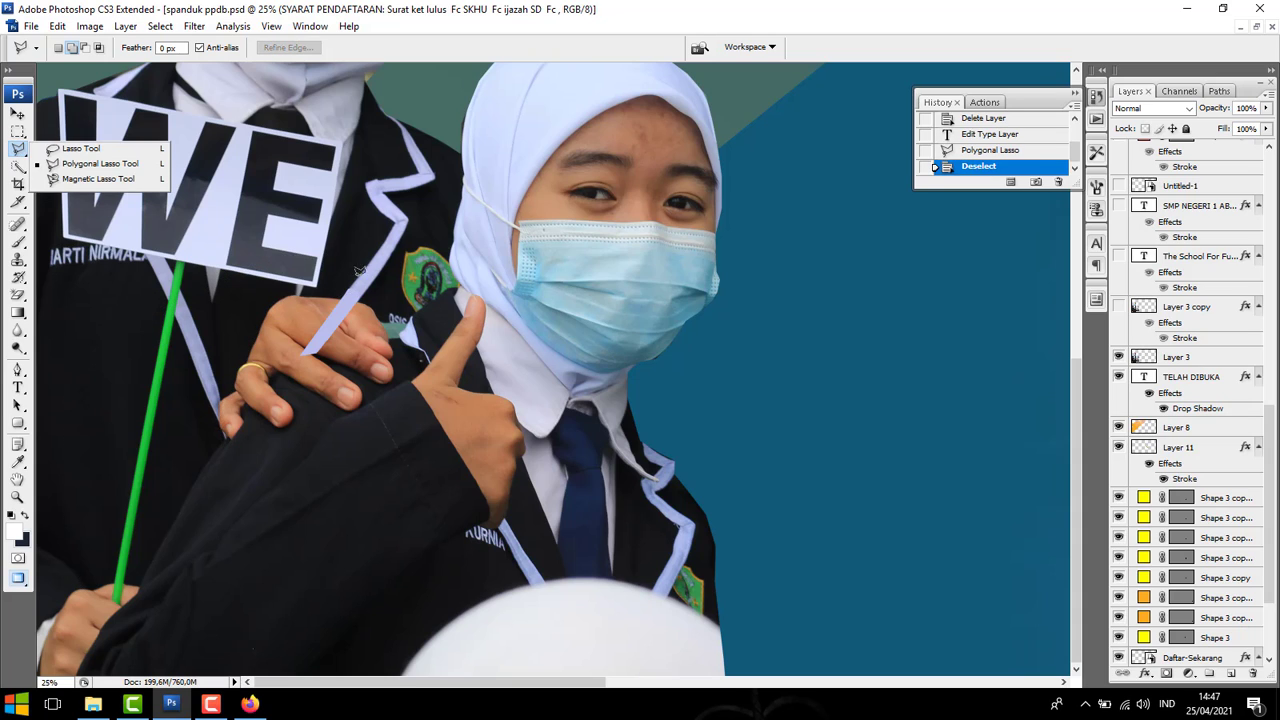
pyautogui.click(17, 113)
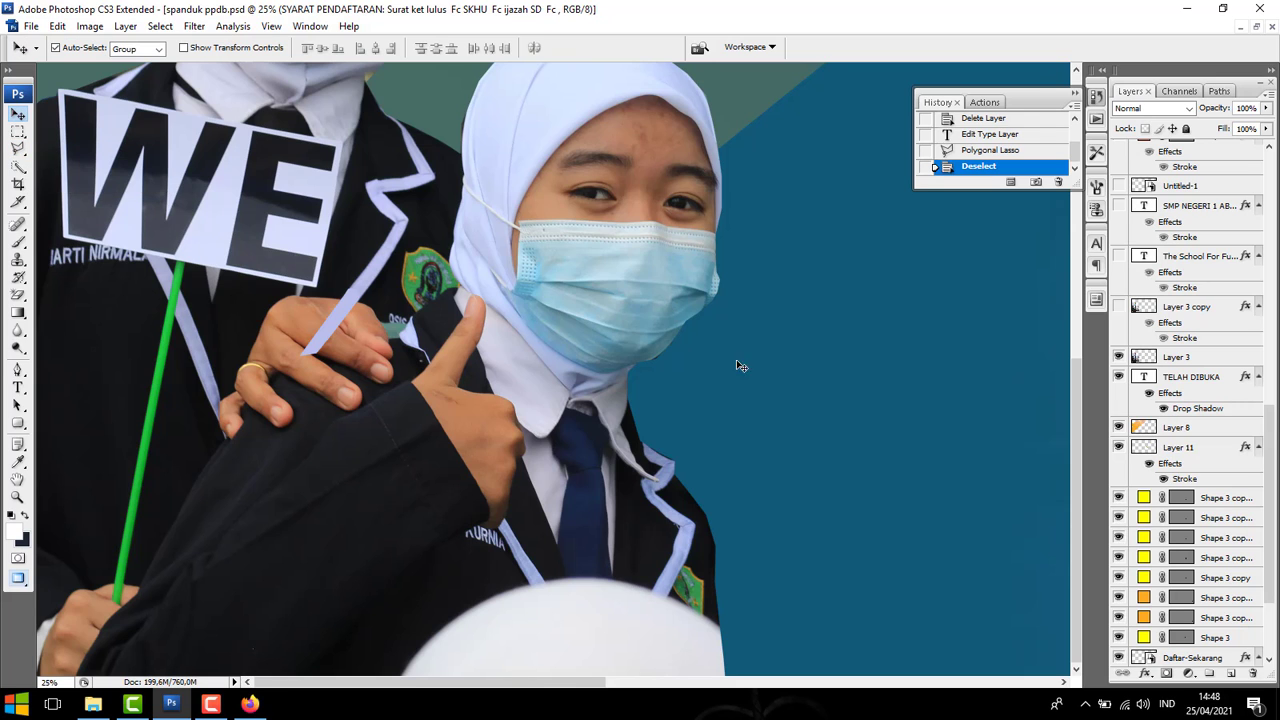
# Show the outlined student cut-out on Layer 3 copy, the school tagline, the SMP NEGERI 1 ABAB name and the logo on Untitled-1.
pyautogui.hotkey('ctrl', '-')
pyautogui.hotkey('ctrl', '-')
pyautogui.hotkey('ctrl', '-')
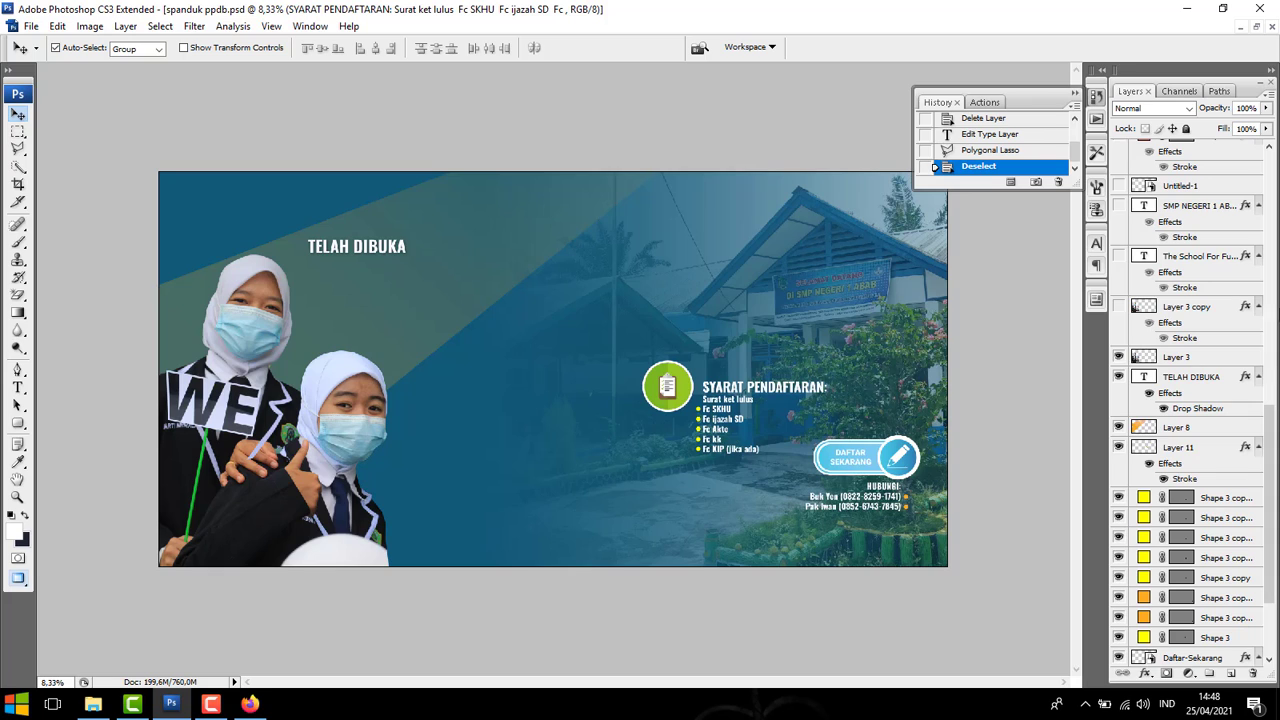
pyautogui.click(1118, 306)
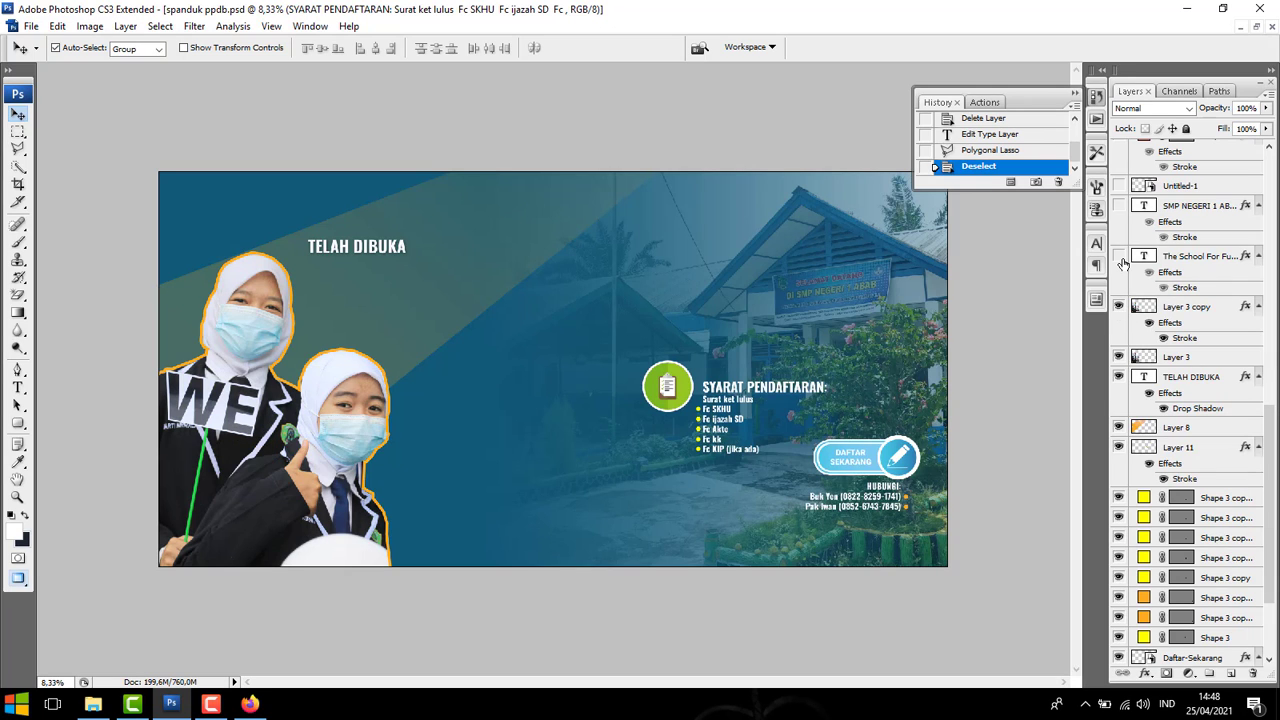
pyautogui.click(1119, 257)
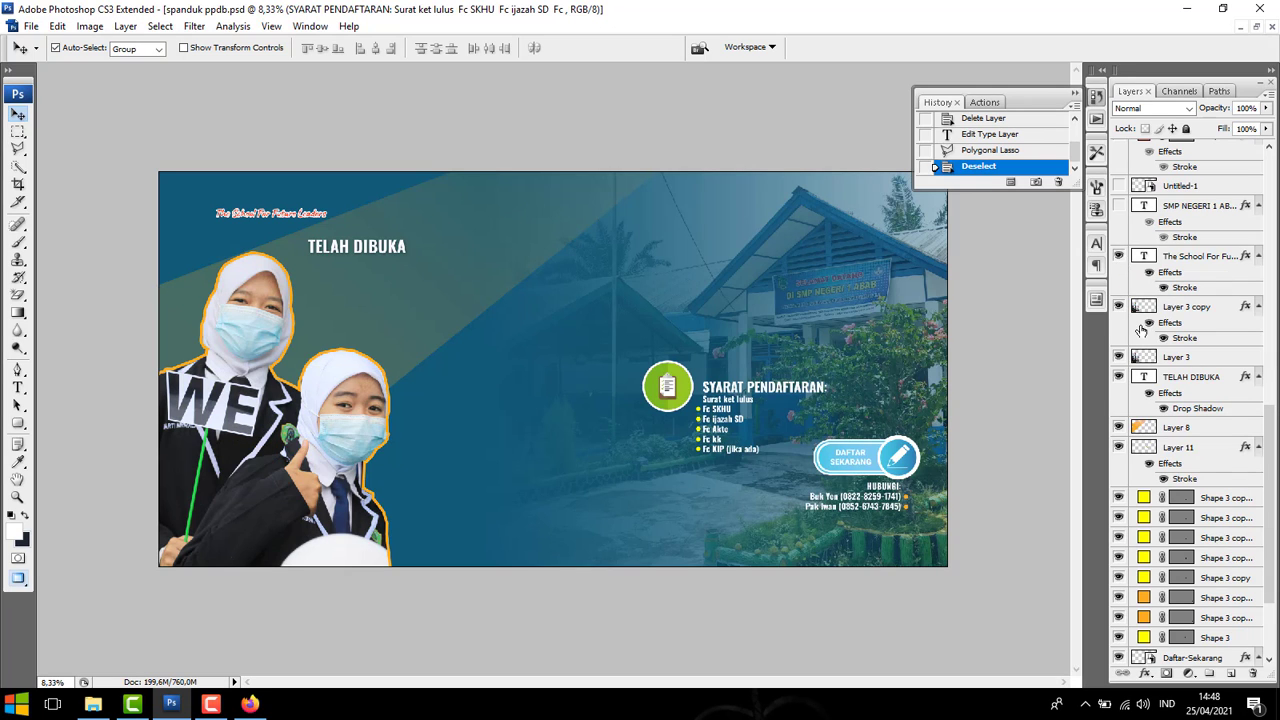
pyautogui.scroll(3, 1141, 330)
pyautogui.click(1118, 336)
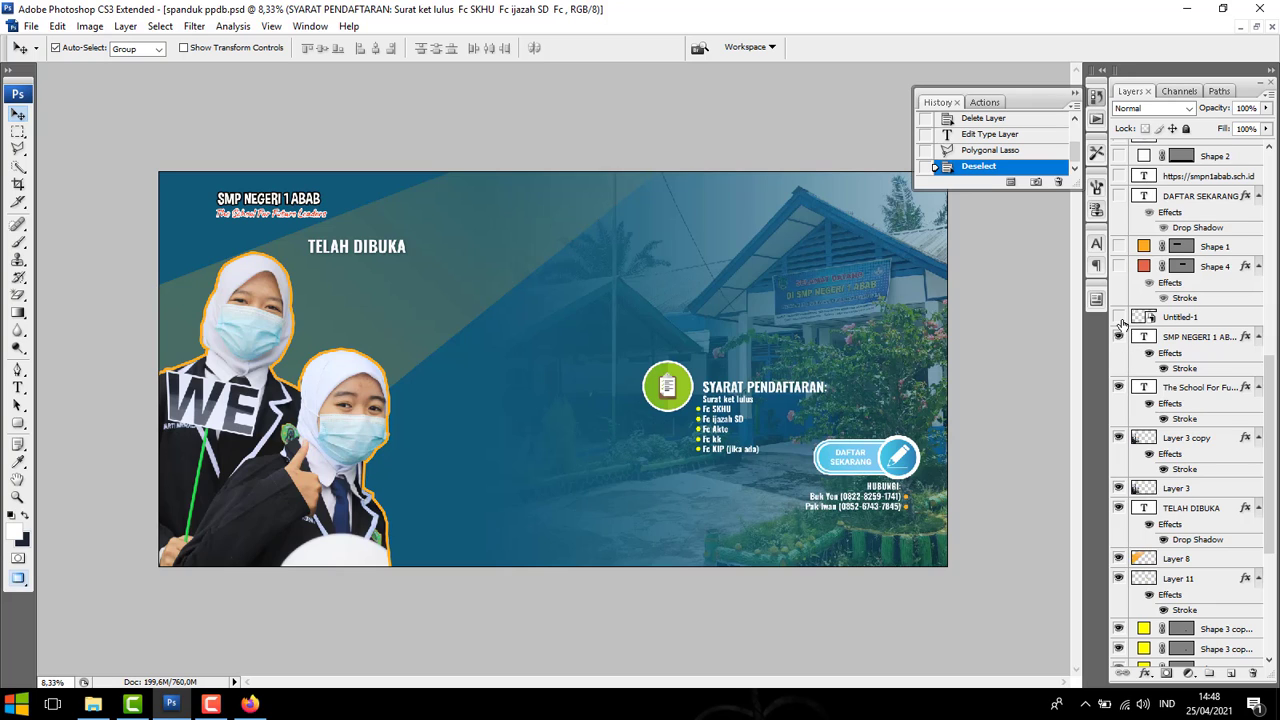
pyautogui.click(1119, 317)
# Show the red Shape 4 bar and the orange Shape 1 bar.
pyautogui.scroll(3, 1121, 323)
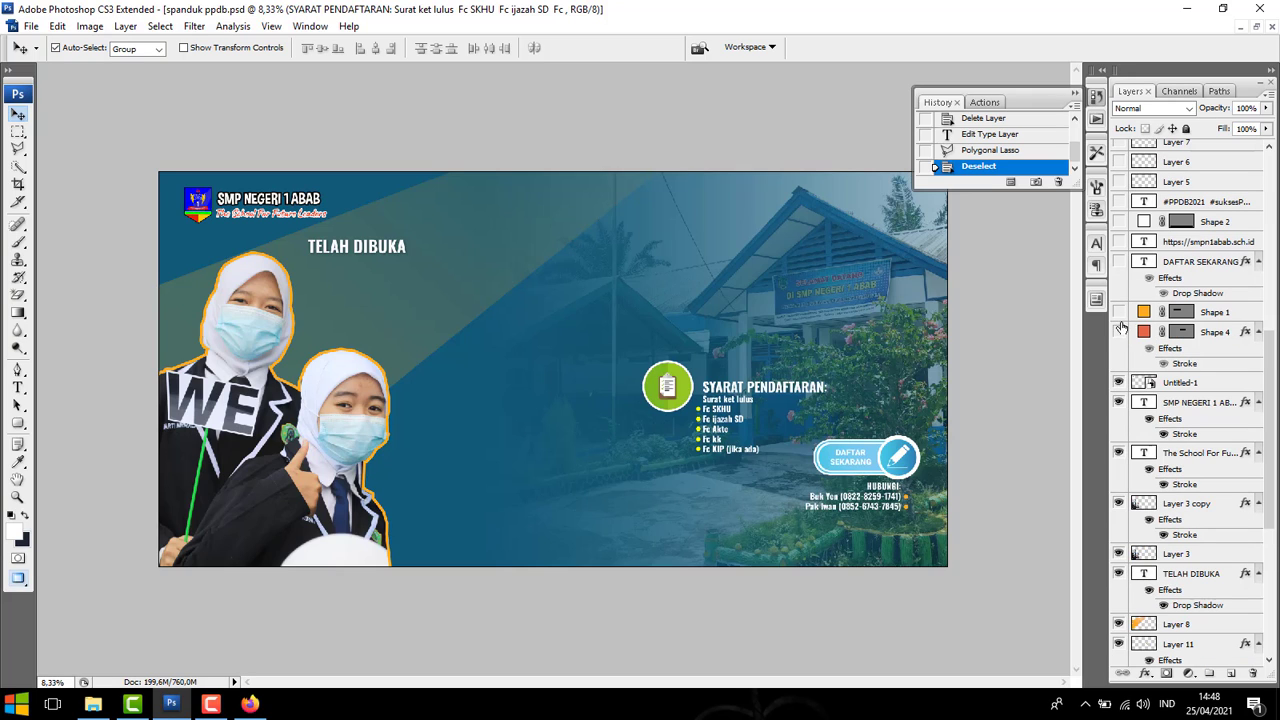
pyautogui.click(1119, 331)
pyautogui.click(1119, 311)
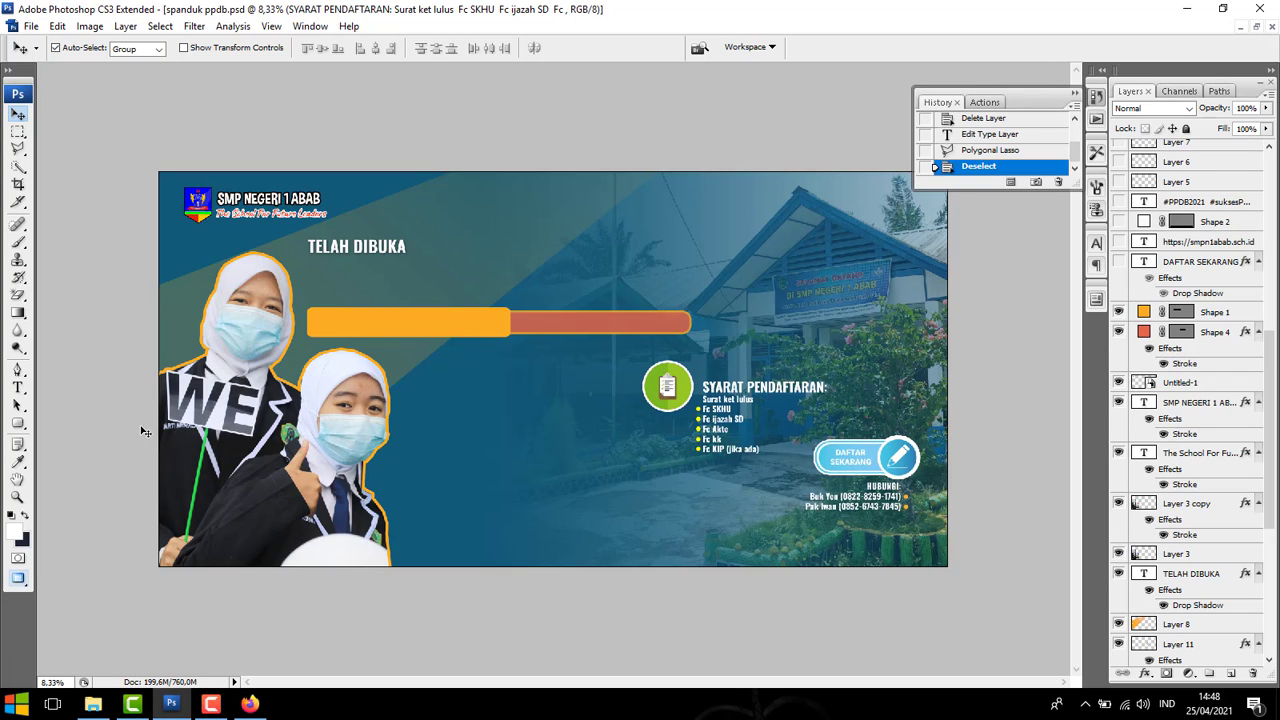
# Try out the Polygon tool with a large white five-sided shape in the middle of the banner, and undo it.
pyautogui.click(20, 423)
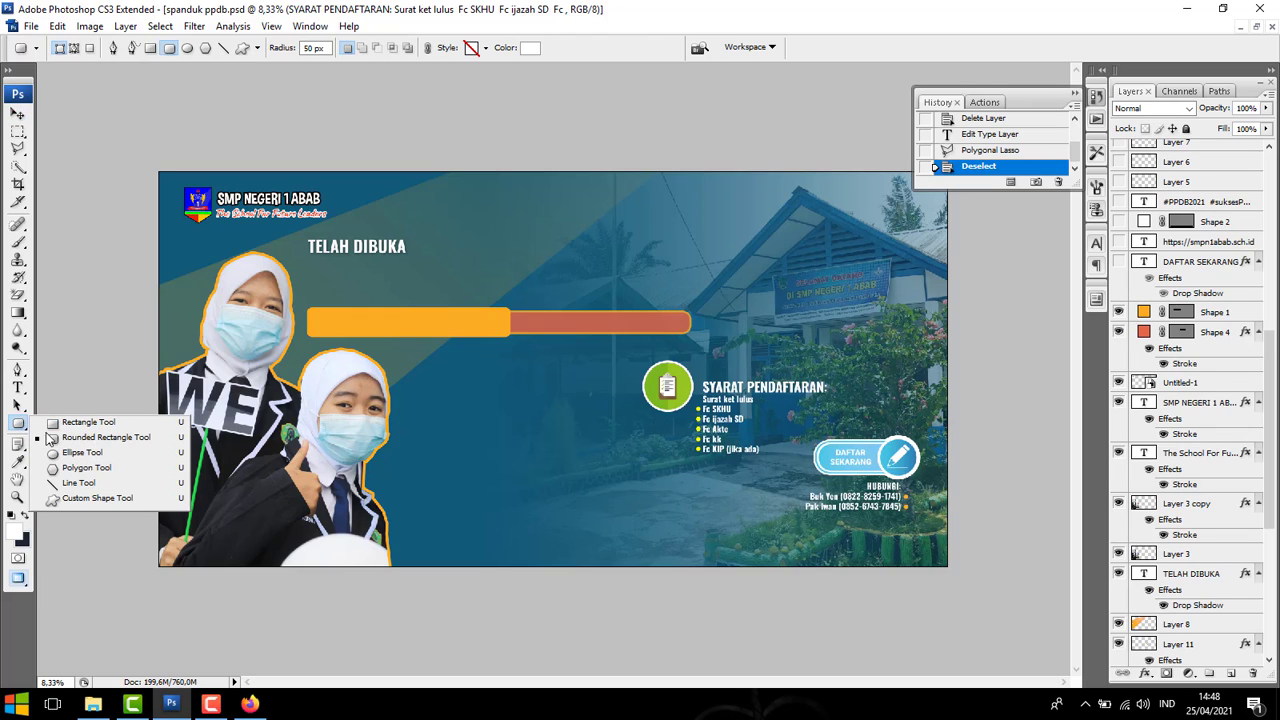
pyautogui.click(95, 469)
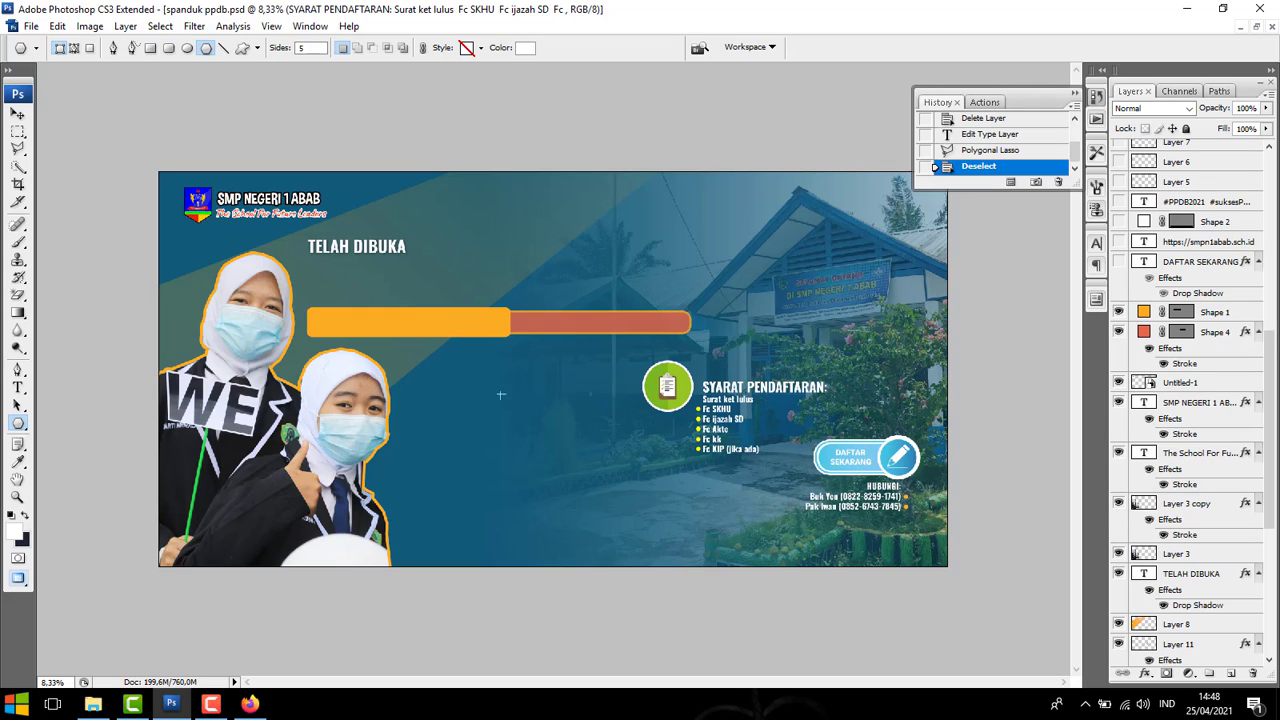
pyautogui.moveTo(500, 395); pyautogui.dragTo(591, 493)
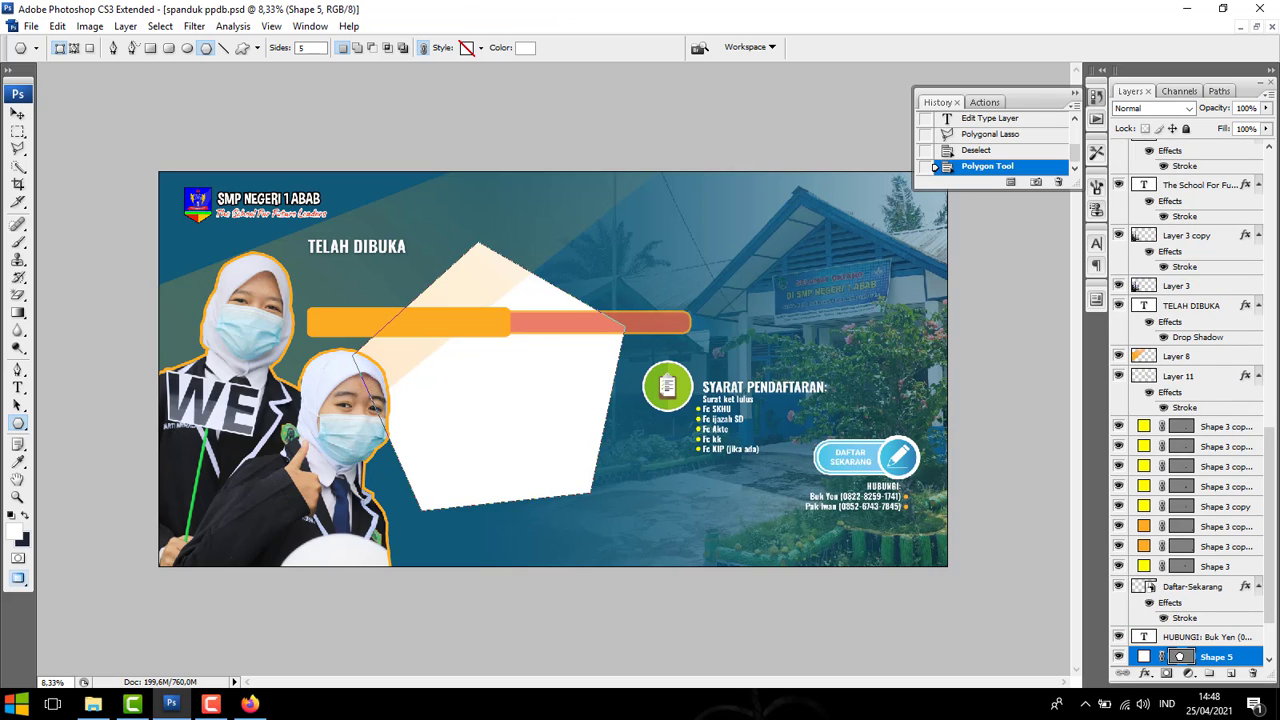
pyautogui.hotkey('ctrl', 'z')
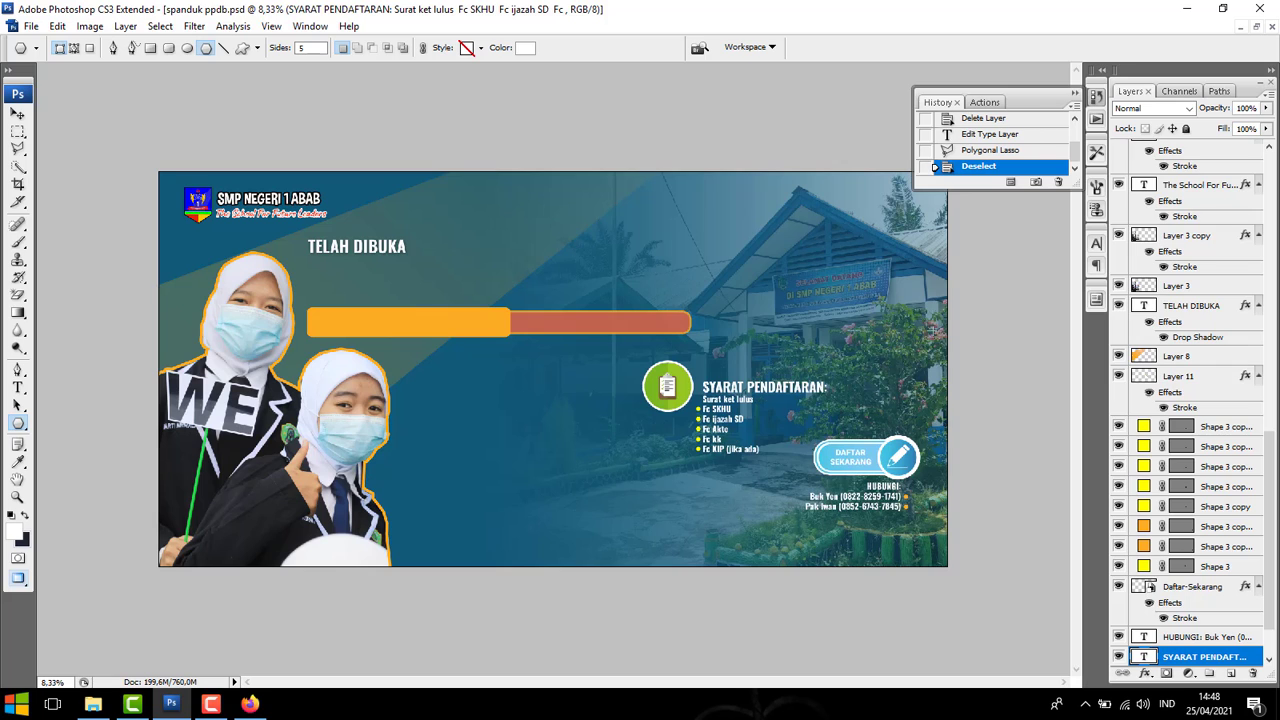
pyautogui.scroll(8, 1193, 320)
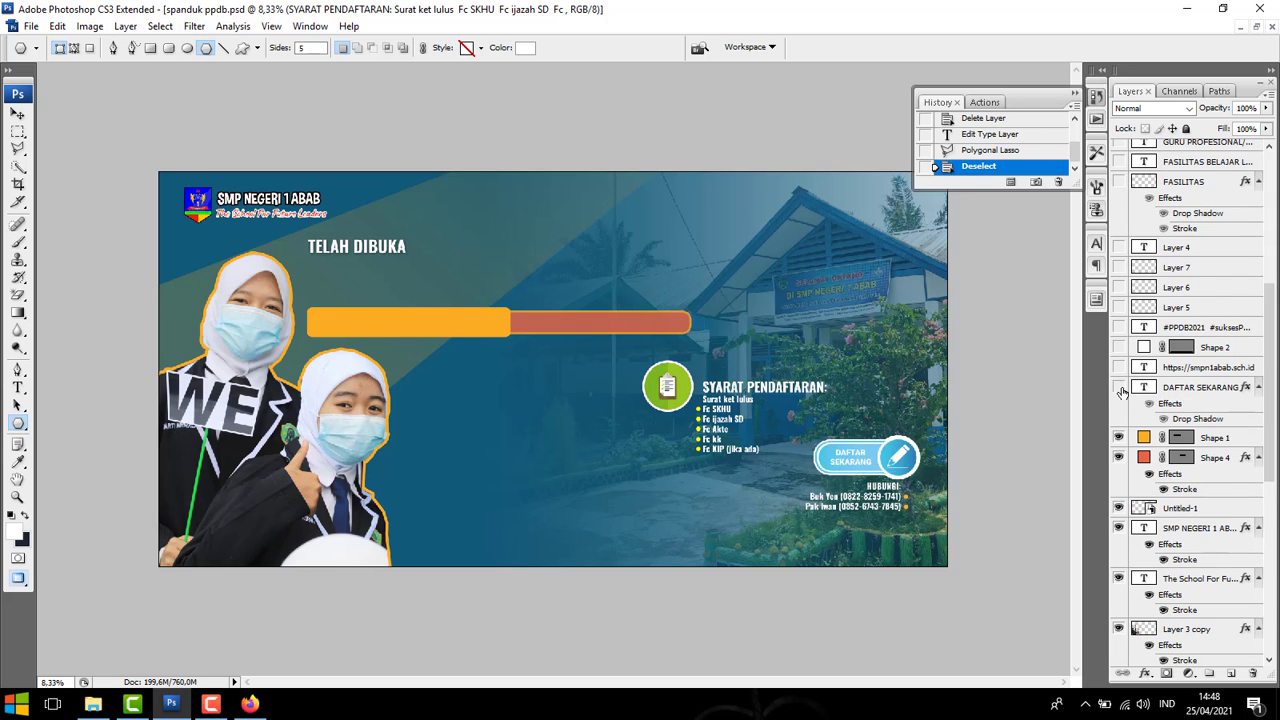
pyautogui.click(1119, 387)
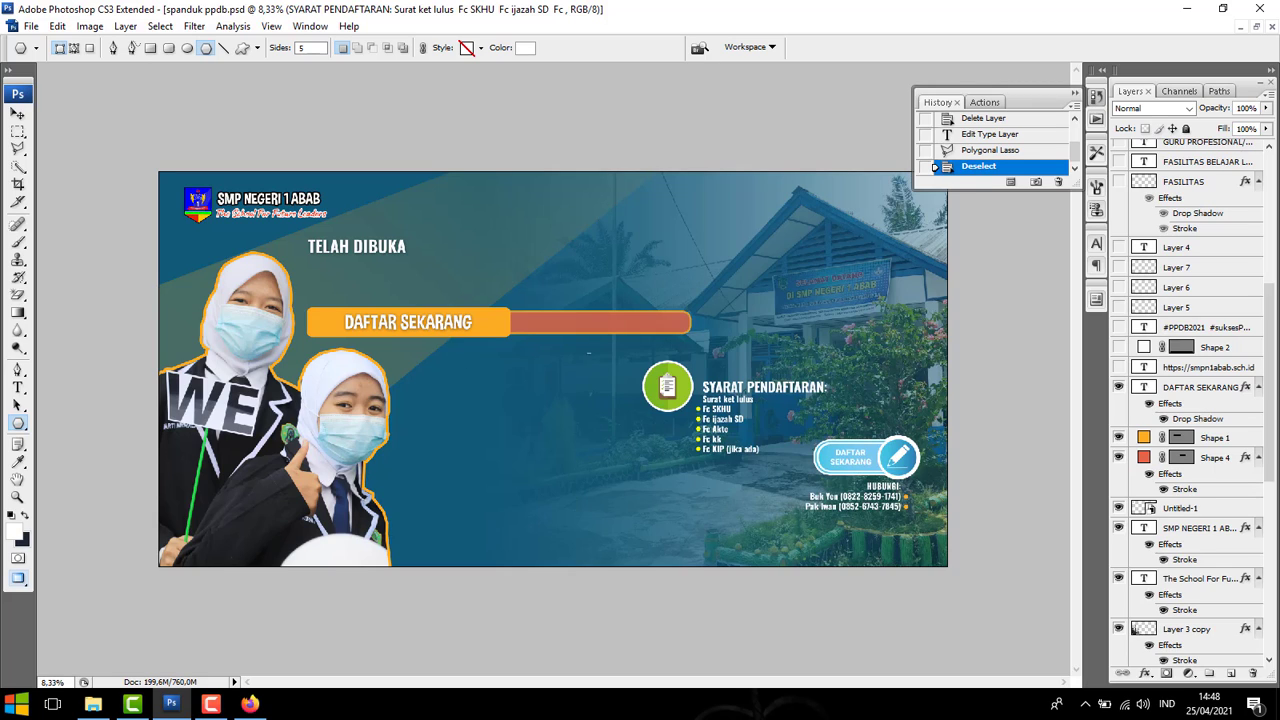
pyautogui.click(1119, 368)
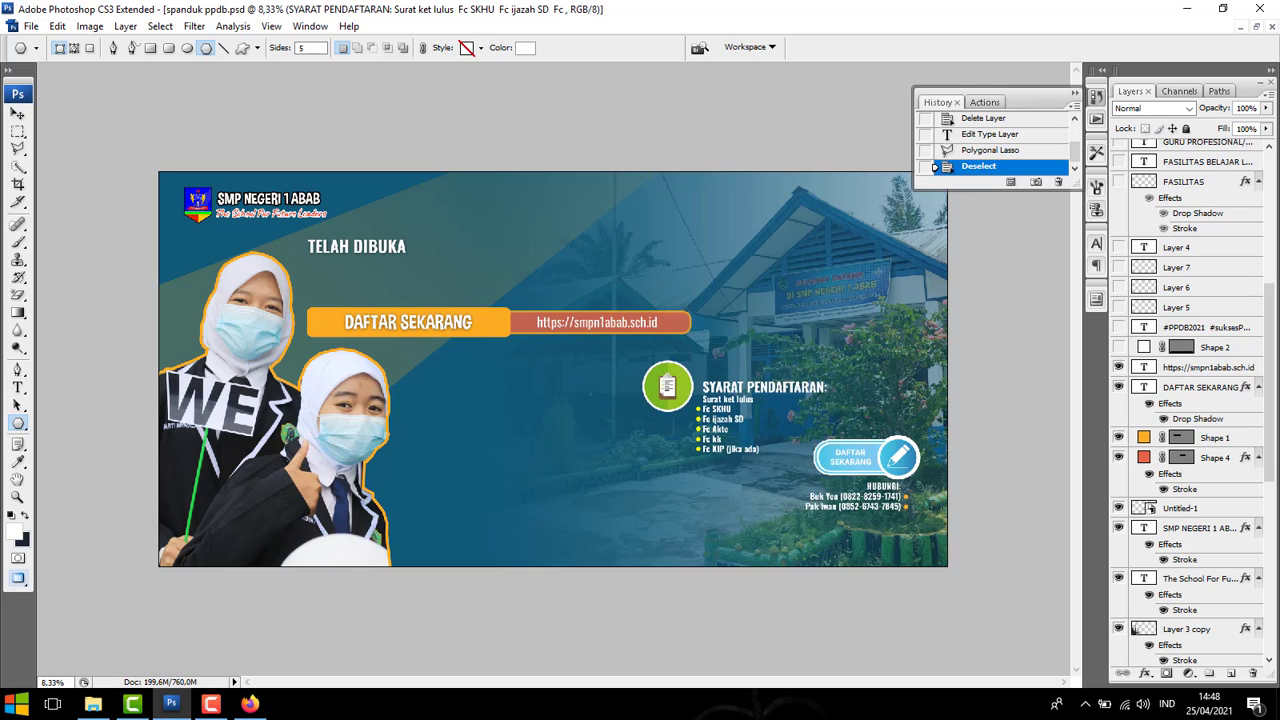
pyautogui.click(18, 114)
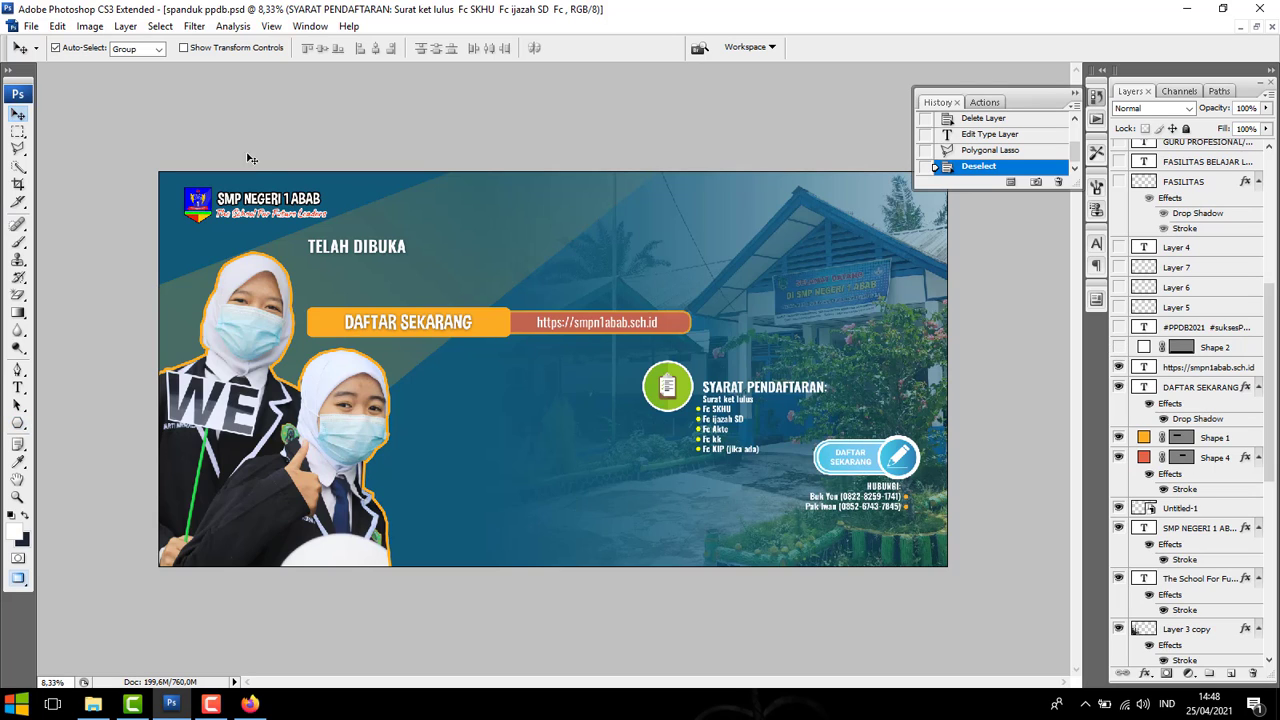
# Check the font family of the DAFTAR SEKARANG text on the orange bar, and leave text editing with the Move tool.
pyautogui.click(18, 387)
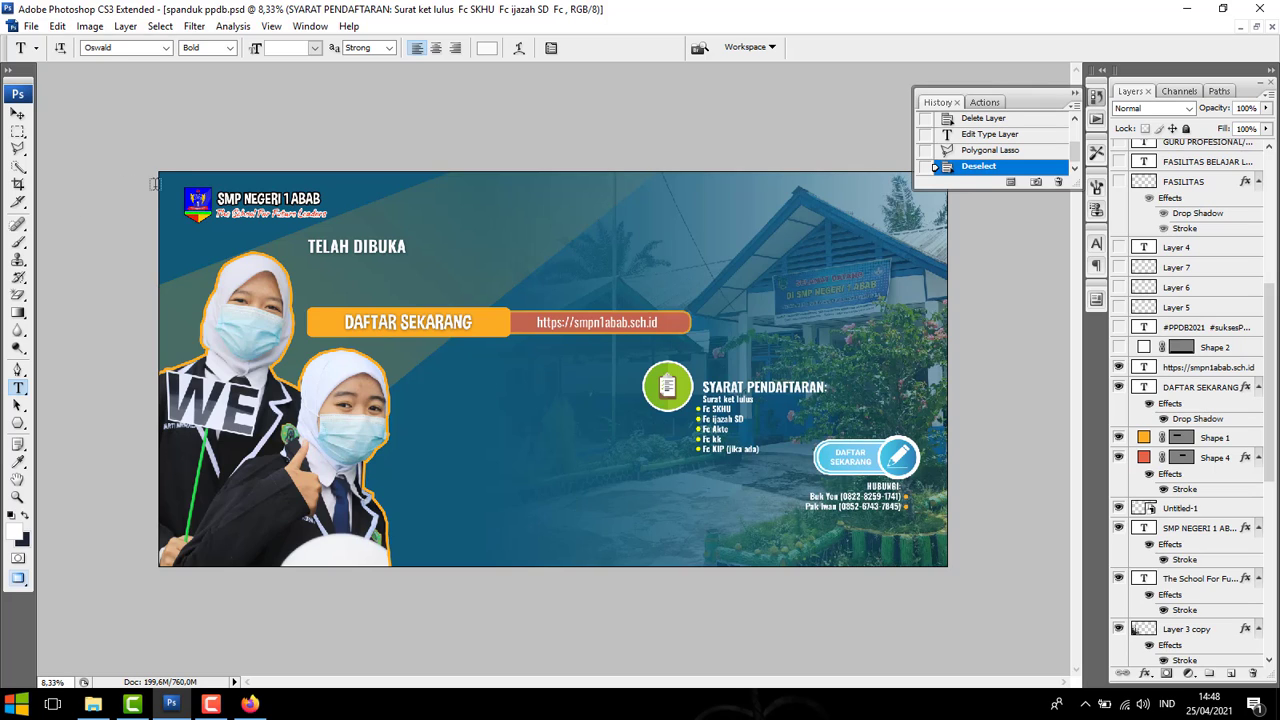
pyautogui.click(391, 321)
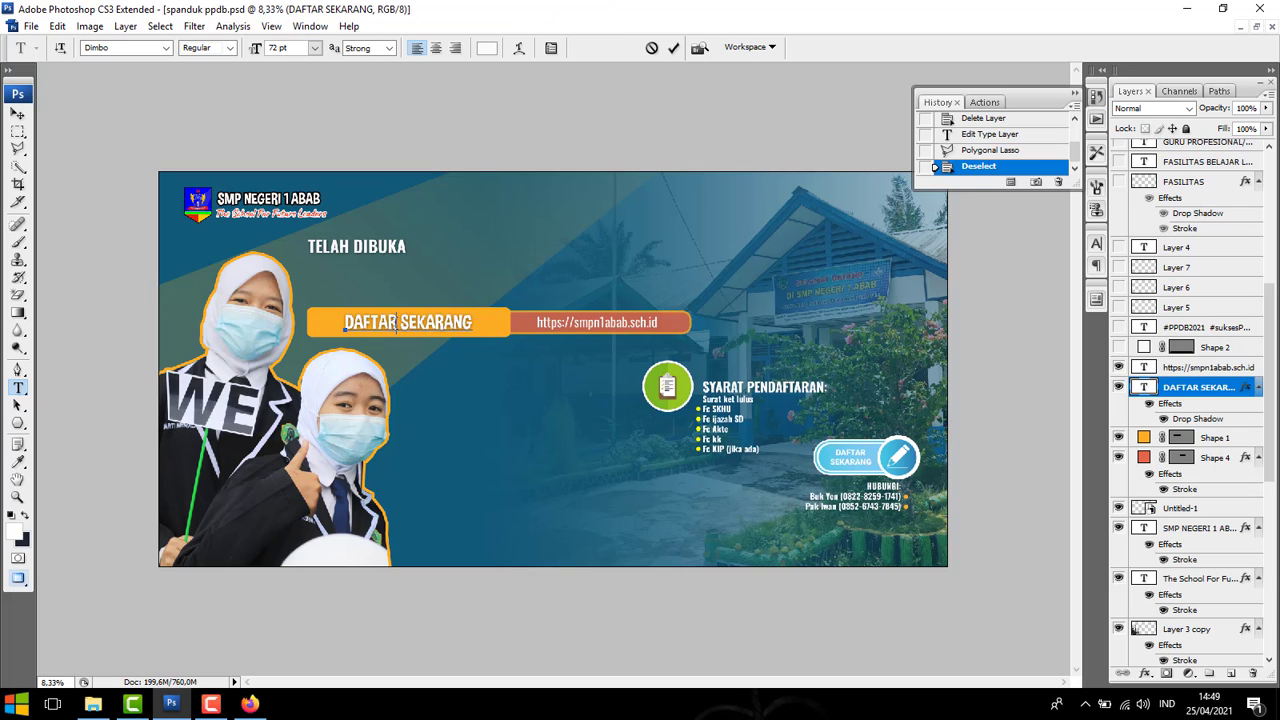
pyautogui.click(166, 48)
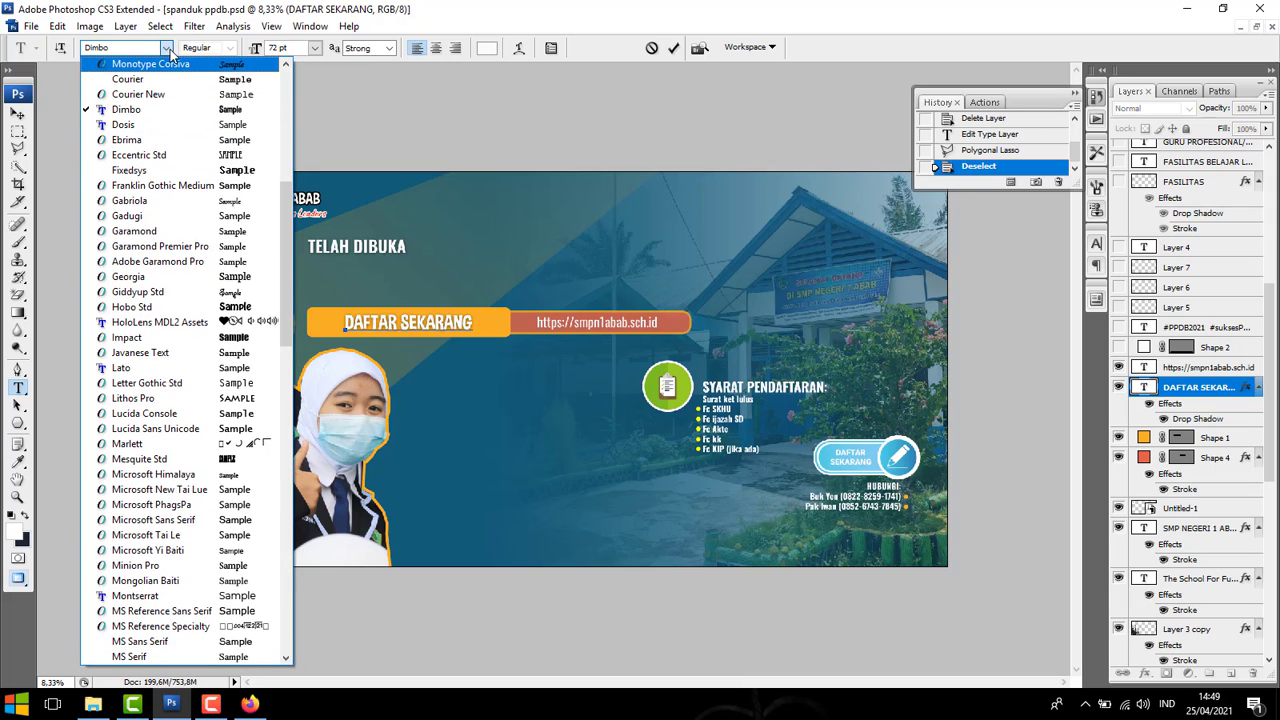
pyautogui.click(170, 55)
pyautogui.click(18, 113)
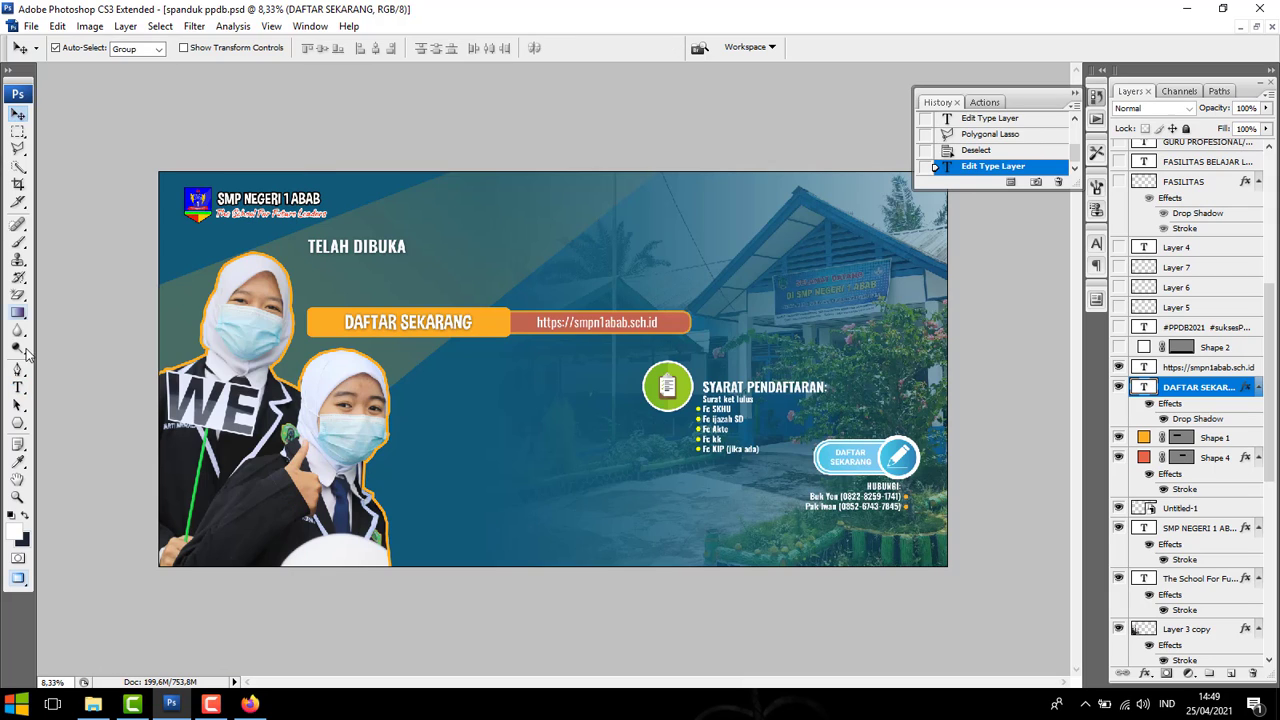
# Check the font family of the TELAH DIBUKA text in the font list, and leave text editing with the Move tool.
pyautogui.click(18, 387)
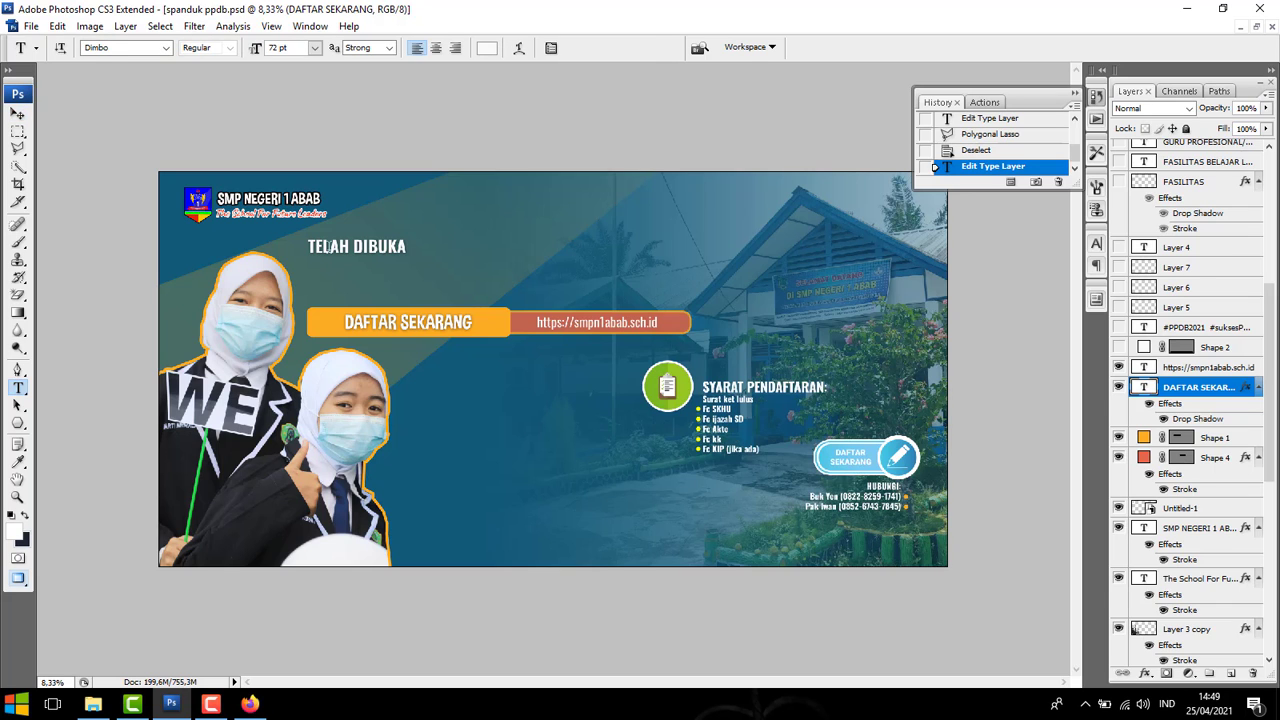
pyautogui.click(329, 247)
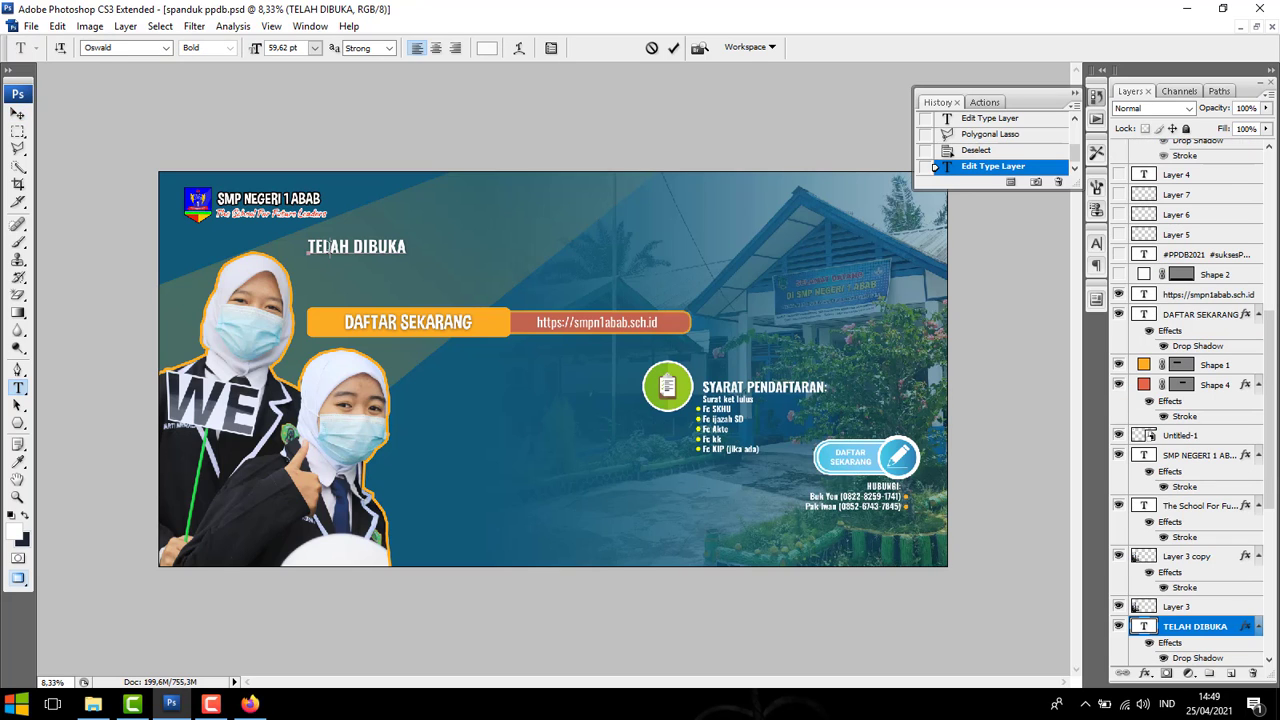
pyautogui.click(166, 48)
pyautogui.scroll(2, 155, 165)
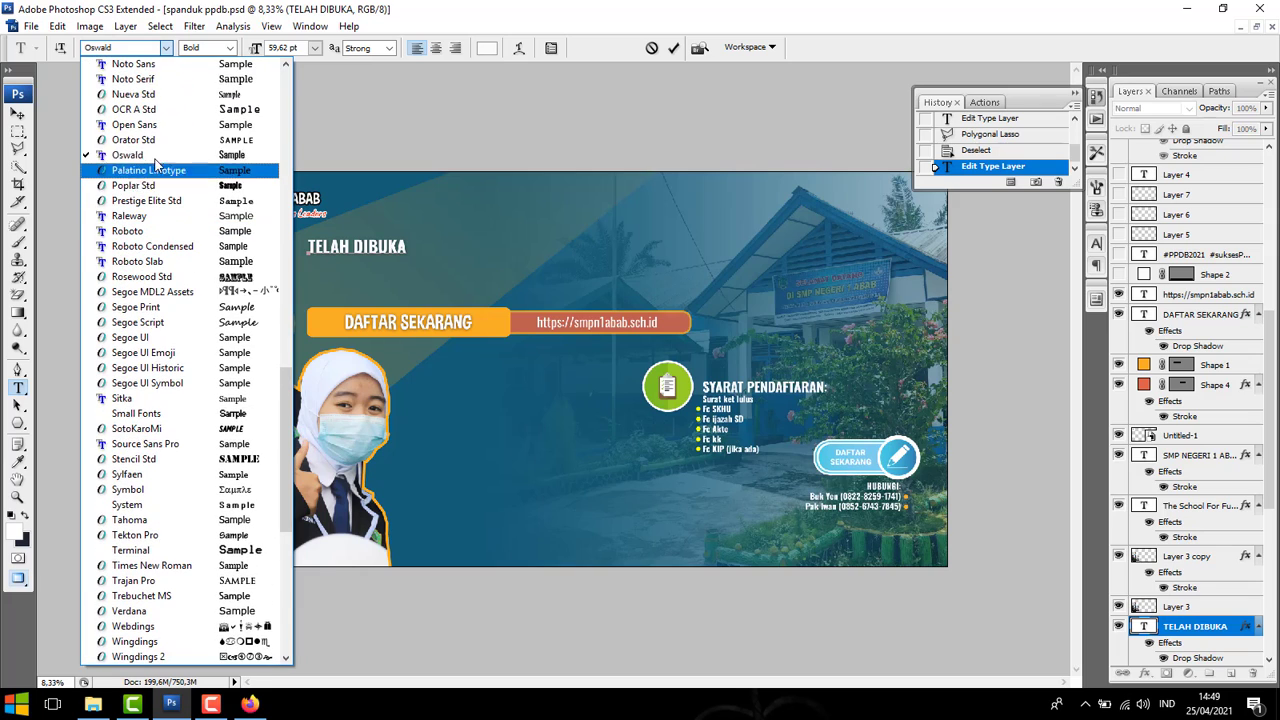
pyautogui.click(168, 50)
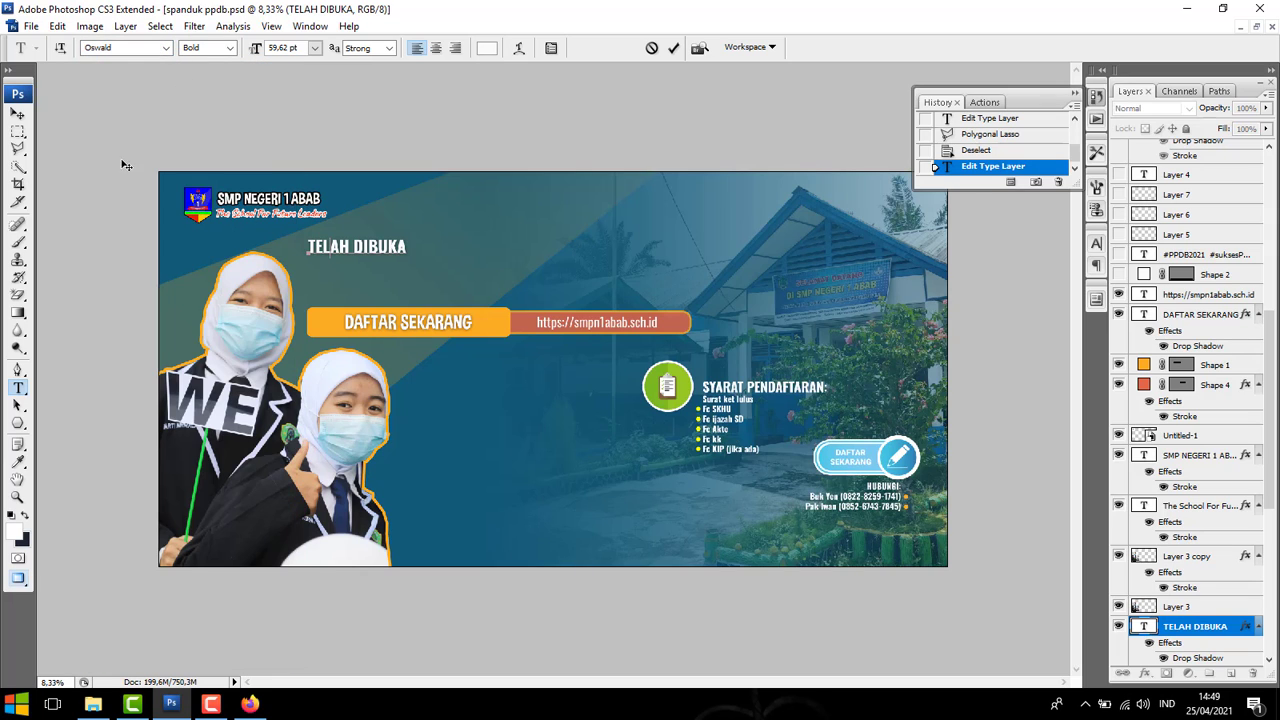
pyautogui.click(18, 114)
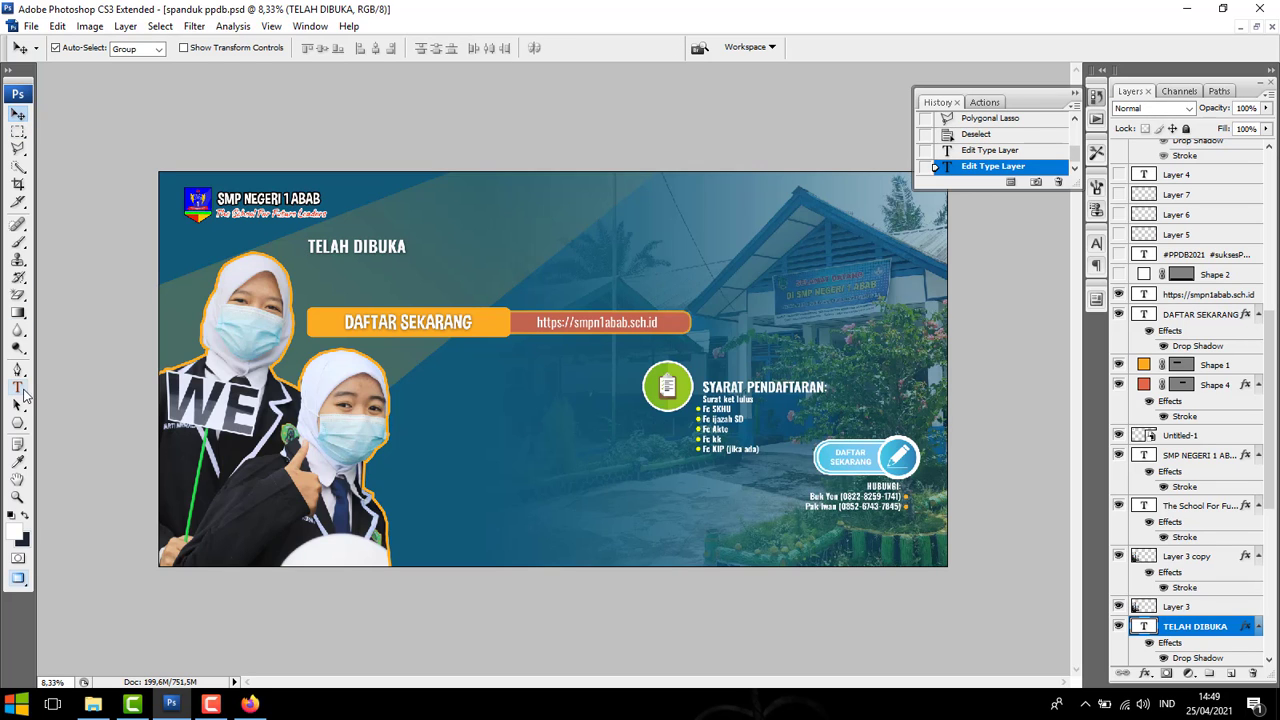
# Switch to Firefox and load the 1000fonts.com website in a new tab.
pyautogui.click(250, 704)
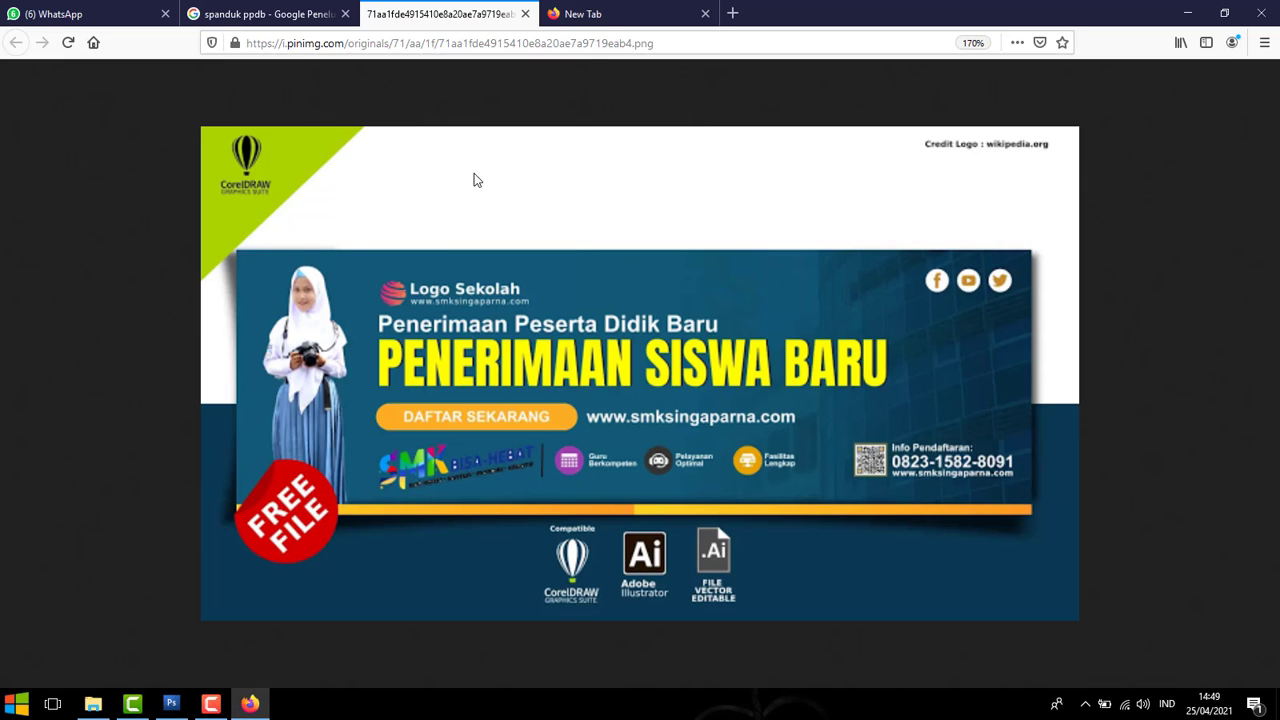
pyautogui.hotkey('ctrl', 't')
pyautogui.click(602, 37)
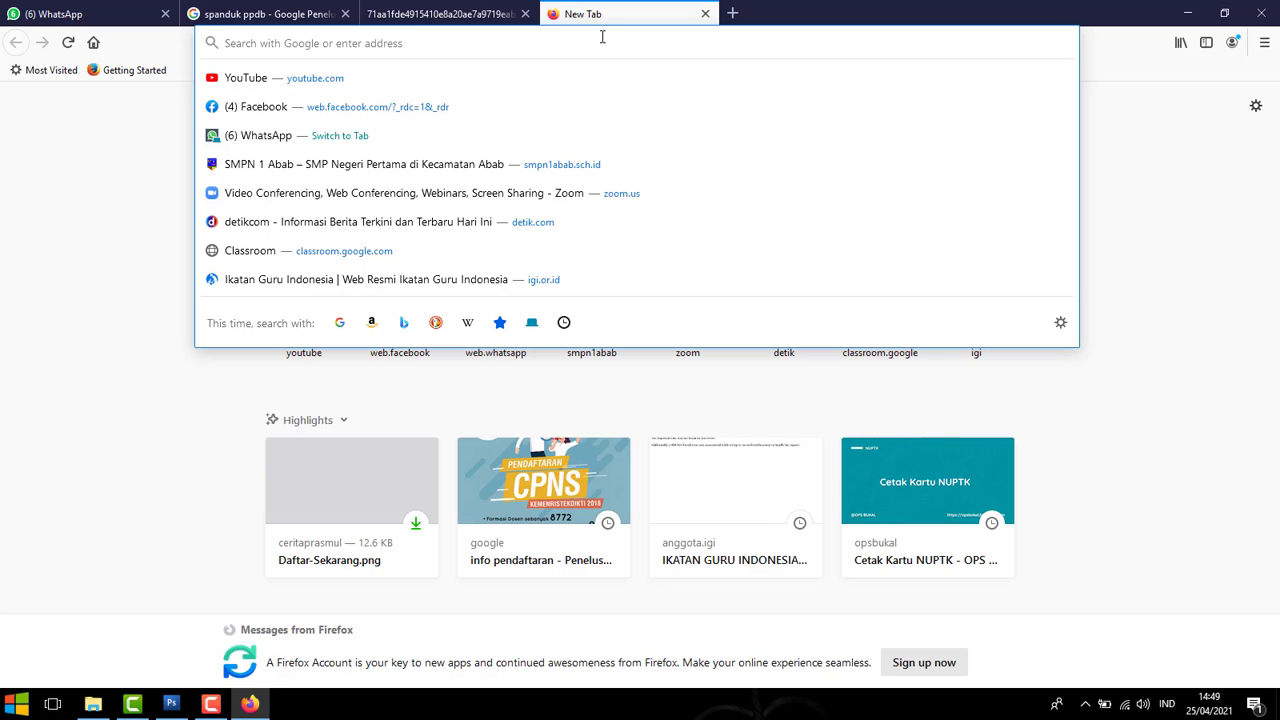
pyautogui.write('1000')
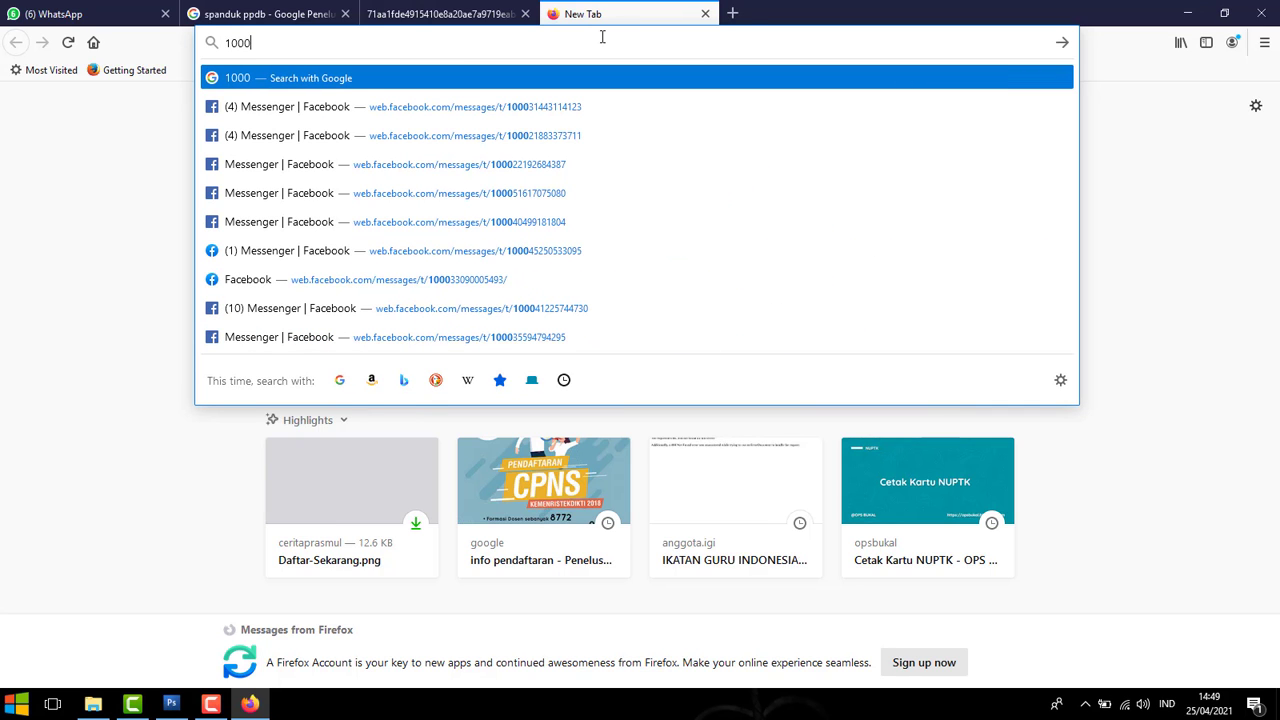
pyautogui.write('font')
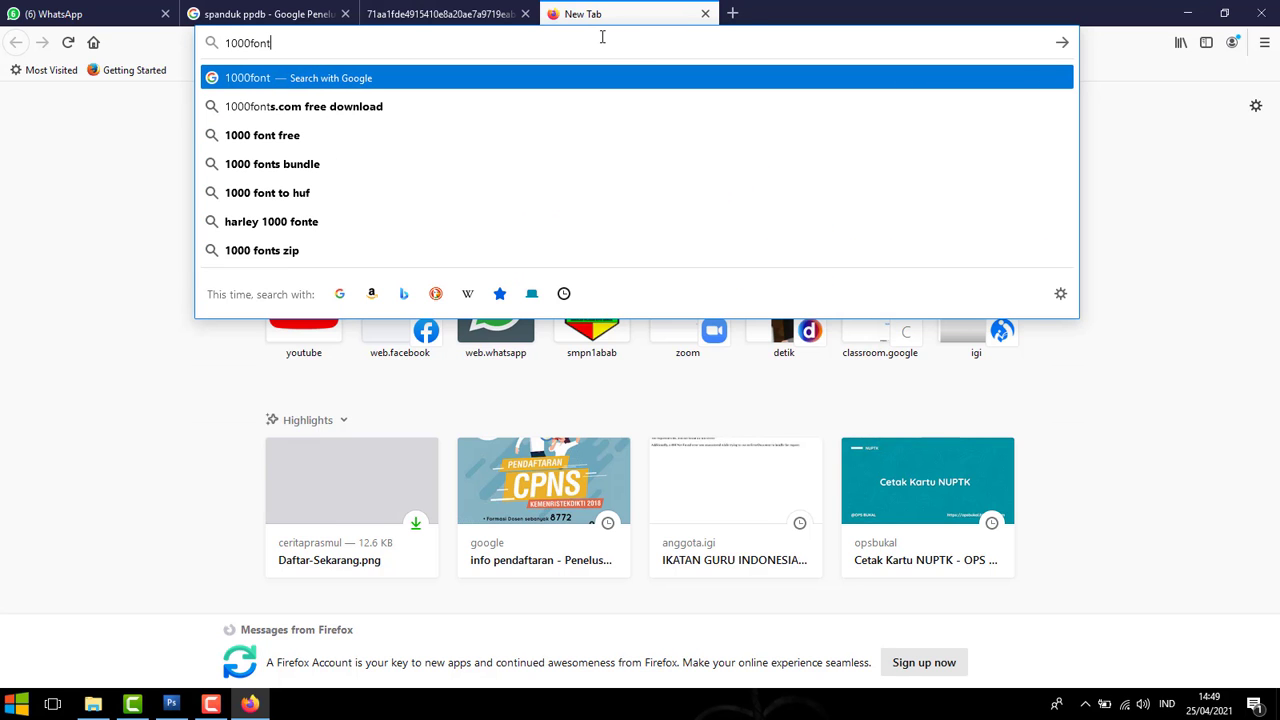
pyautogui.write('s.com')
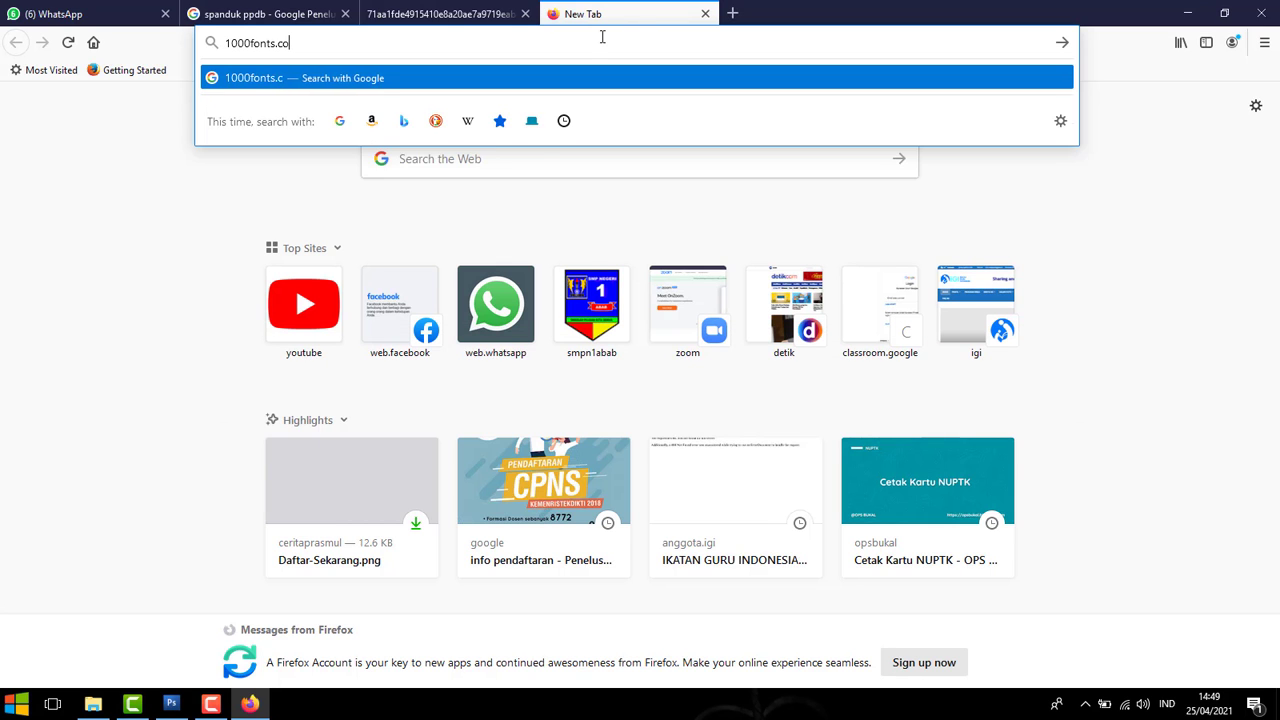
pyautogui.press('Return')
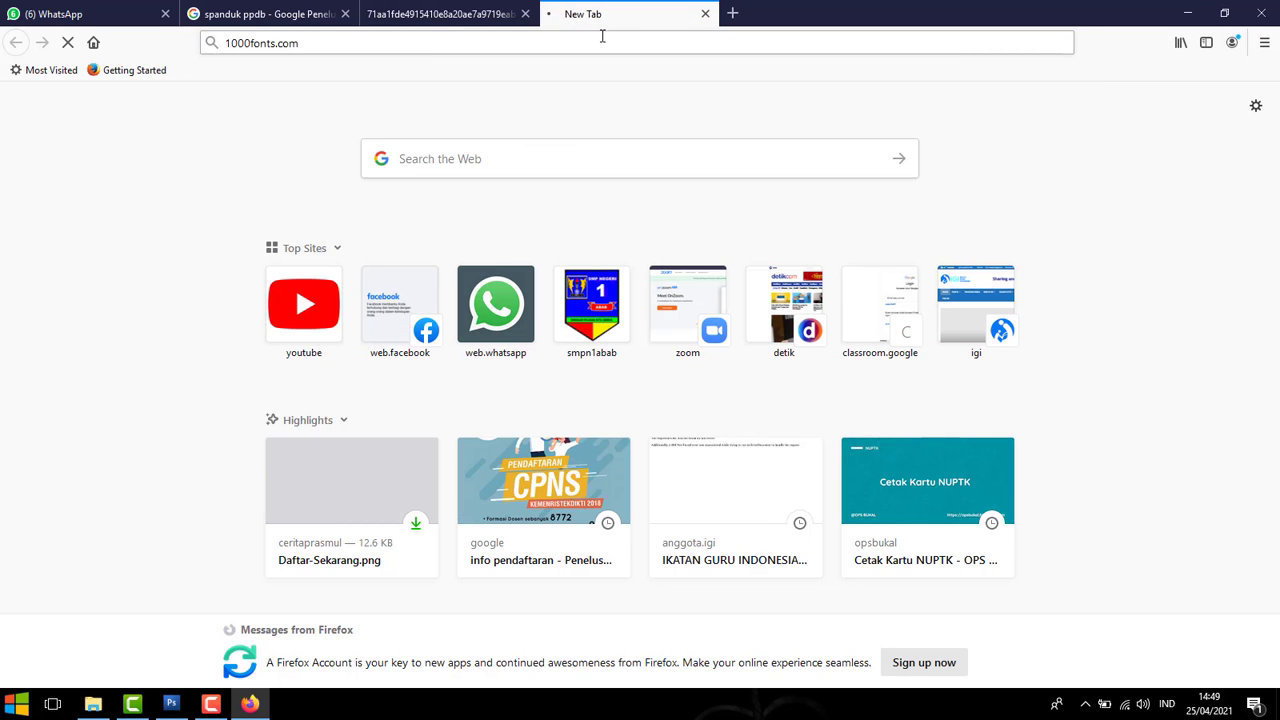
pyautogui.click(490, 13)
pyautogui.click(595, 8)
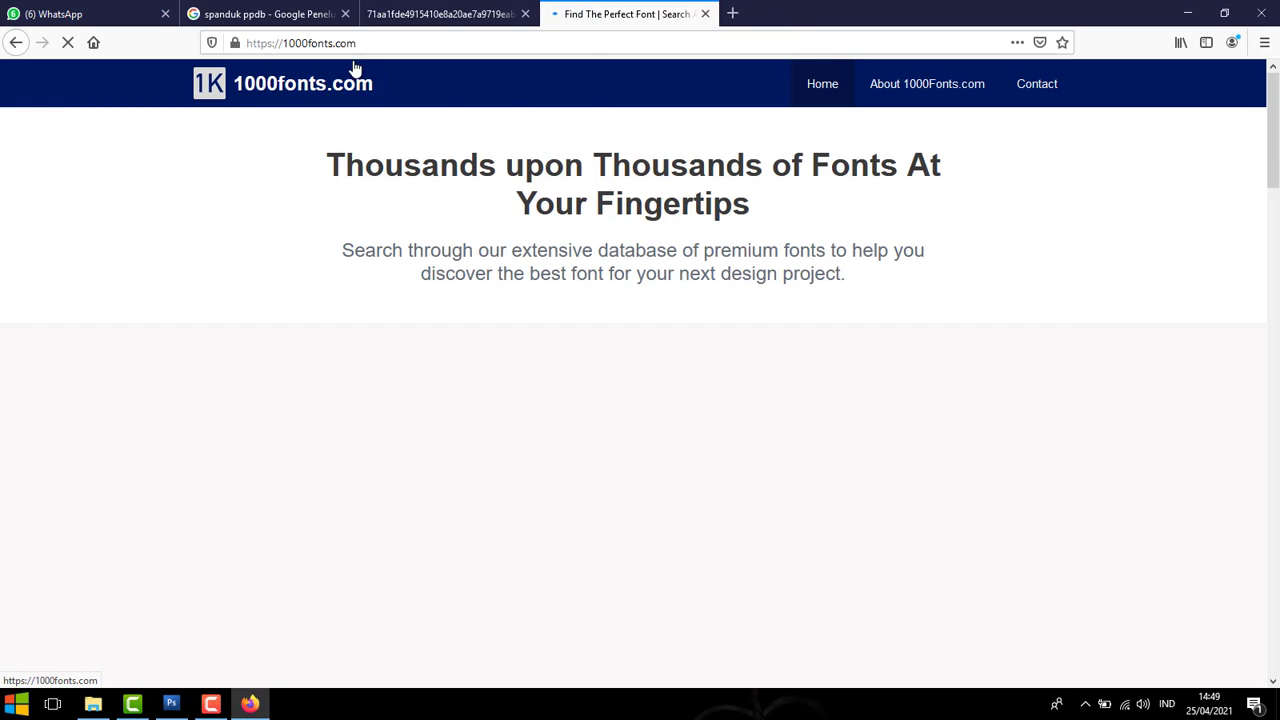
# Change the web address to 1001fonts.com and load that font site in the same tab.
pyautogui.click(352, 44)
pyautogui.click(309, 44)
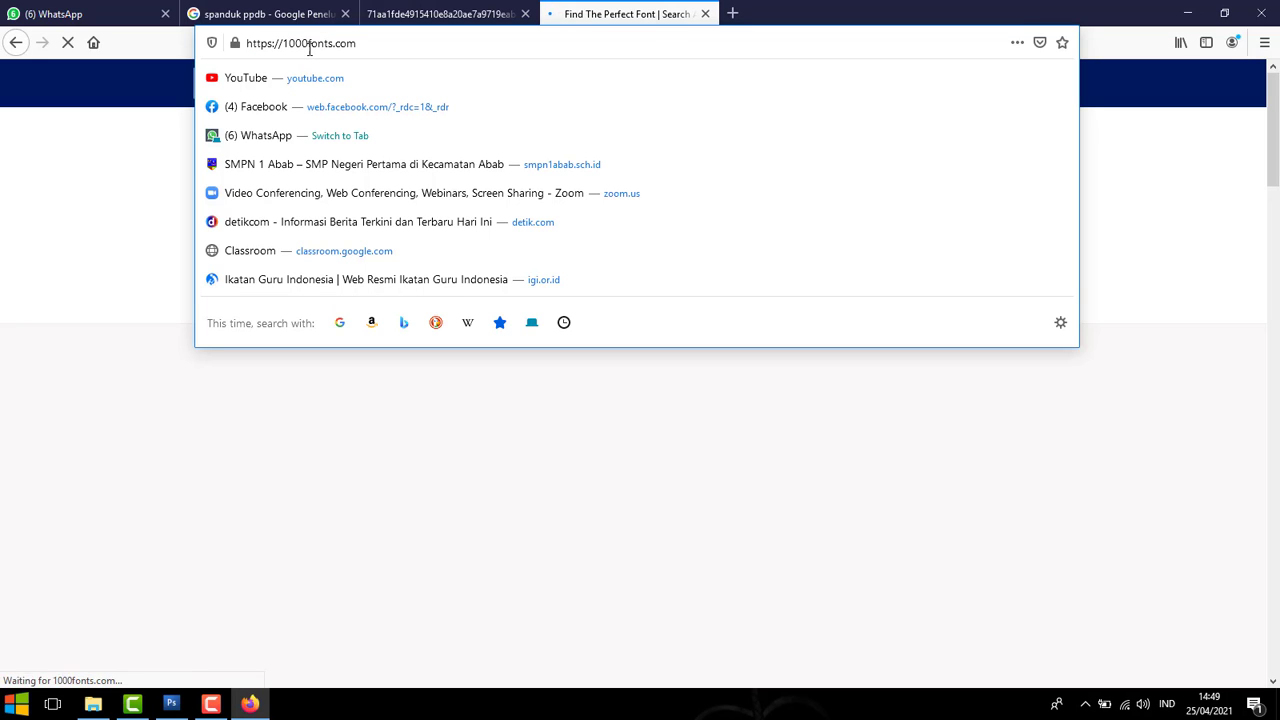
pyautogui.press('BackSpace')
pyautogui.write('1')
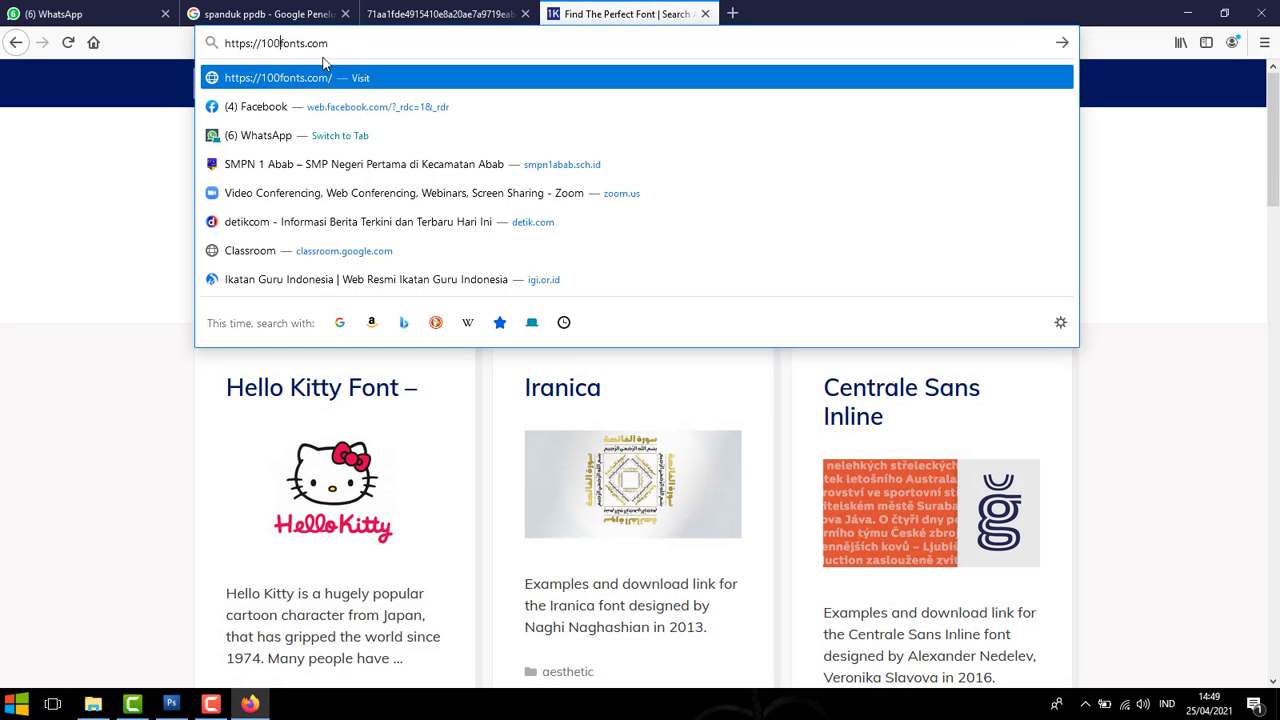
pyautogui.press('Return')
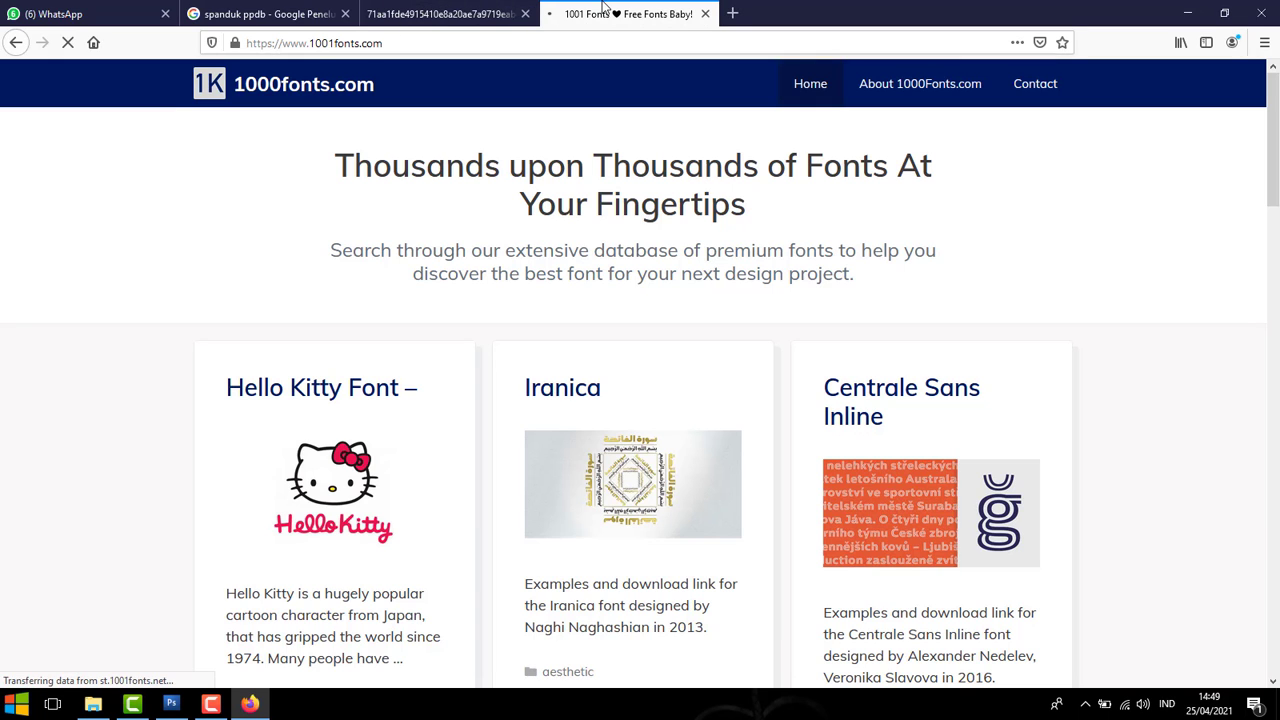
pyautogui.click(472, 12)
pyautogui.click(303, 8)
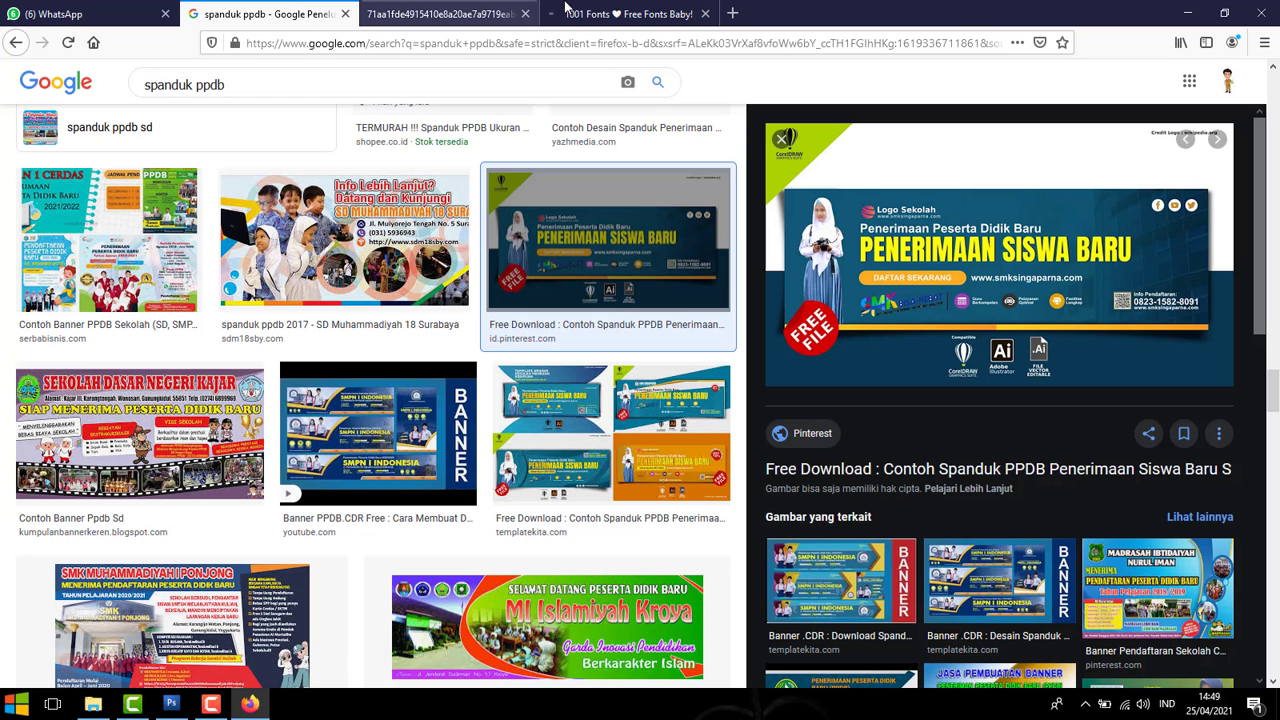
pyautogui.click(614, 12)
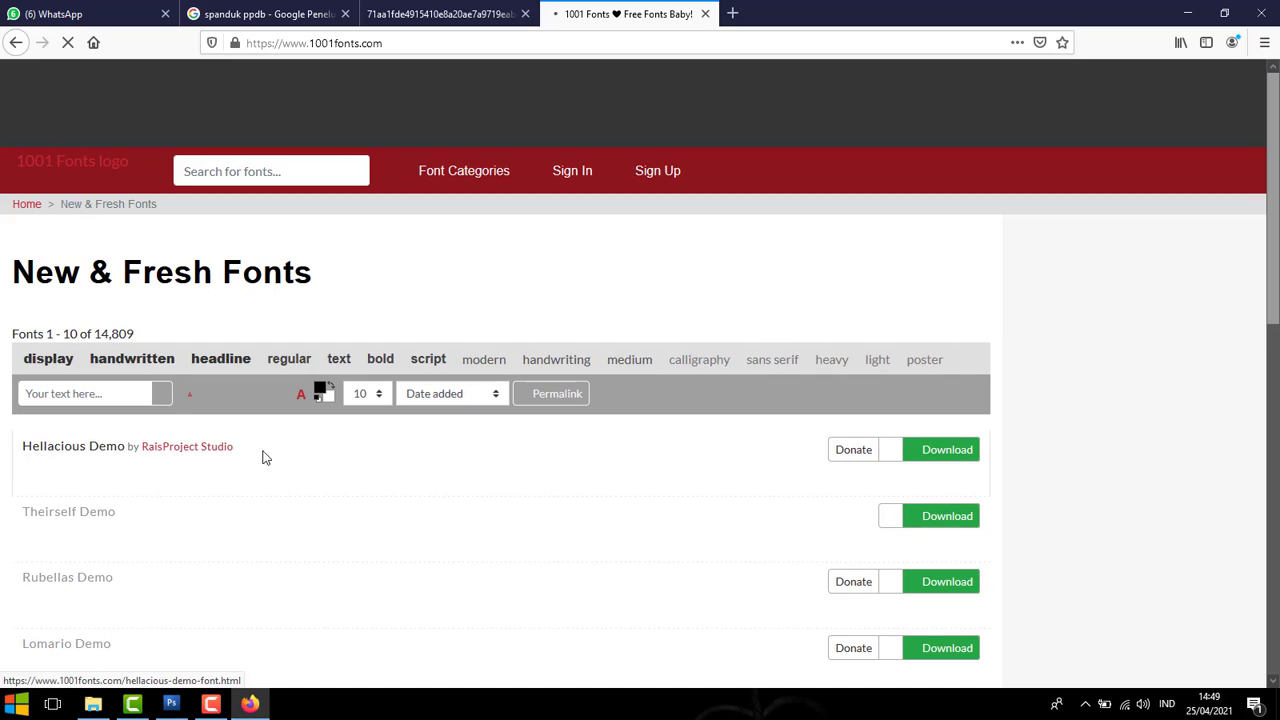
# Search the 1001 Fonts site for the font dimbo.
pyautogui.click(298, 177)
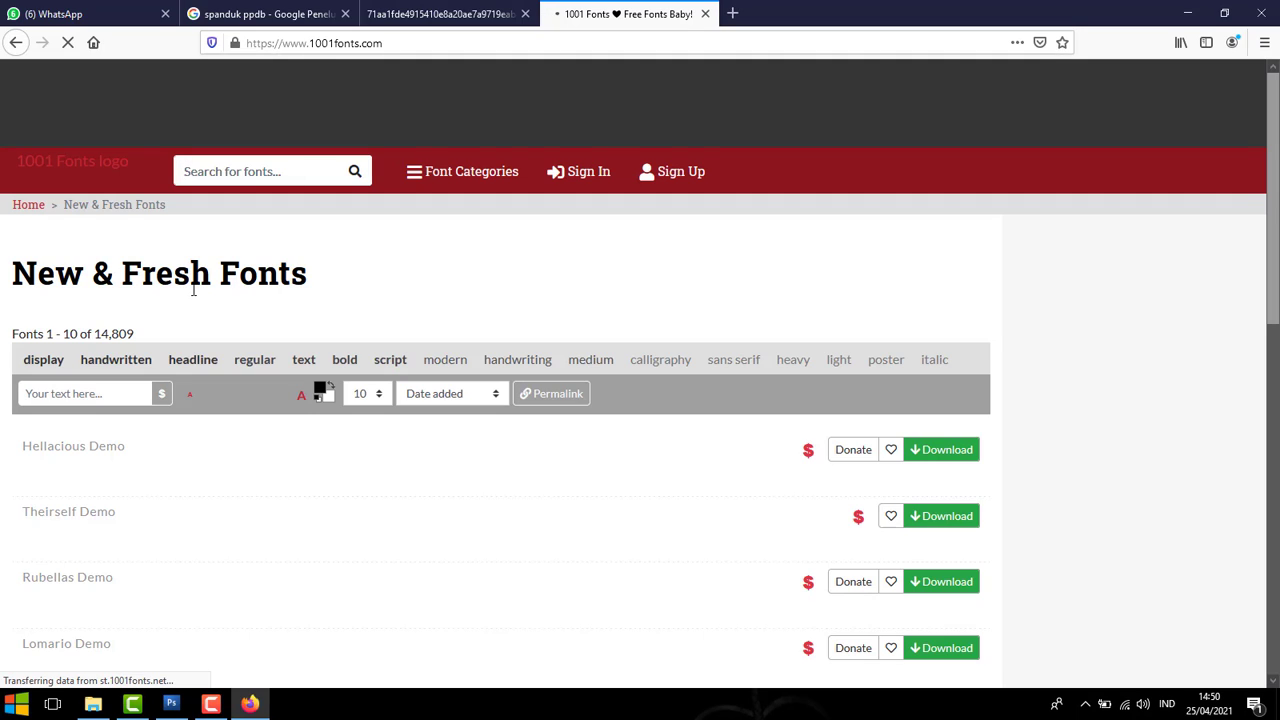
pyautogui.write('dimbo')
pyautogui.press('Return')
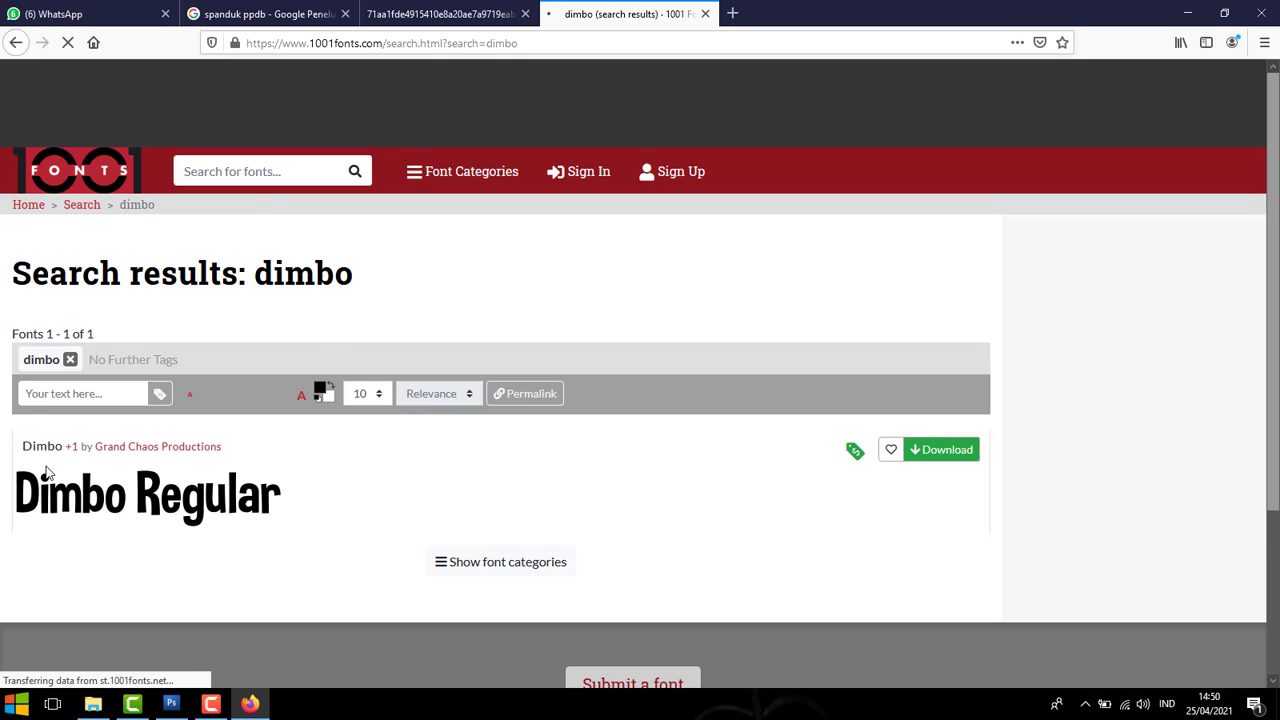
# Switch to Photoshop to examine the banner's bar texts up close, and return to the dimbo search results in Firefox.
pyautogui.click(171, 704)
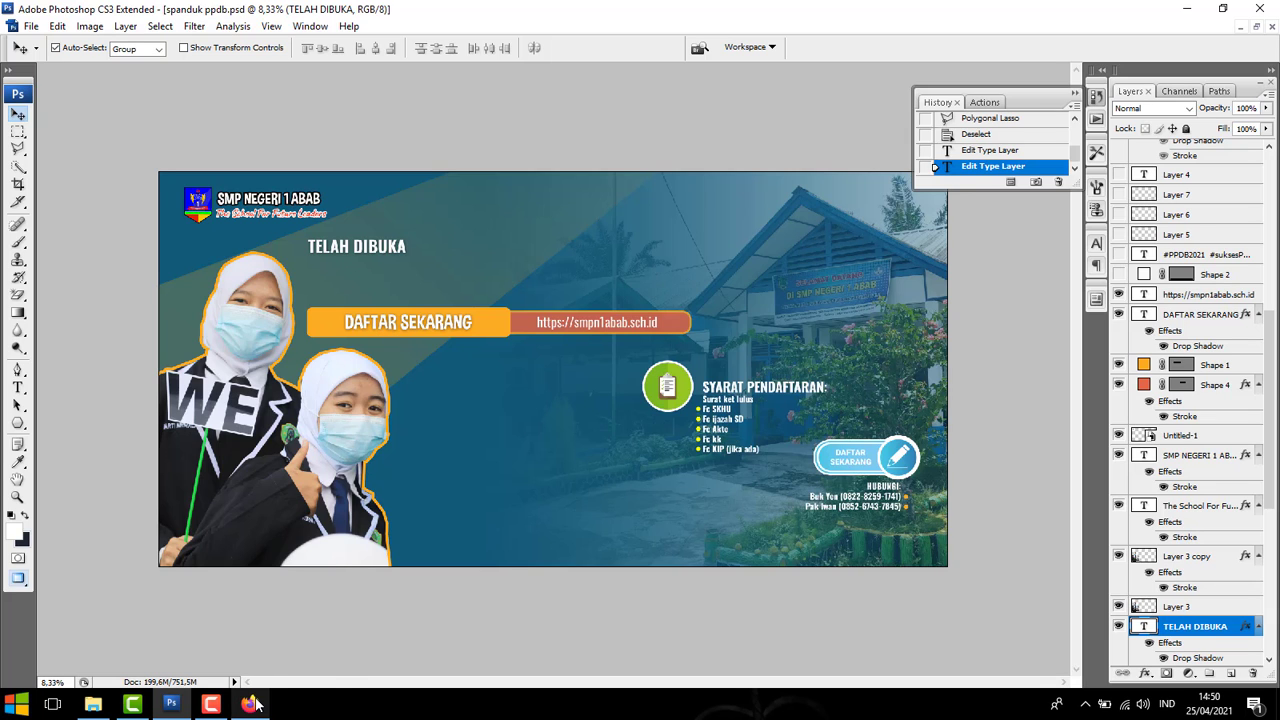
pyautogui.moveTo(254, 704)
pyautogui.hotkey('ctrl', '+')
pyautogui.hotkey('ctrl', '+')
pyautogui.hotkey('ctrl', '+')
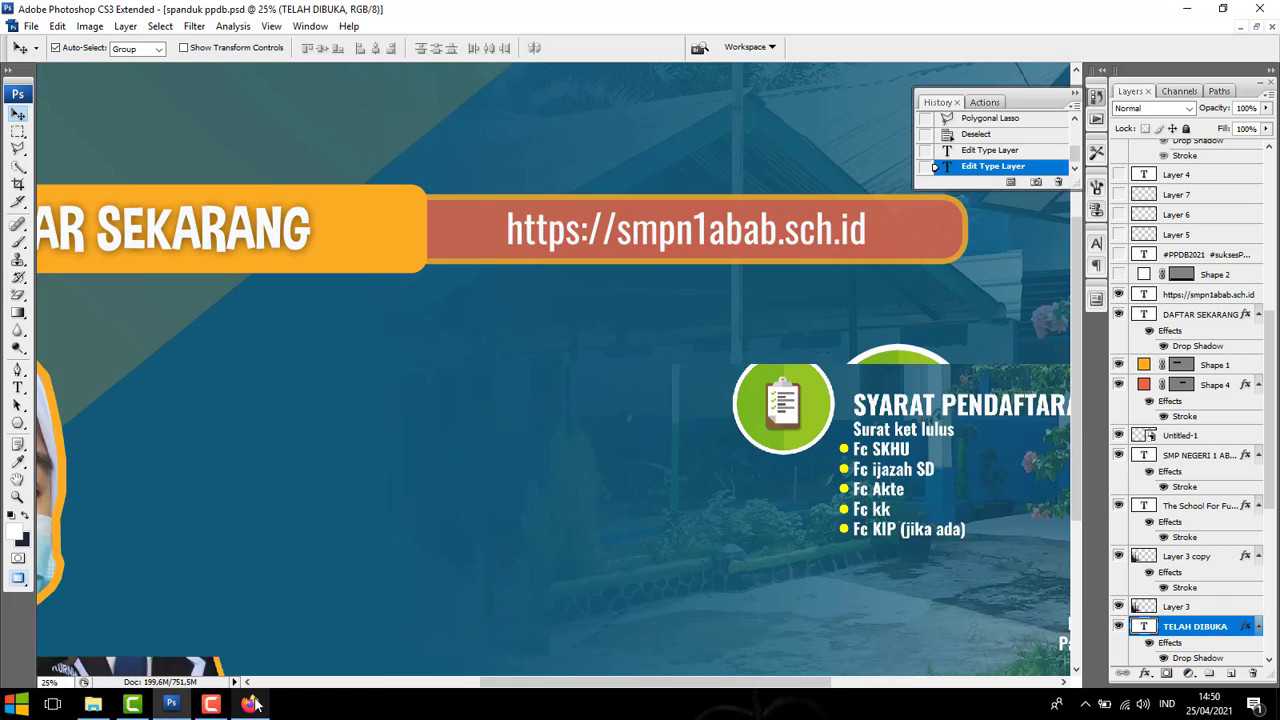
pyautogui.hotkey('ctrl', '-')
pyautogui.hotkey('ctrl', '-')
pyautogui.hotkey('ctrl', '-')
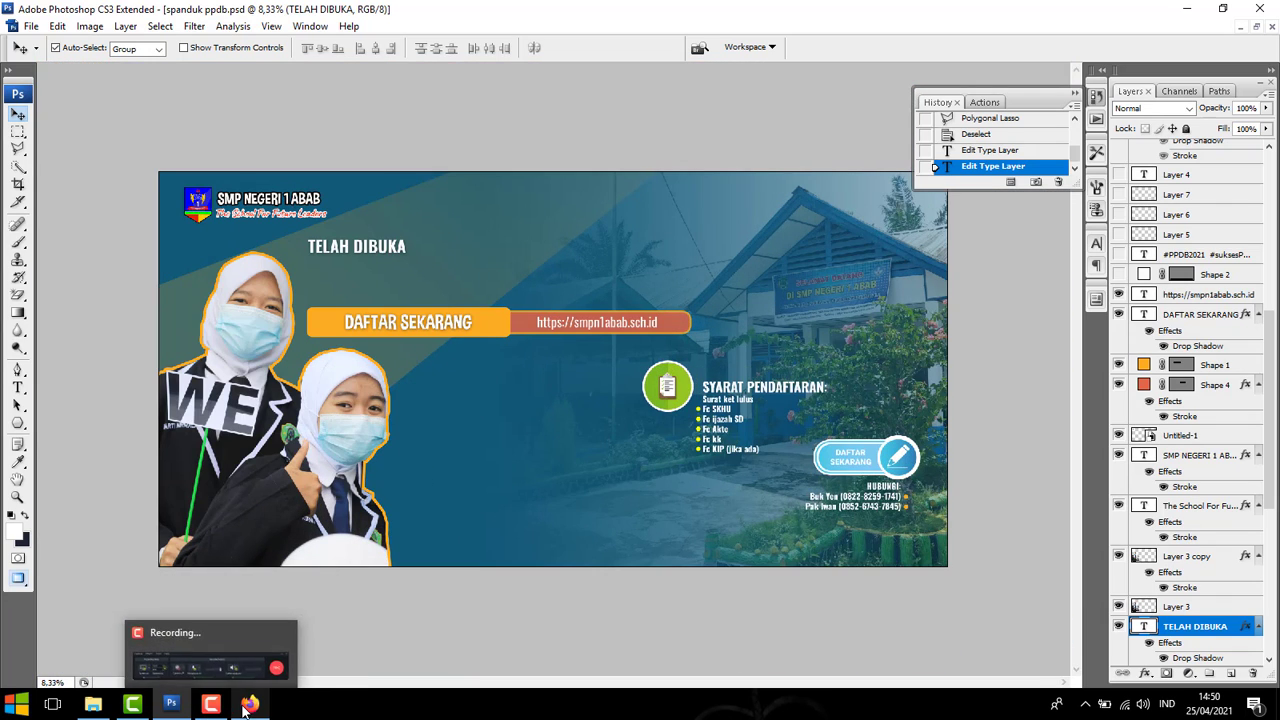
pyautogui.click(250, 704)
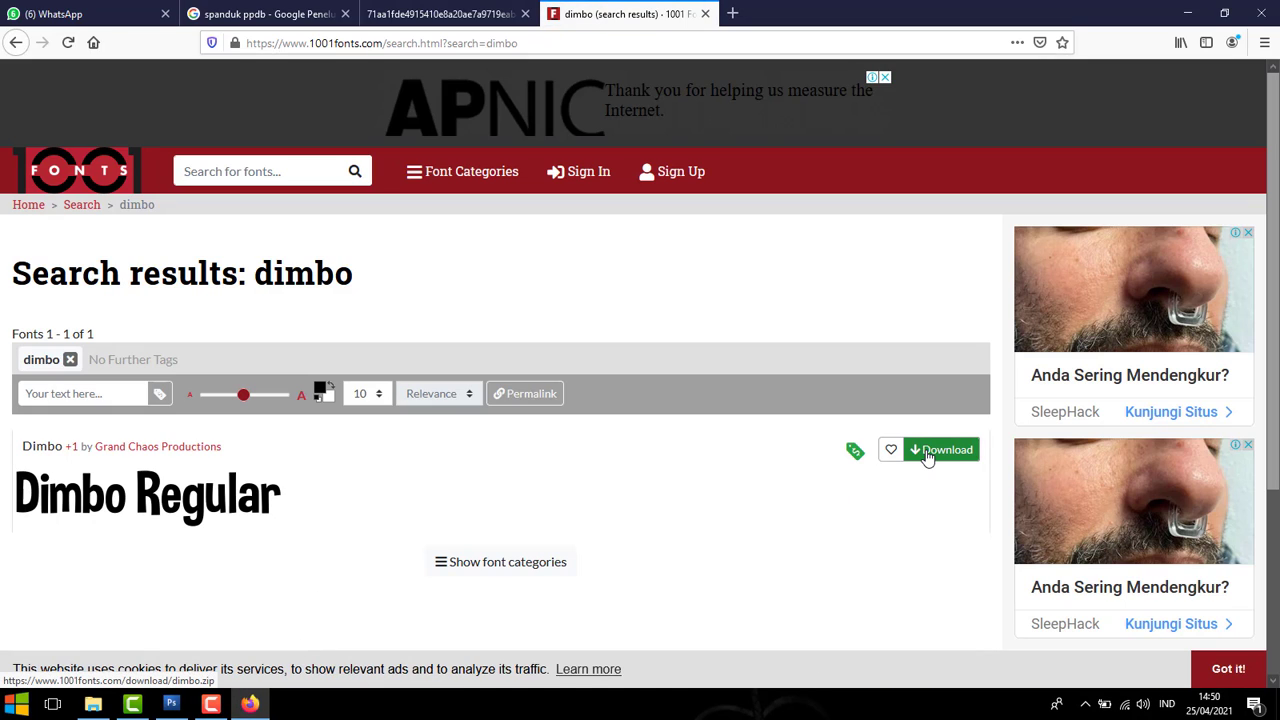
# Return to Photoshop and show the white Shape 2 bar along the banner's lower edge with its #PPDB2021 hashtag and contact text.
pyautogui.click(207, 708)
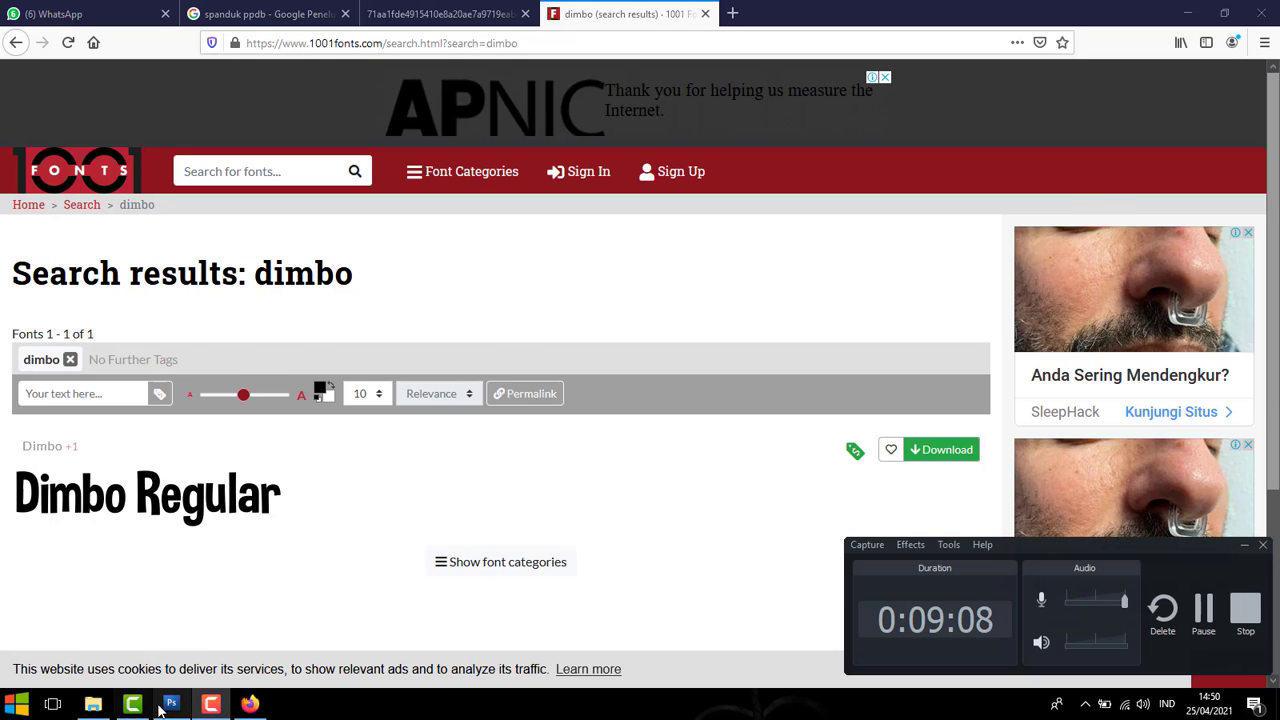
pyautogui.click(165, 706)
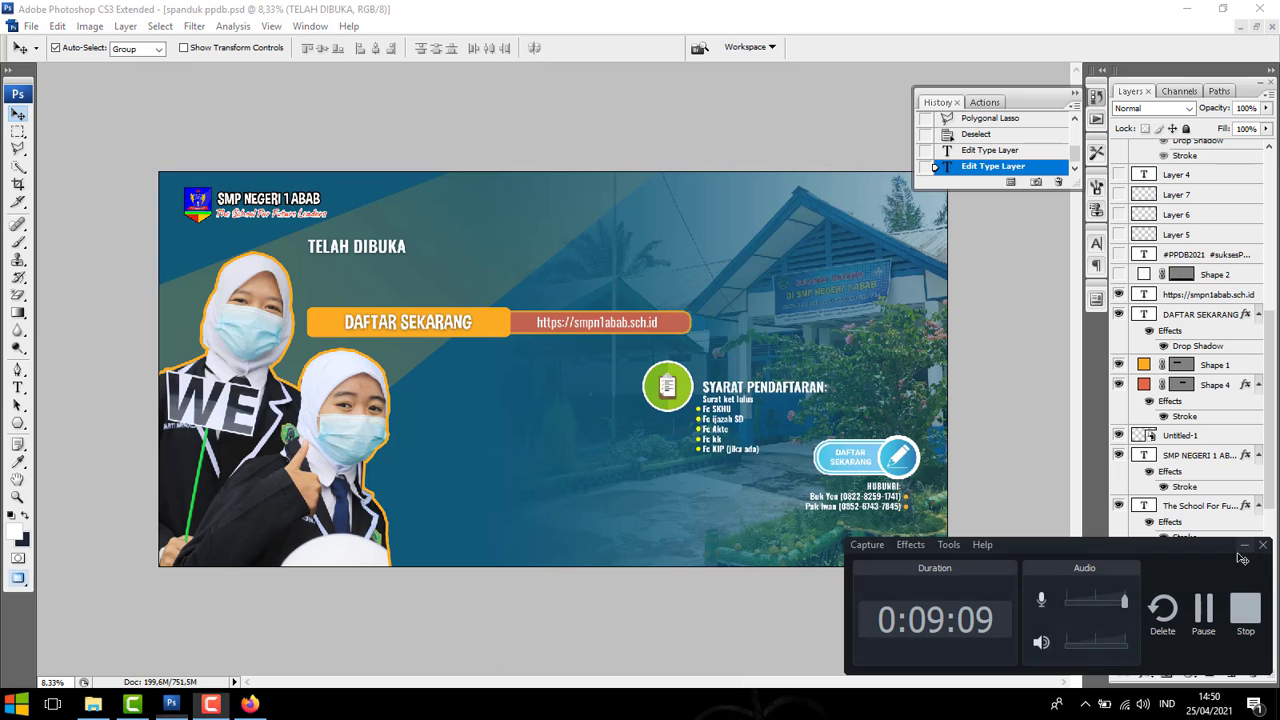
pyautogui.click(1243, 546)
pyautogui.scroll(3, 1128, 415)
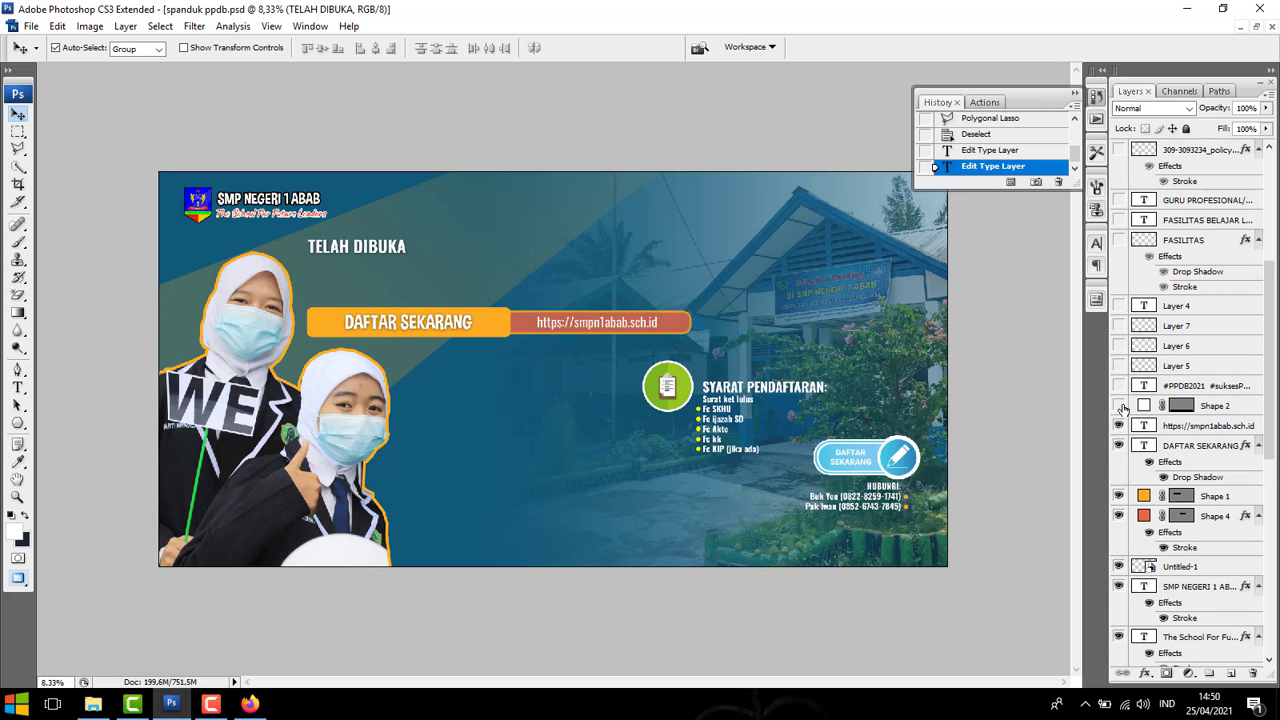
pyautogui.click(1119, 405)
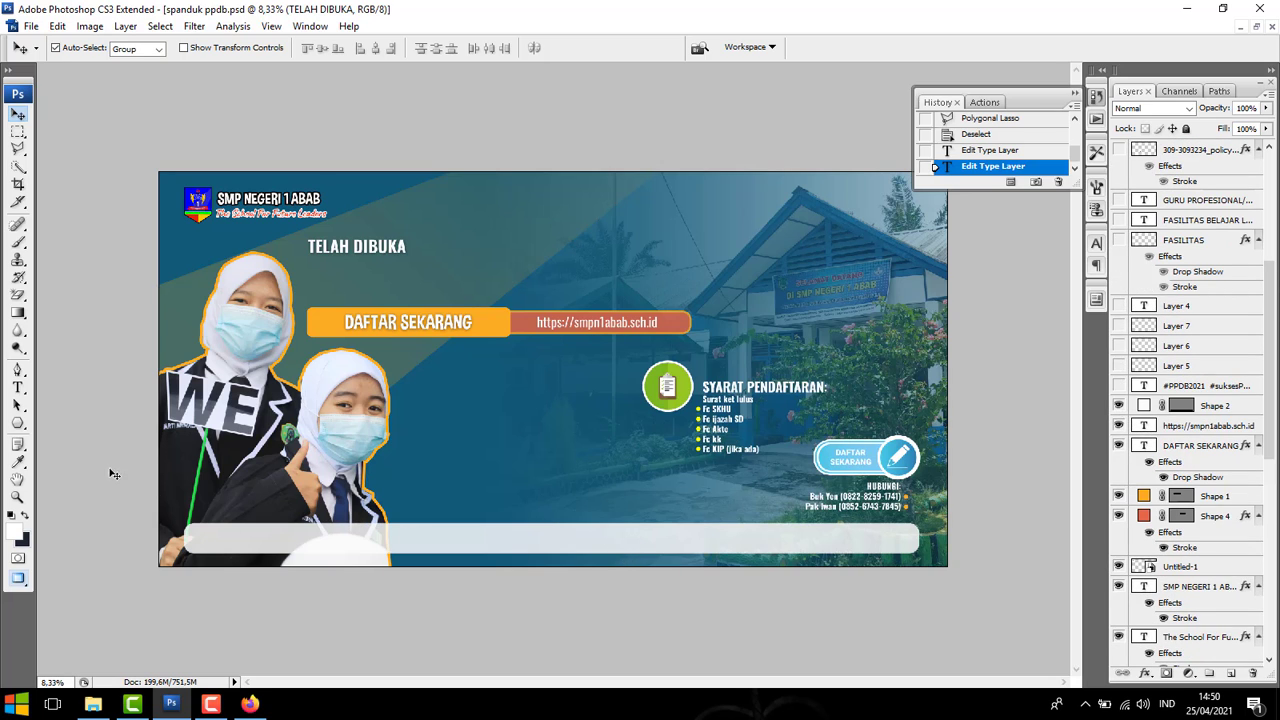
pyautogui.scroll(3, 1125, 490)
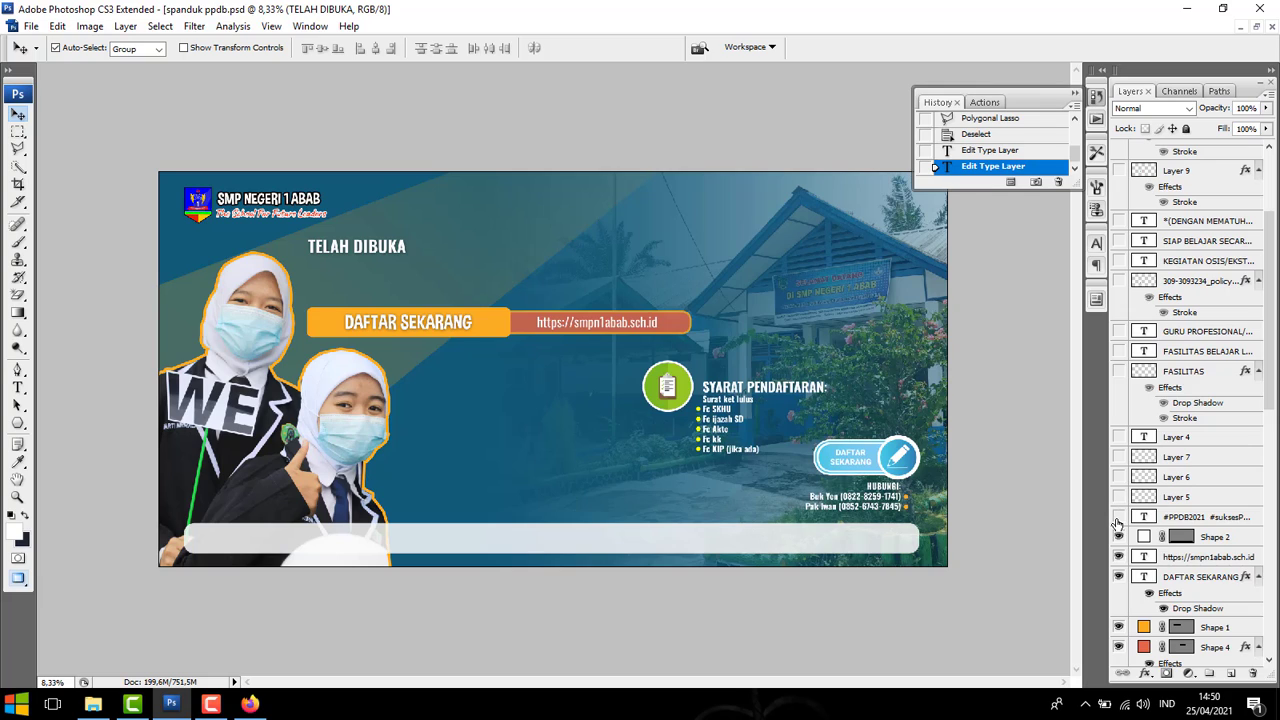
pyautogui.click(1119, 517)
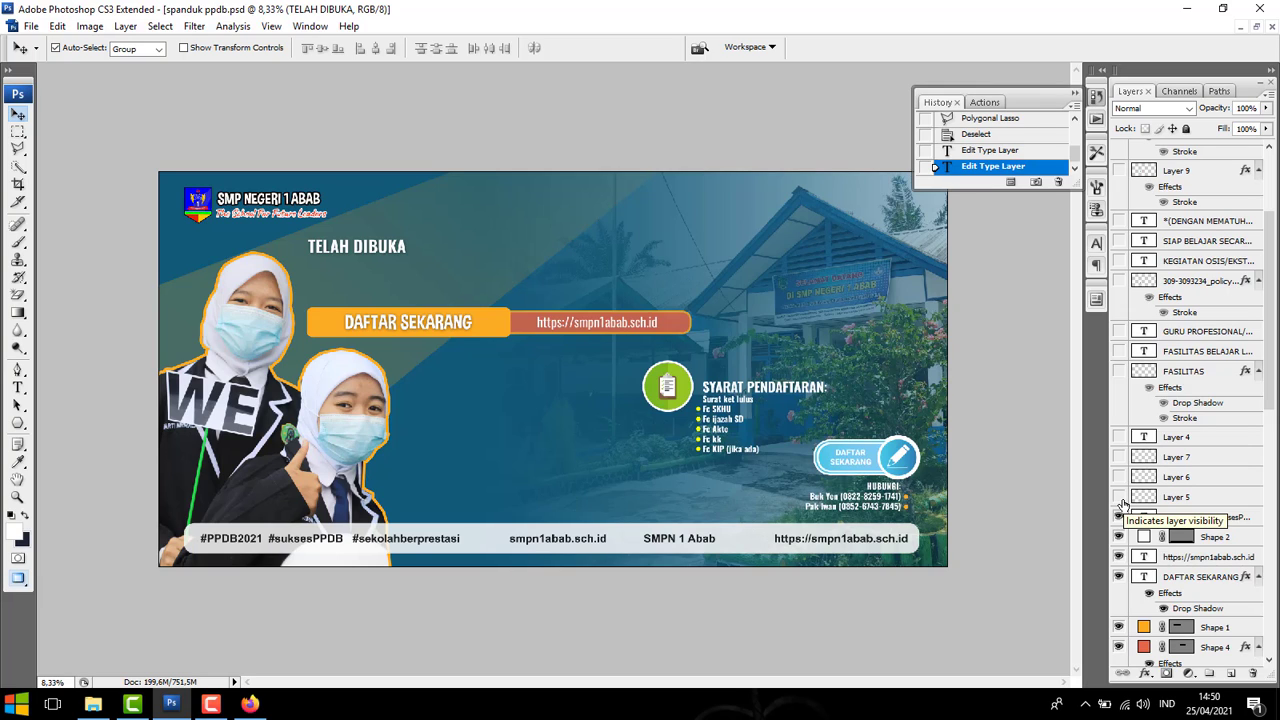
# Show the Facebook, Instagram and website icons on the white bar (Layers 5, 6 and 7), along with Layer 4.
pyautogui.click(1119, 497)
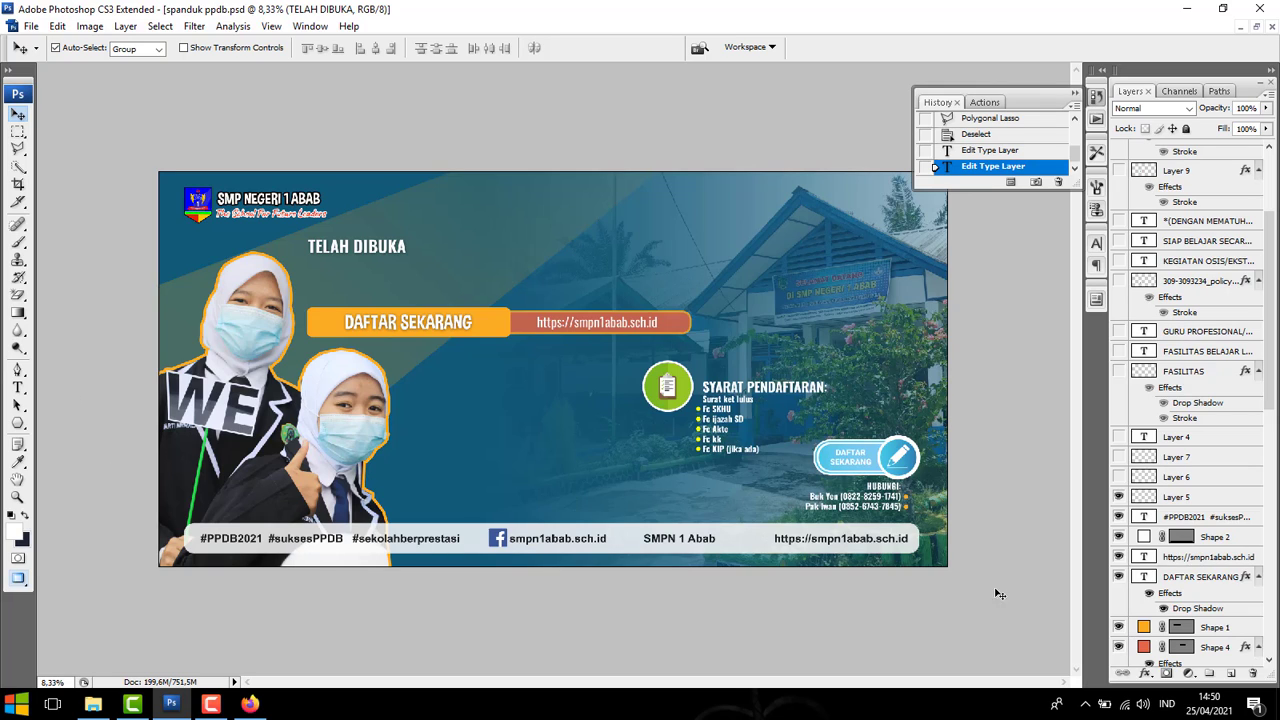
pyautogui.click(1119, 477)
pyautogui.click(1119, 457)
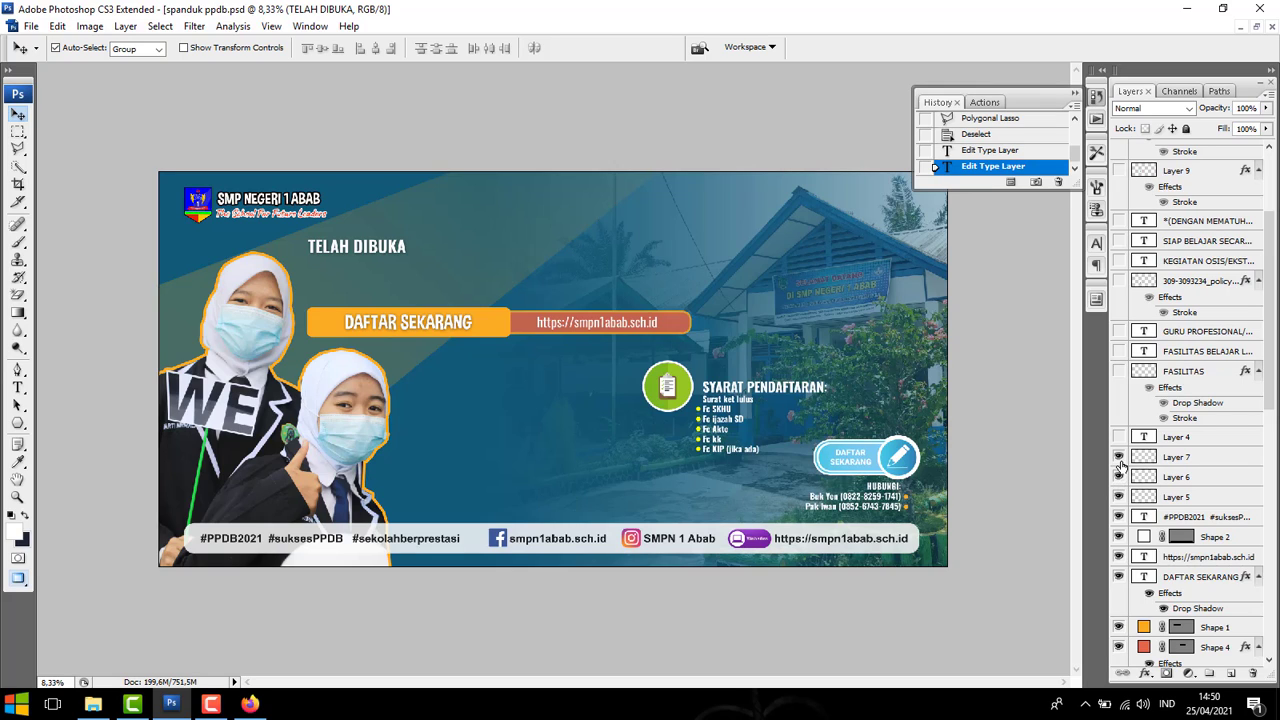
pyautogui.click(1119, 437)
pyautogui.click(1119, 371)
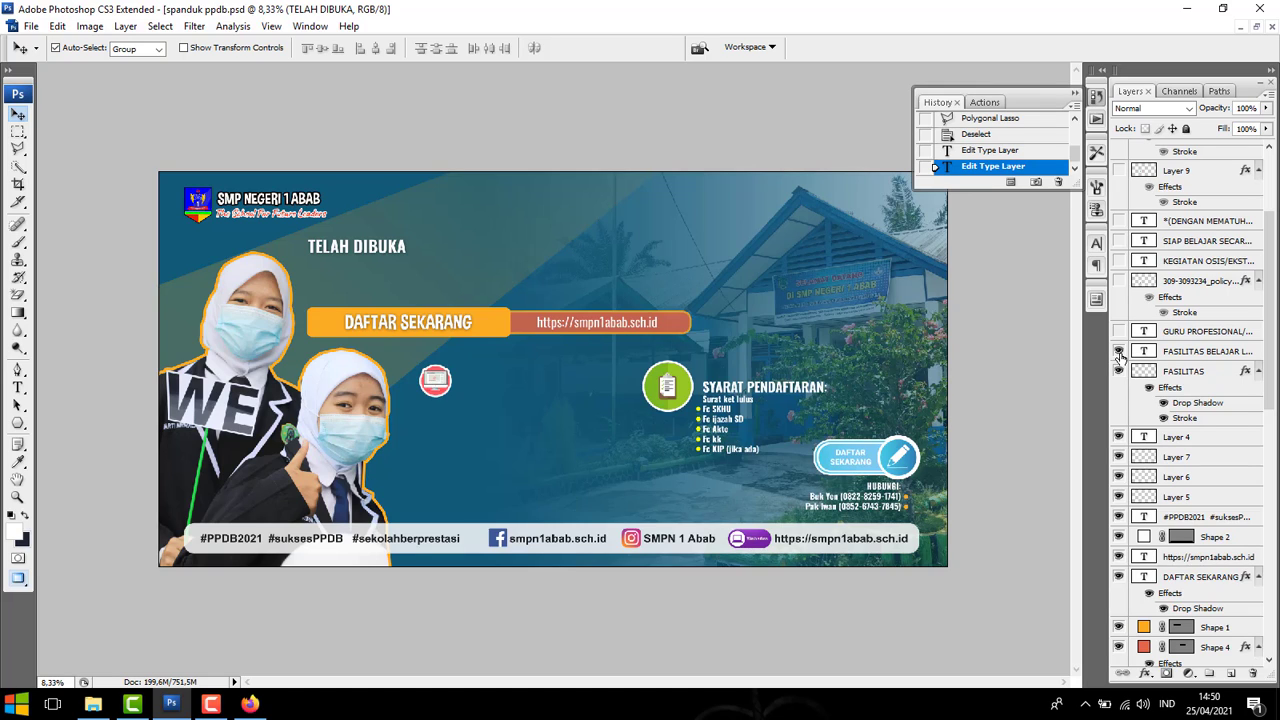
pyautogui.click(1119, 352)
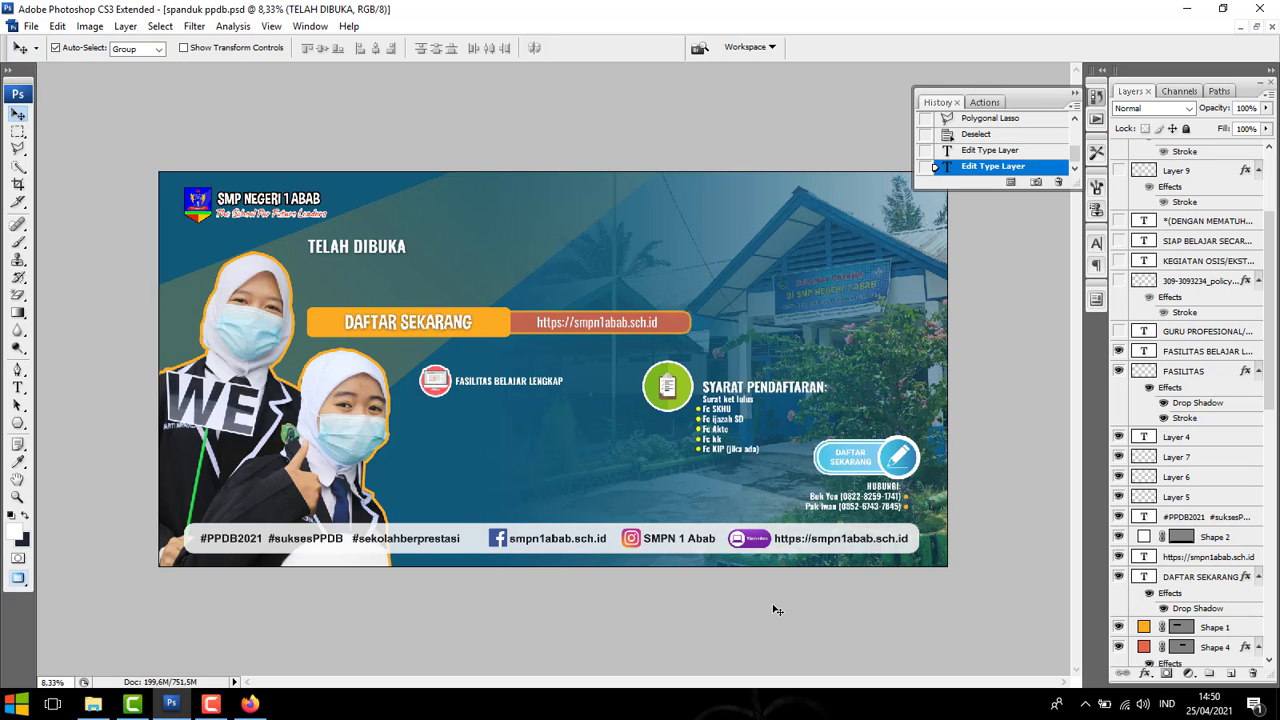
pyautogui.click(1119, 331)
pyautogui.click(1119, 281)
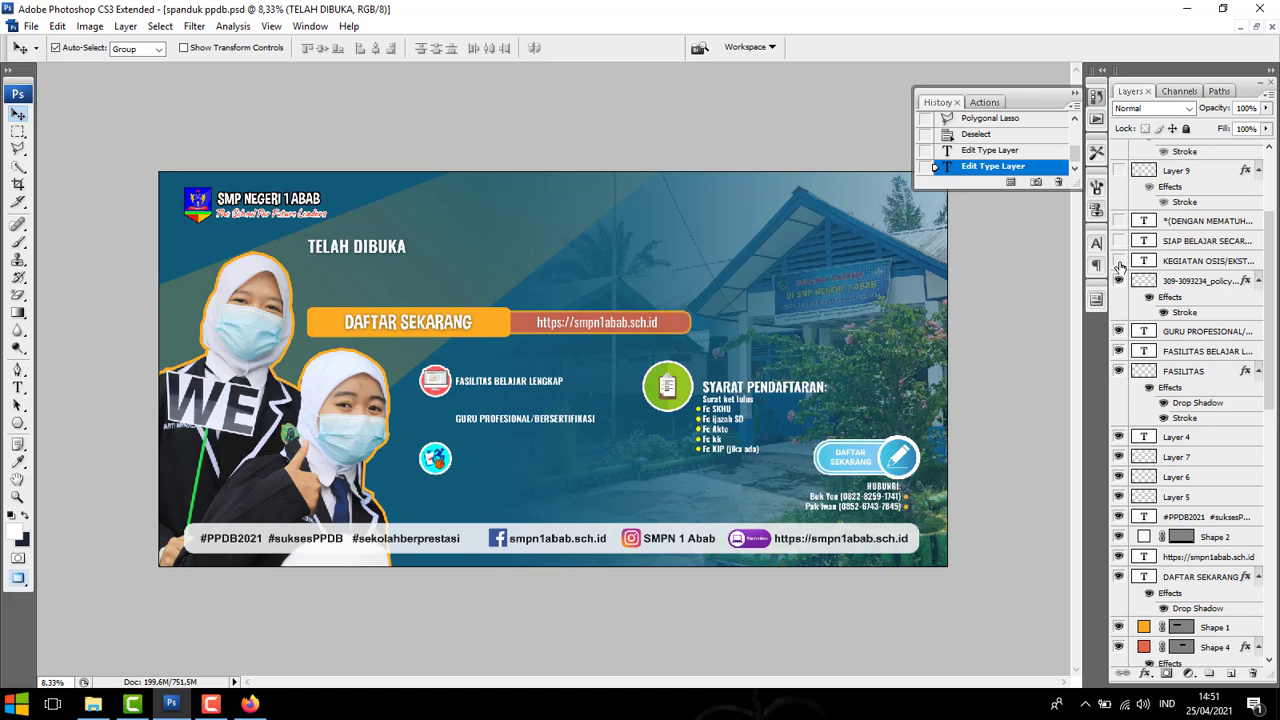
# Show the KEGIATAN OSIS and SIAP BELAJAR texts, the note about protocols, and the icons on Layers 9 and 10.
pyautogui.click(1119, 261)
pyautogui.click(1119, 241)
pyautogui.click(1119, 220)
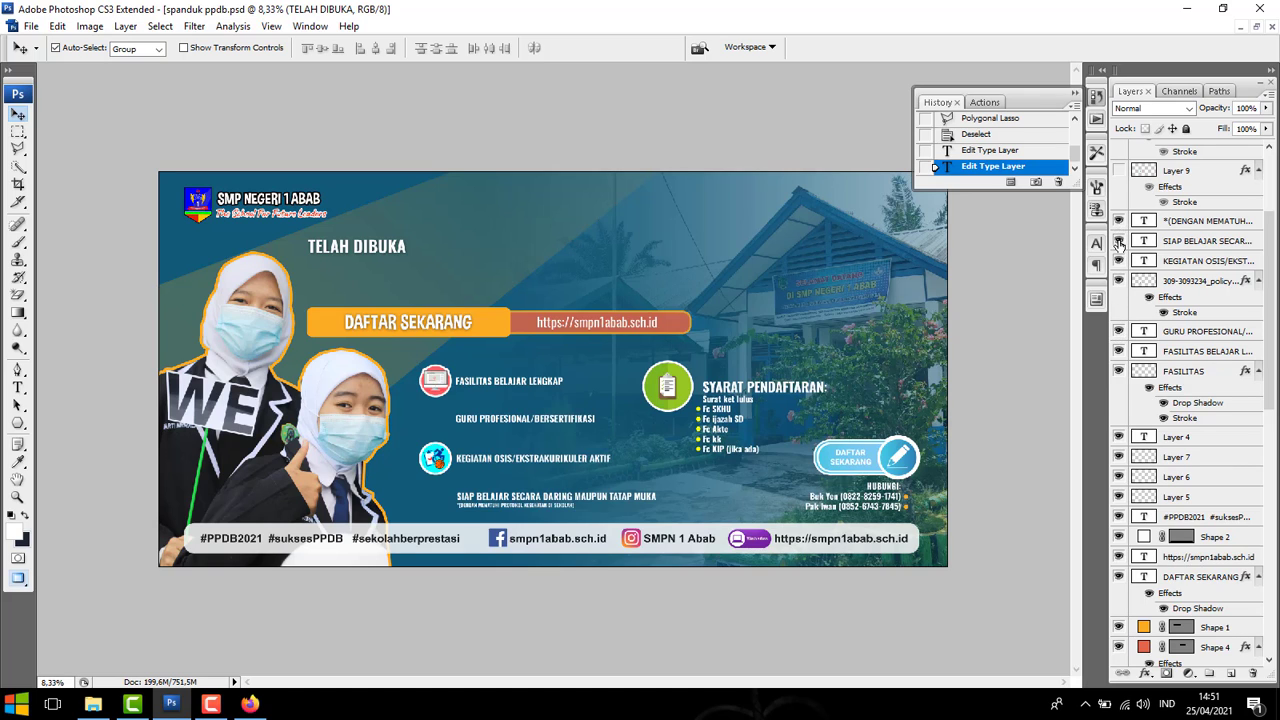
pyautogui.scroll(3, 1124, 283)
pyautogui.click(1119, 326)
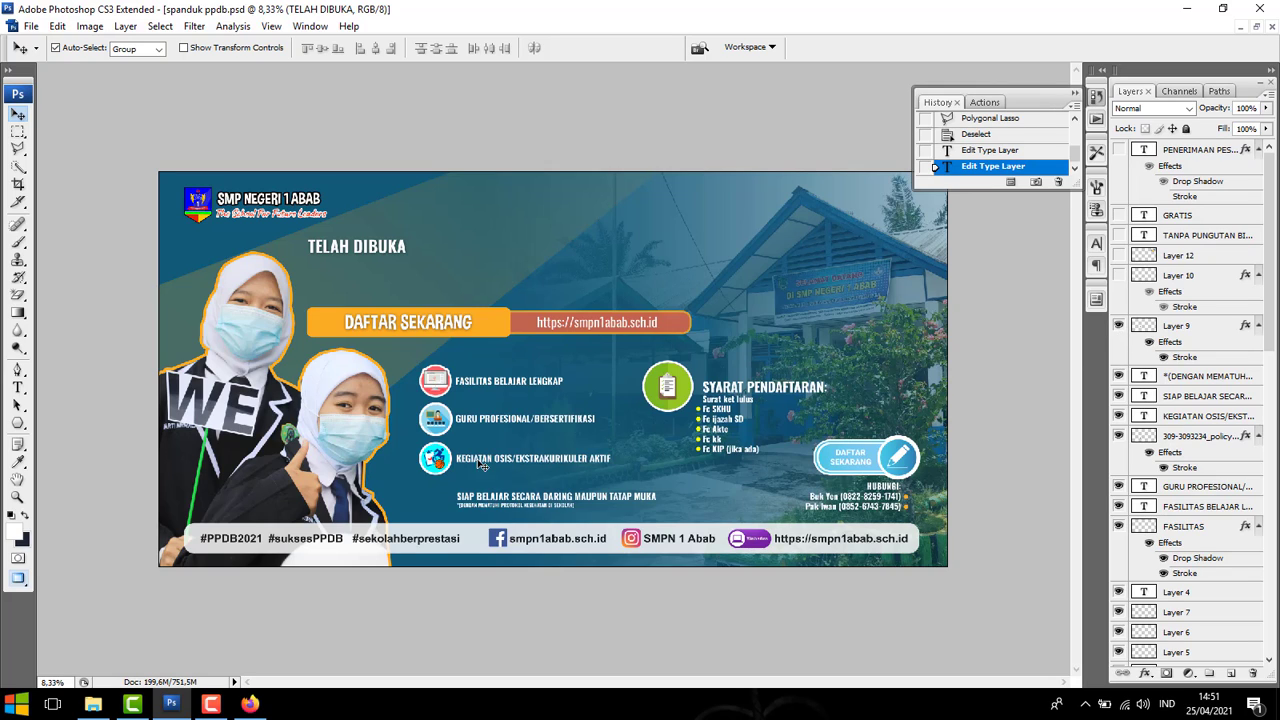
pyautogui.click(1118, 275)
# Show the PENDAFTARAN badge with its TANPA PUNGUTAN BIAYA and GRATIS texts, and the PENERIMAAN PESERTA DIDIK BARU headline.
pyautogui.click(1118, 255)
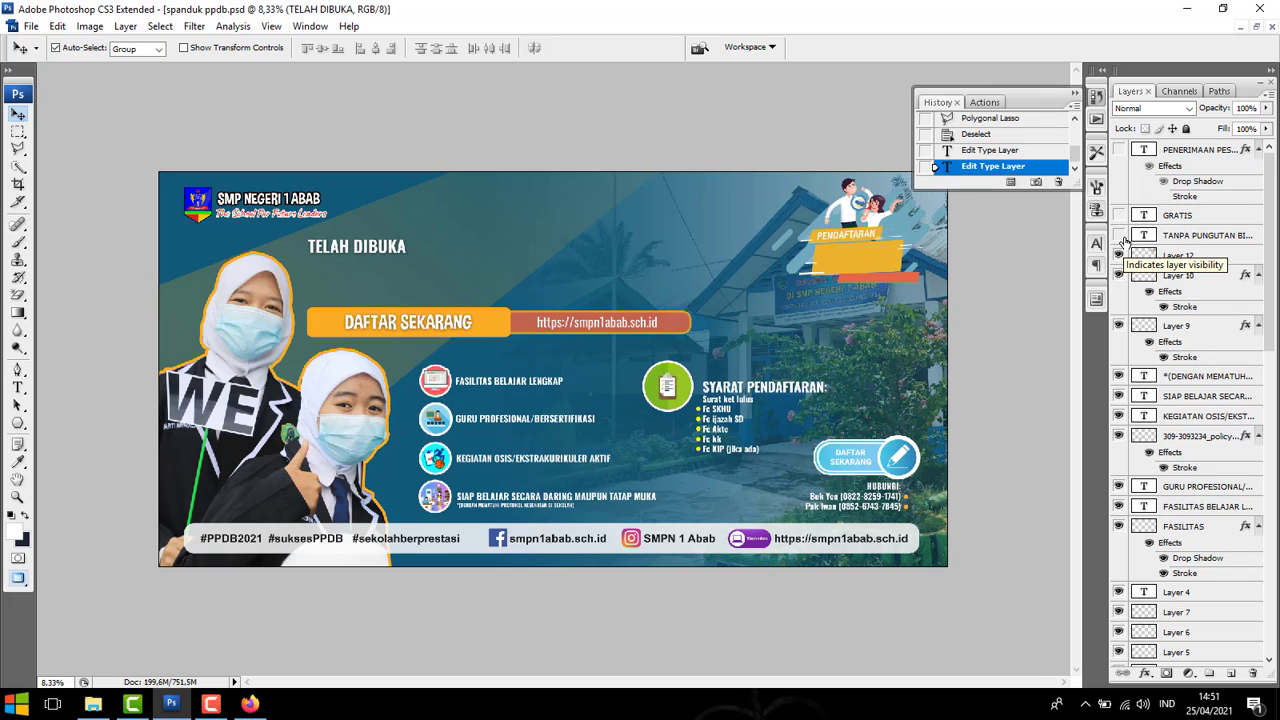
pyautogui.click(1118, 235)
pyautogui.click(1119, 215)
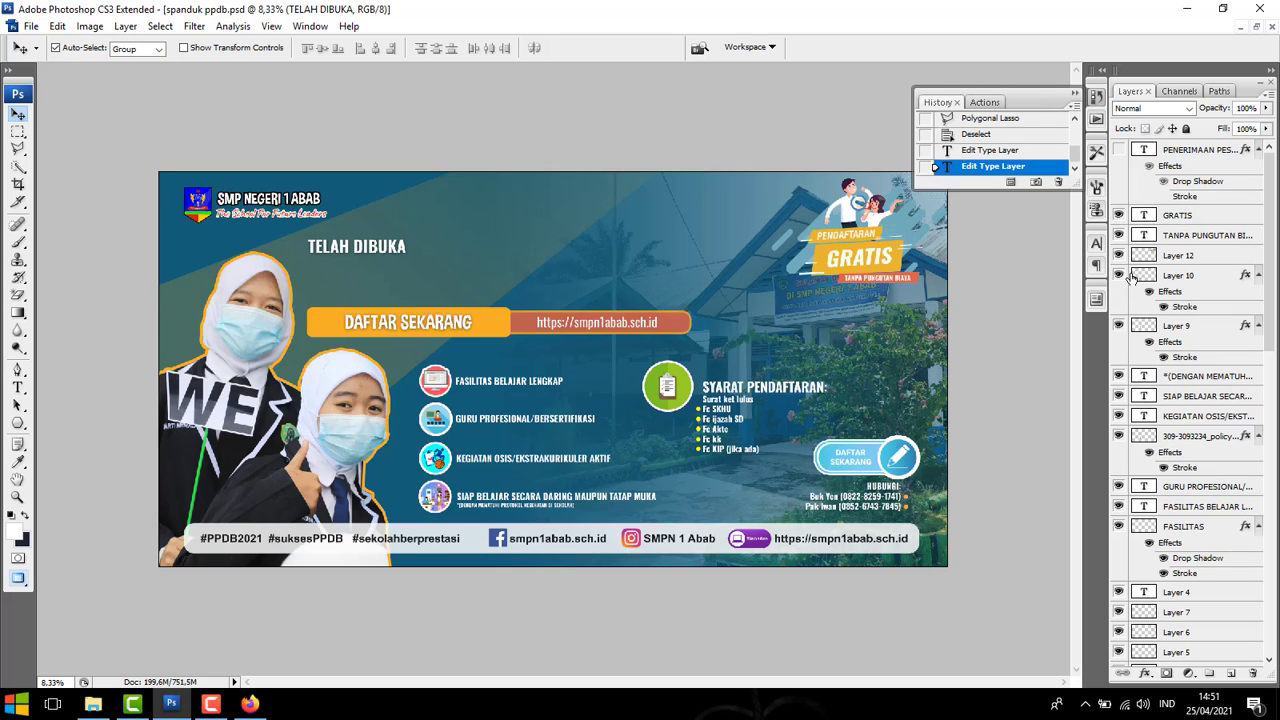
pyautogui.click(1118, 149)
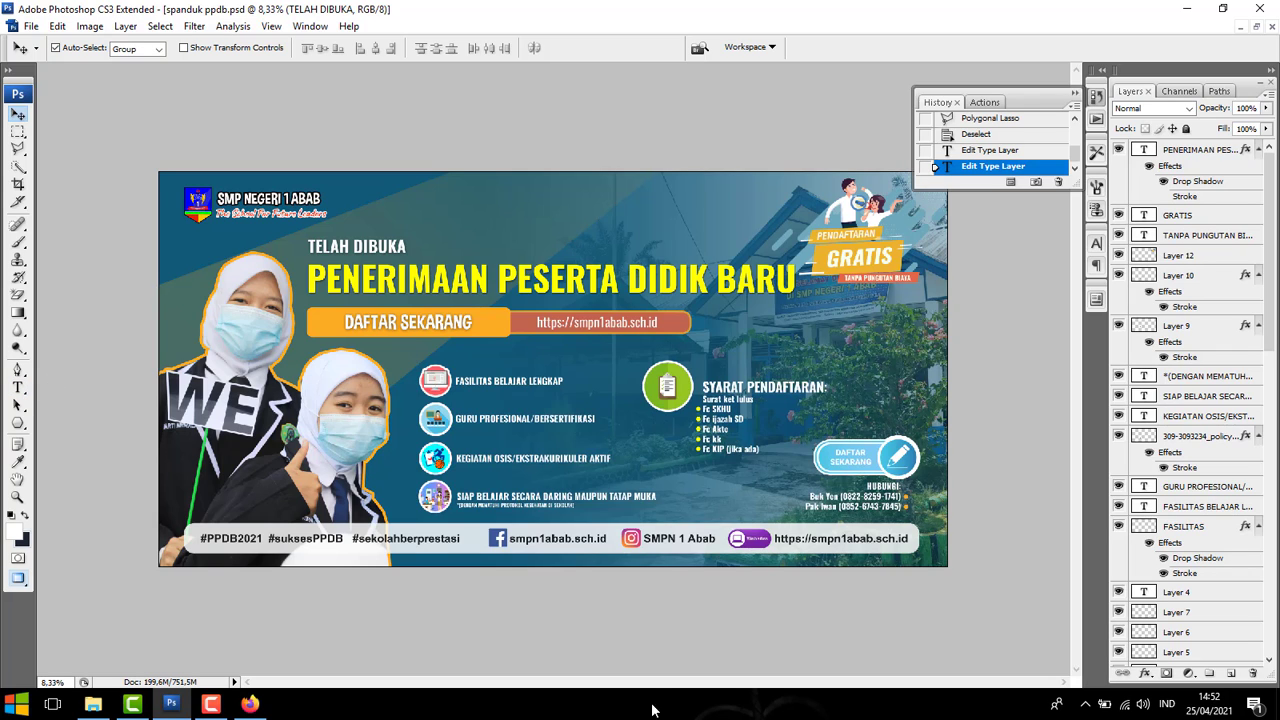
# Try to save the banner as the JPEG spanduk ppdb copy.jpg in Pictures, declining to replace the existing file and cancelling the save.
pyautogui.click(31, 27)
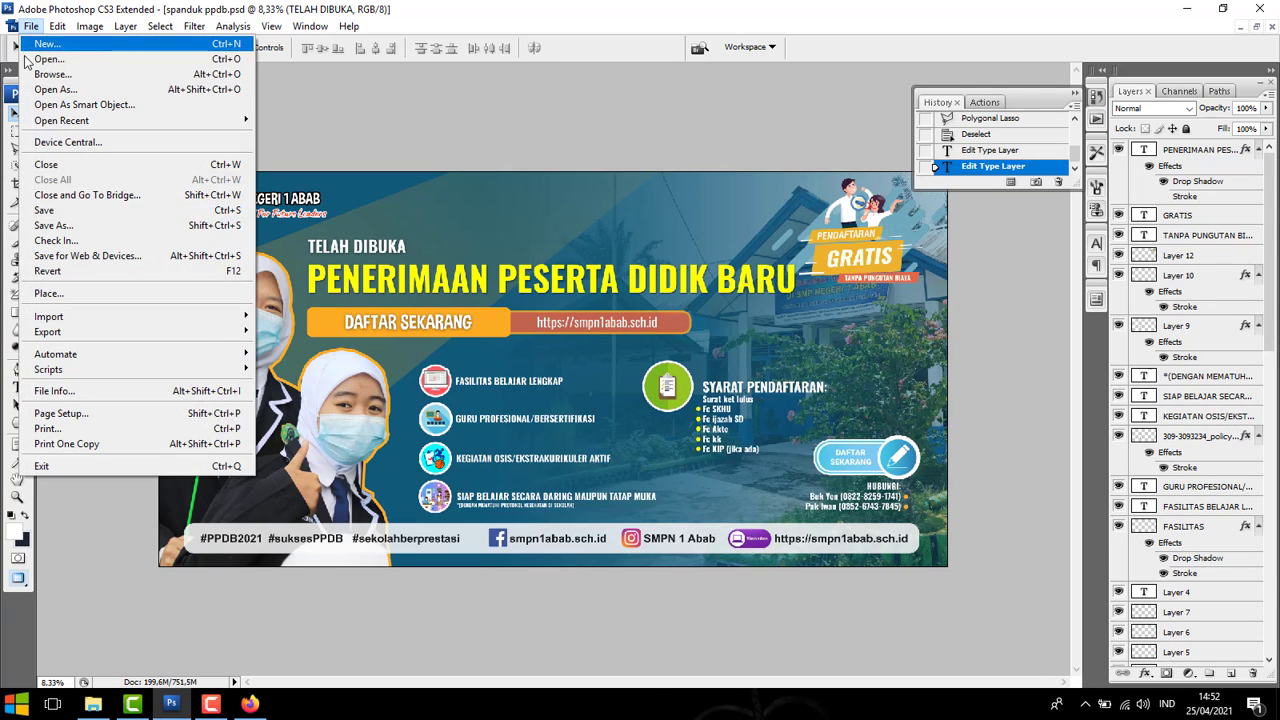
pyautogui.click(66, 227)
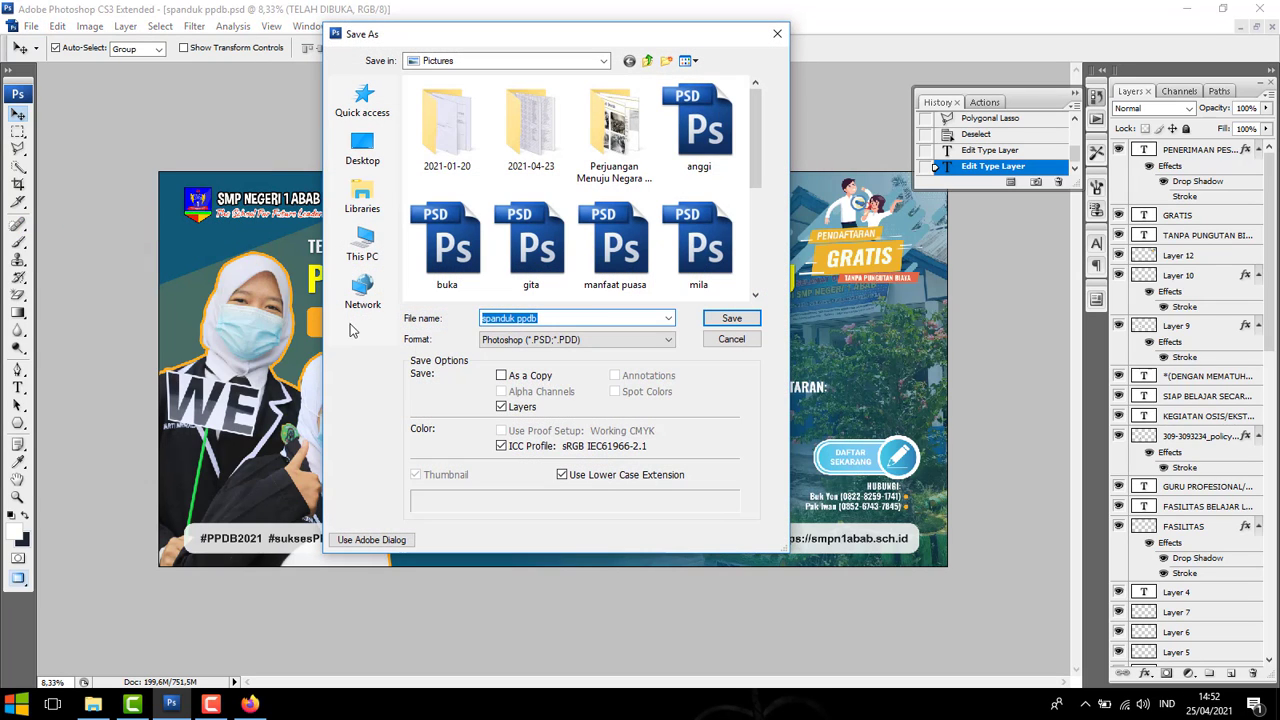
pyautogui.click(487, 341)
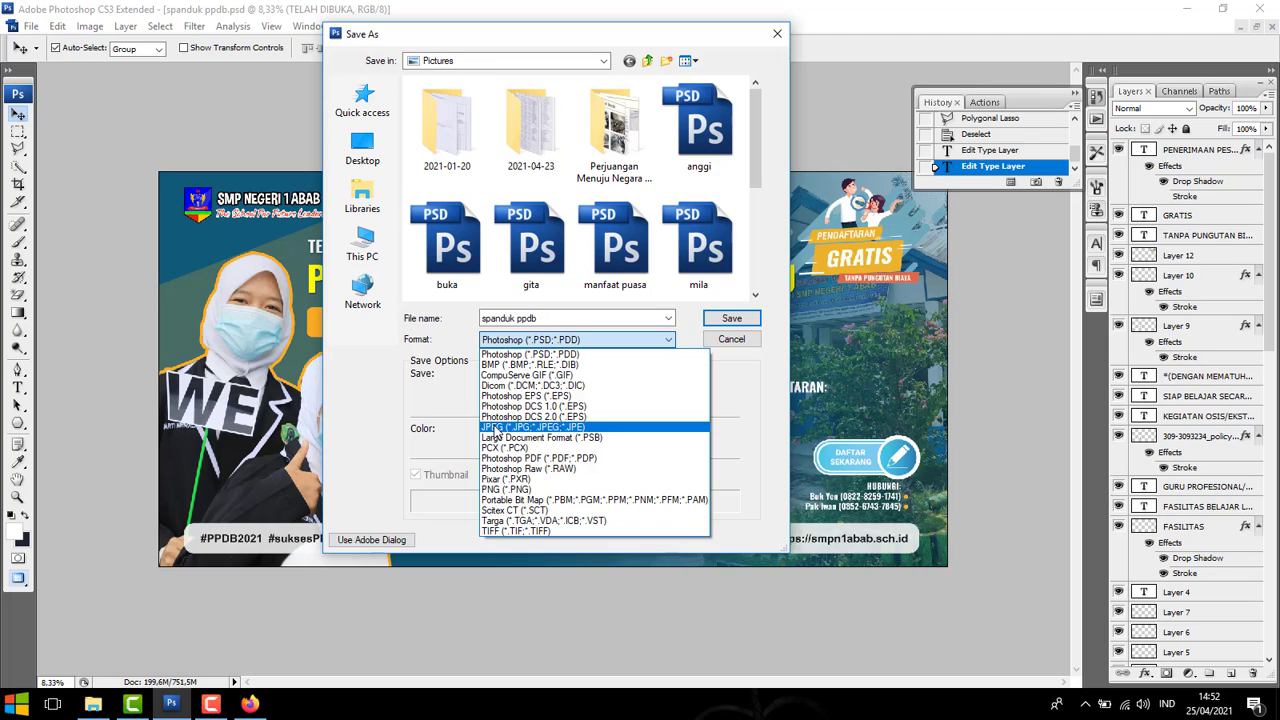
pyautogui.click(535, 428)
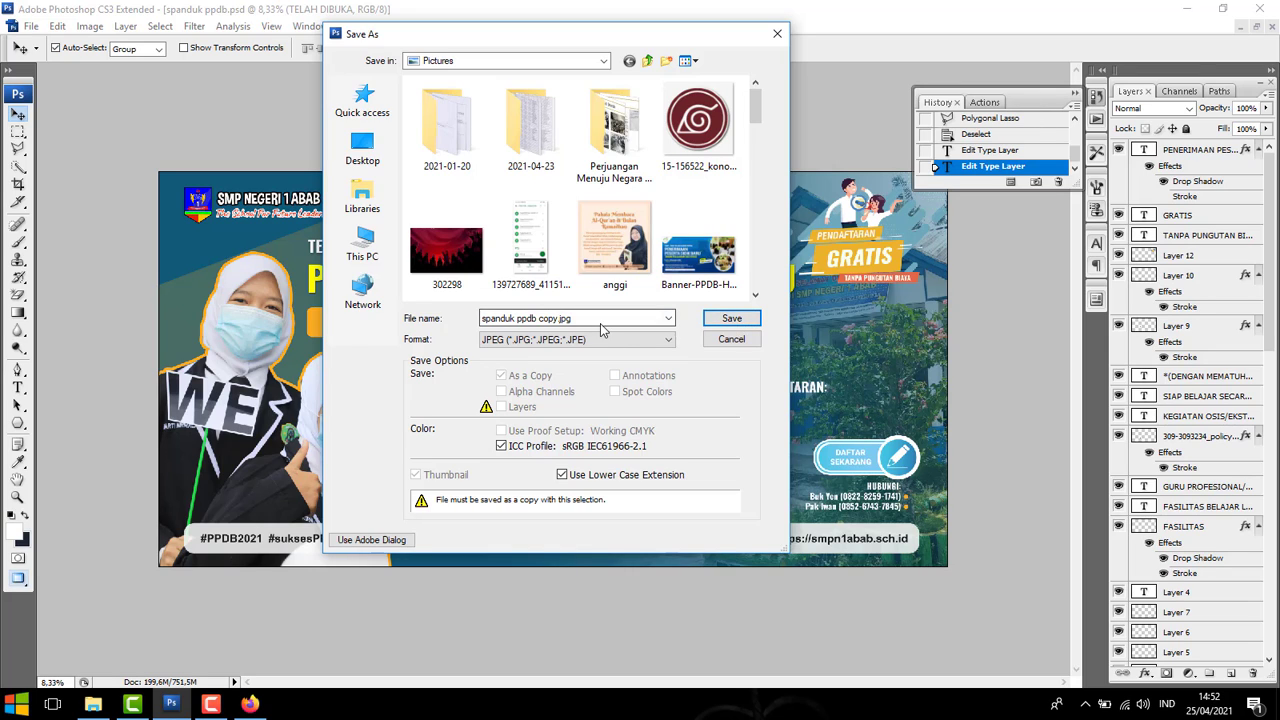
pyautogui.click(739, 323)
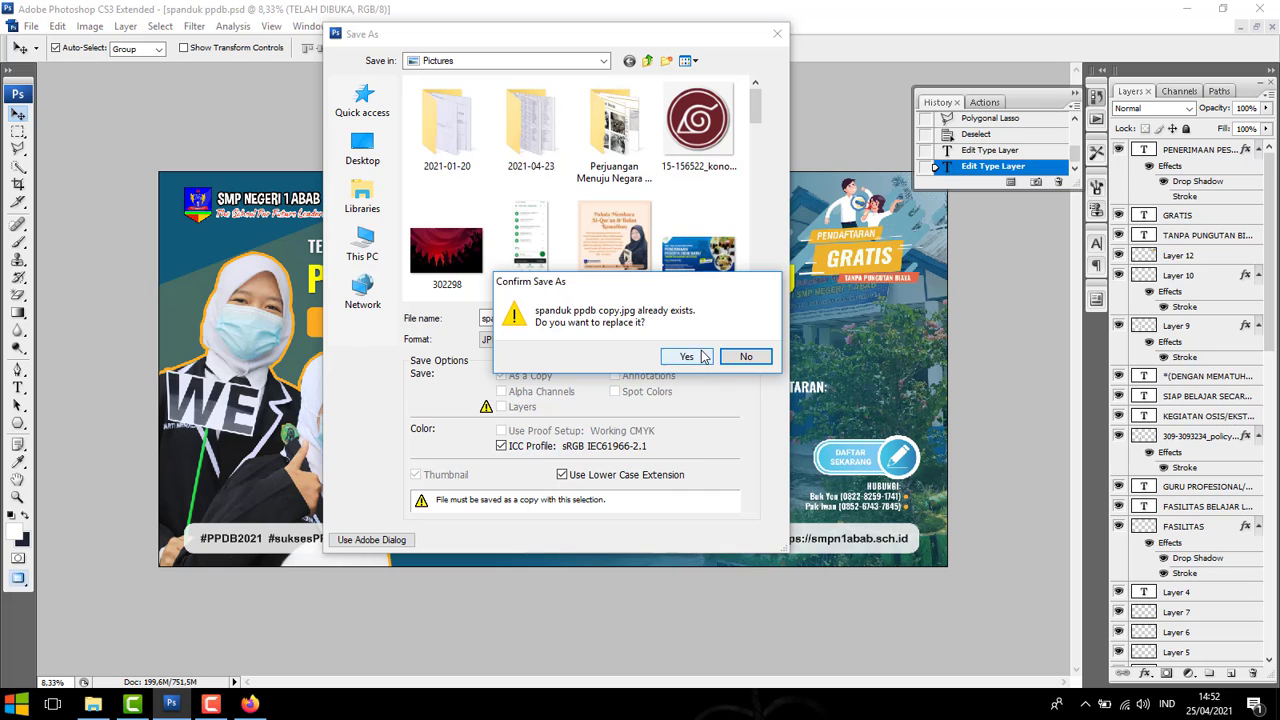
pyautogui.click(743, 357)
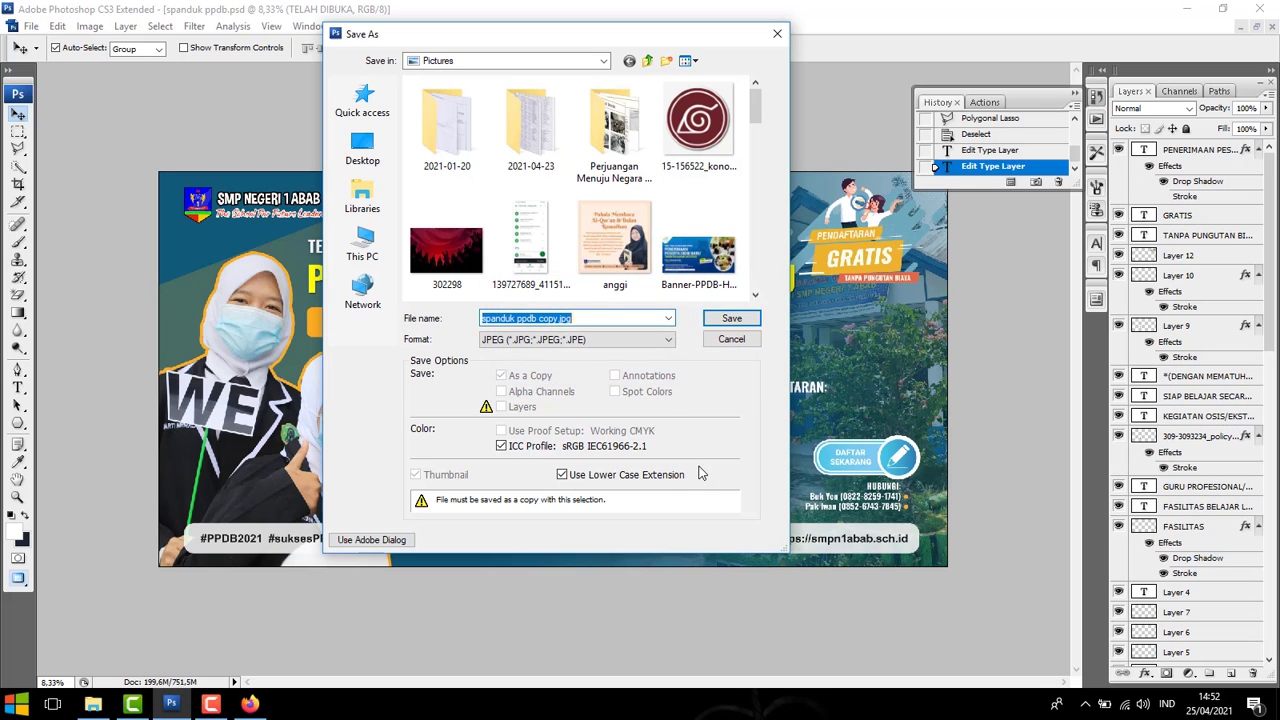
pyautogui.click(731, 340)
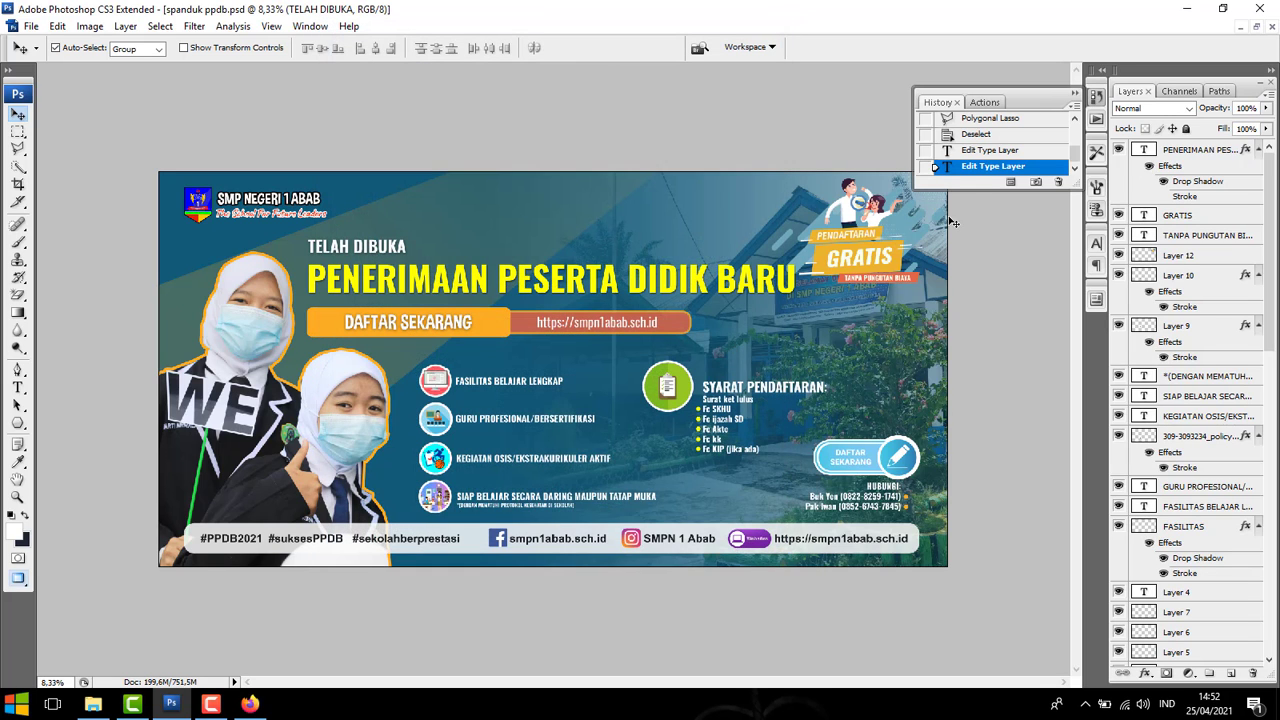
# Collapse the History panel to clear the workspace around the finished banner.
pyautogui.click(1075, 93)
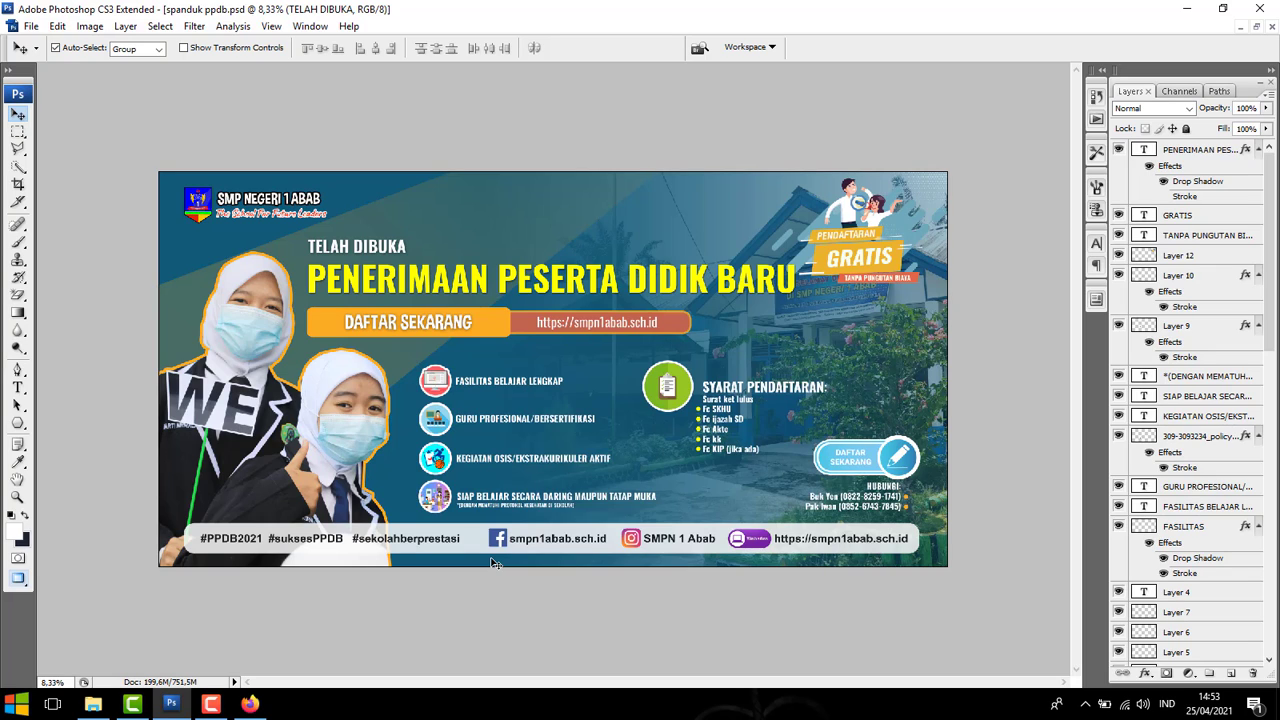
pyautogui.click(216, 706)
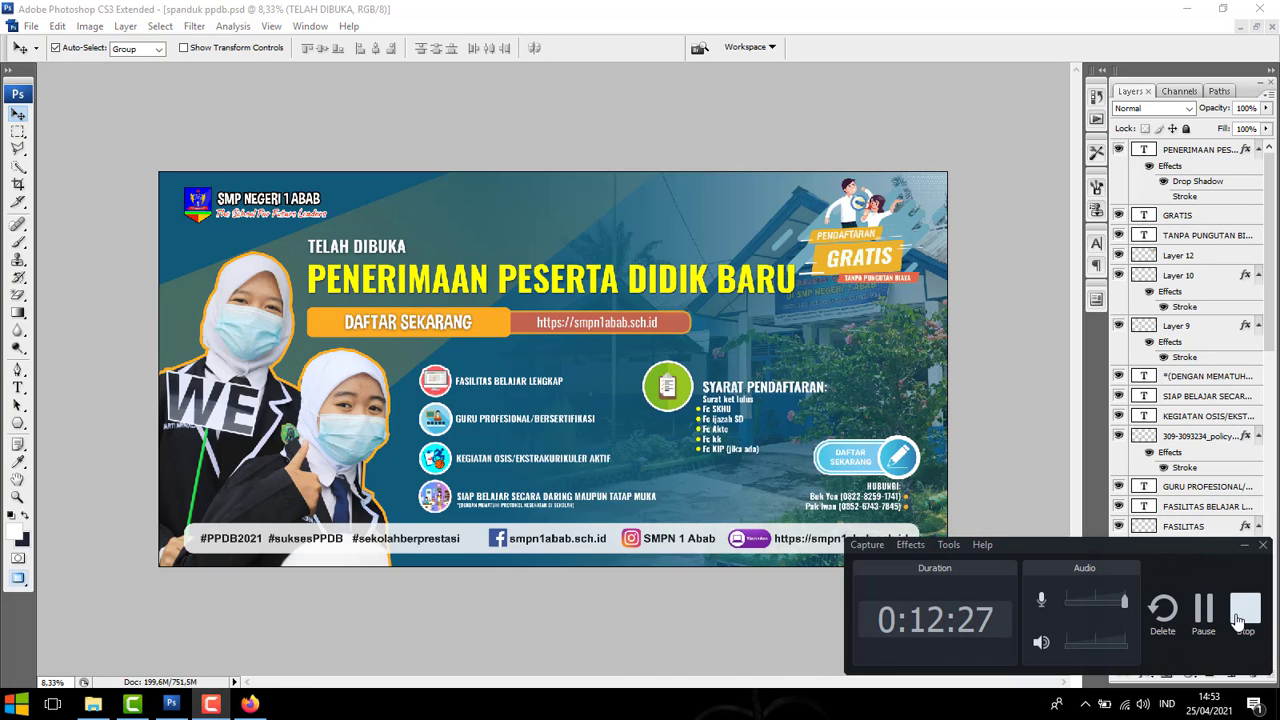